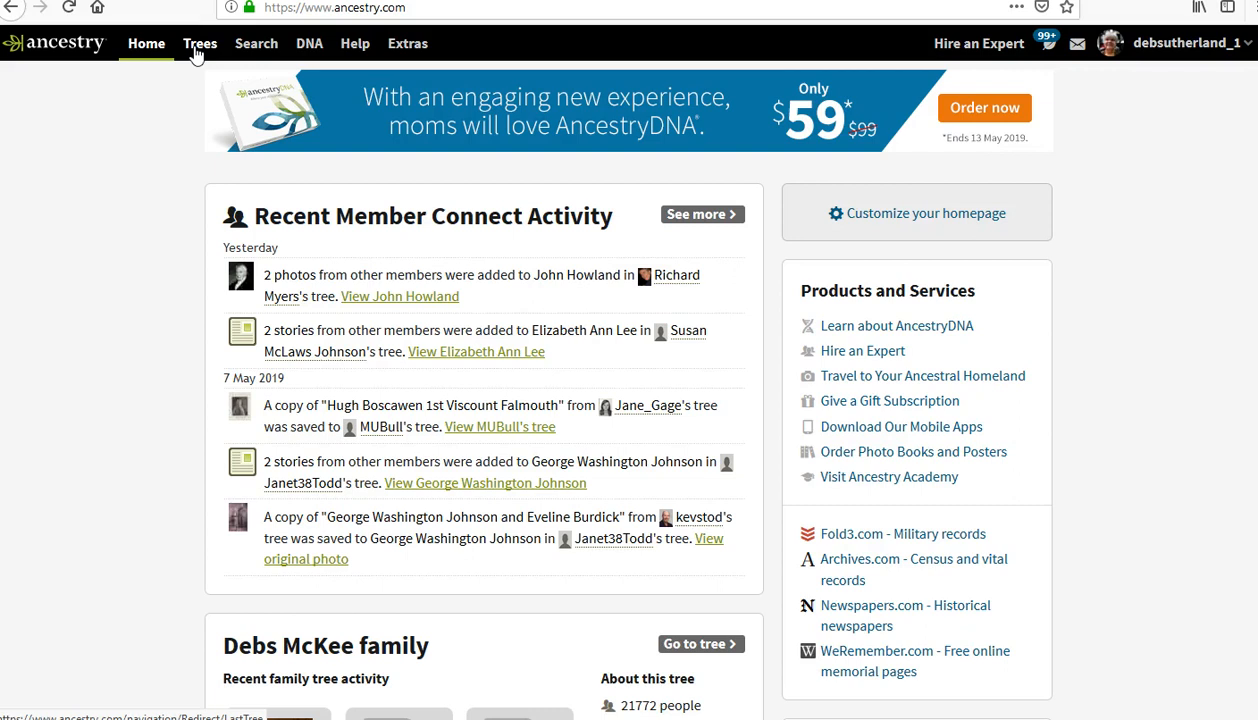
Step: Open the Richards family tree from the list of saved trees
{"action": "left_click", "coordinate": [198, 48]}
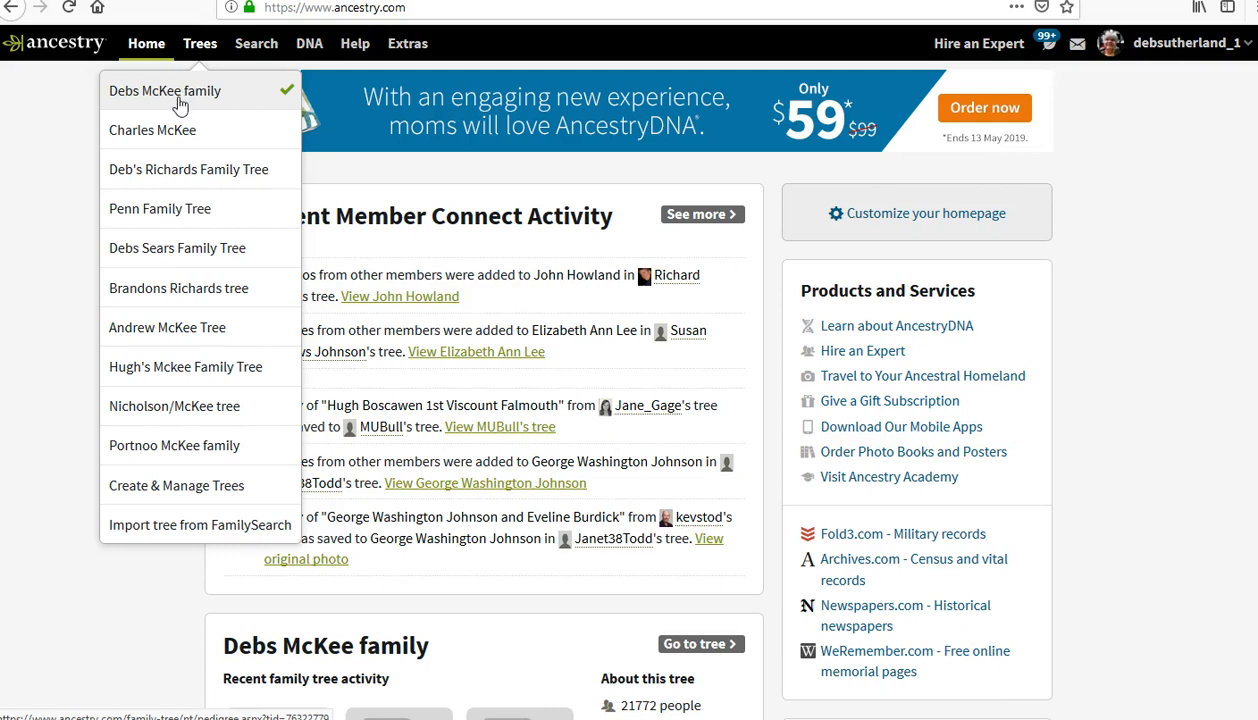
{"action": "left_click", "coordinate": [163, 139]}
{"action": "left_click", "coordinate": [201, 104]}
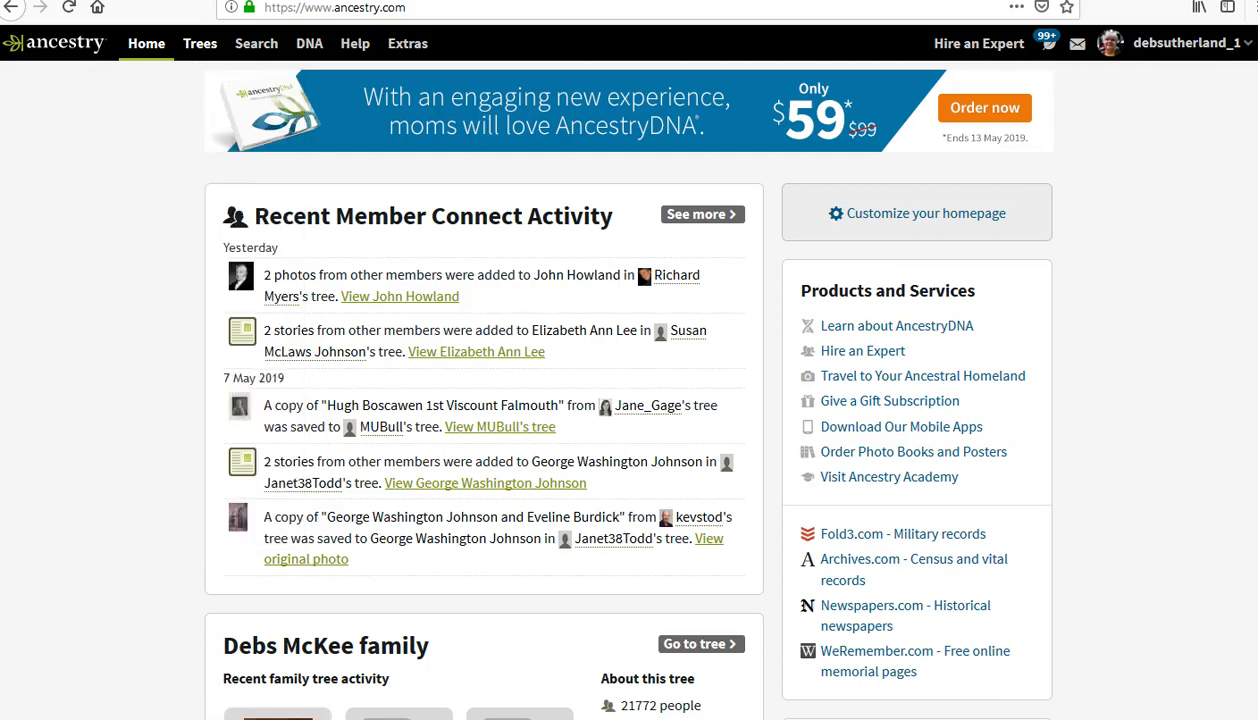
{"action": "left_click", "coordinate": [198, 50]}
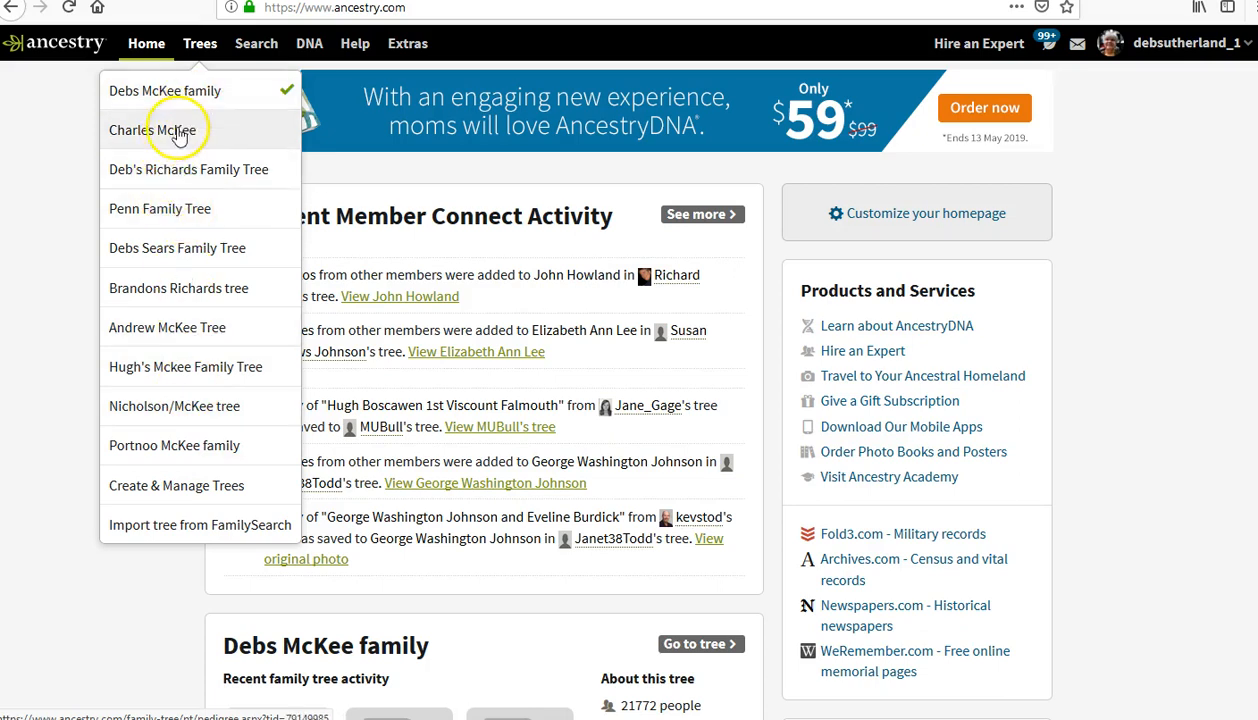
{"action": "left_click", "coordinate": [167, 175]}
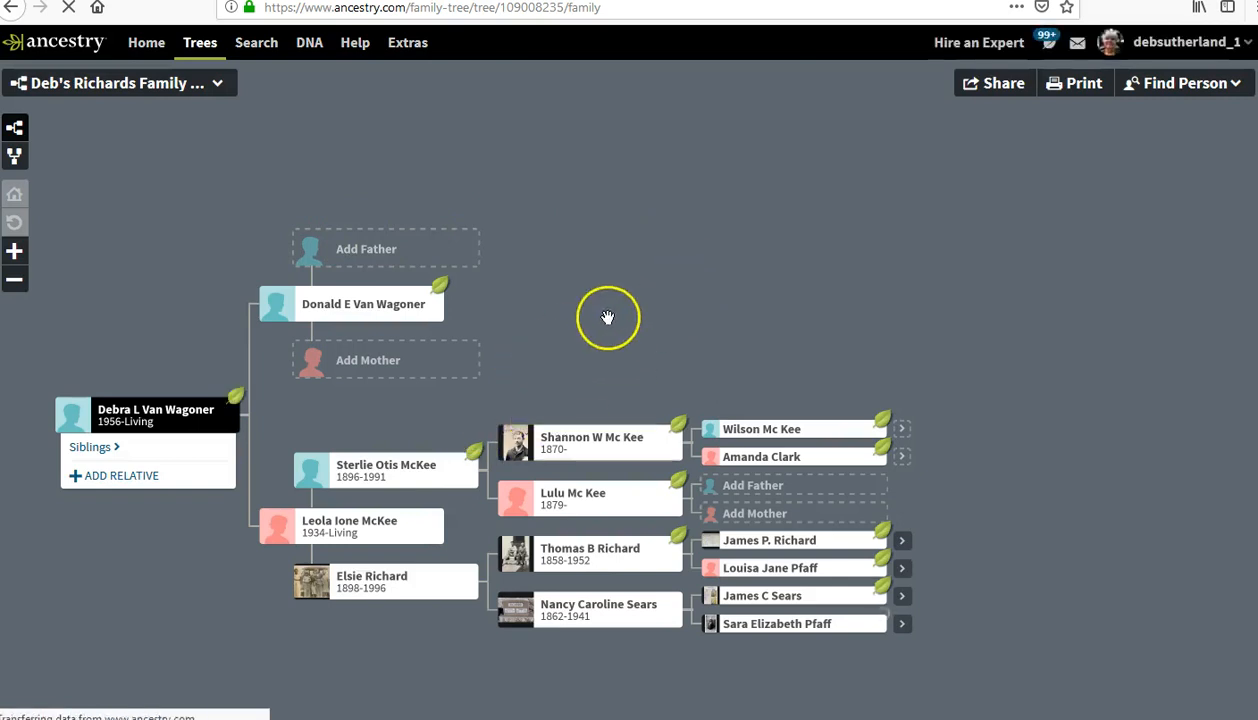
Step: Open the hints of the 2nd great-grandfather in the McKee line and review the Ancestry Member Trees hint
{"action": "left_click_drag", "start_coordinate": [234, 595], "coordinate": [213, 551]}
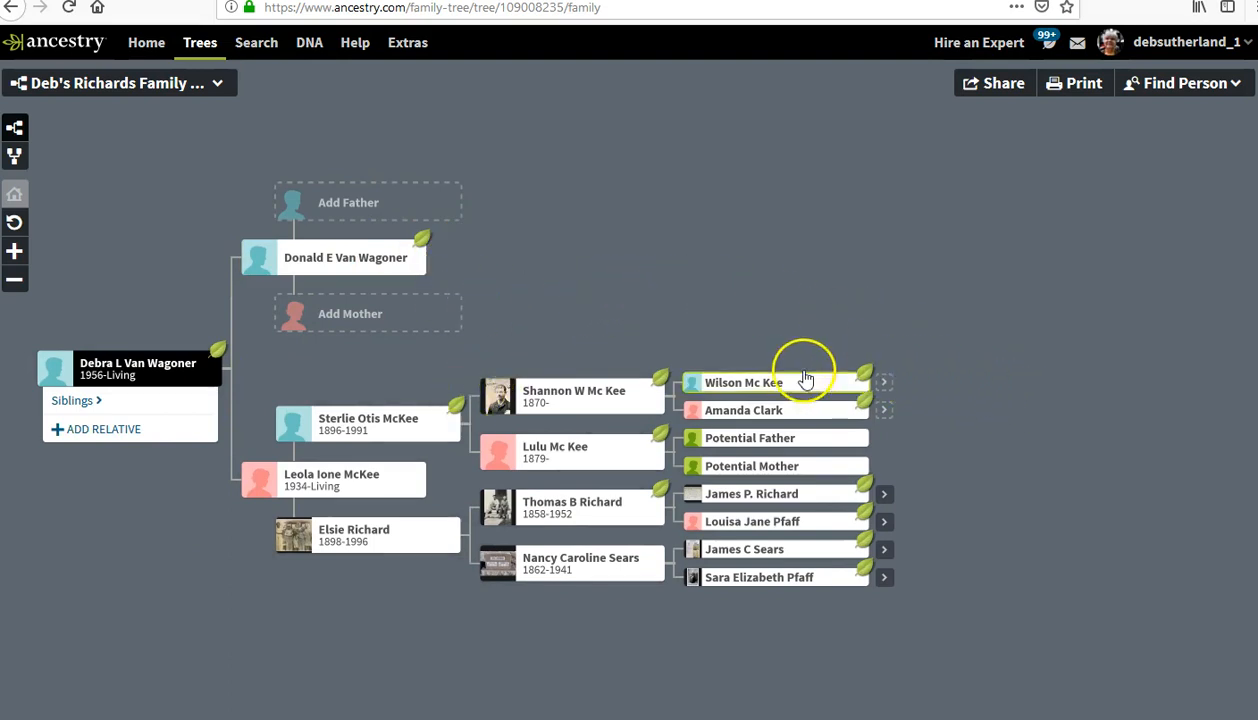
{"action": "left_click", "coordinate": [714, 390]}
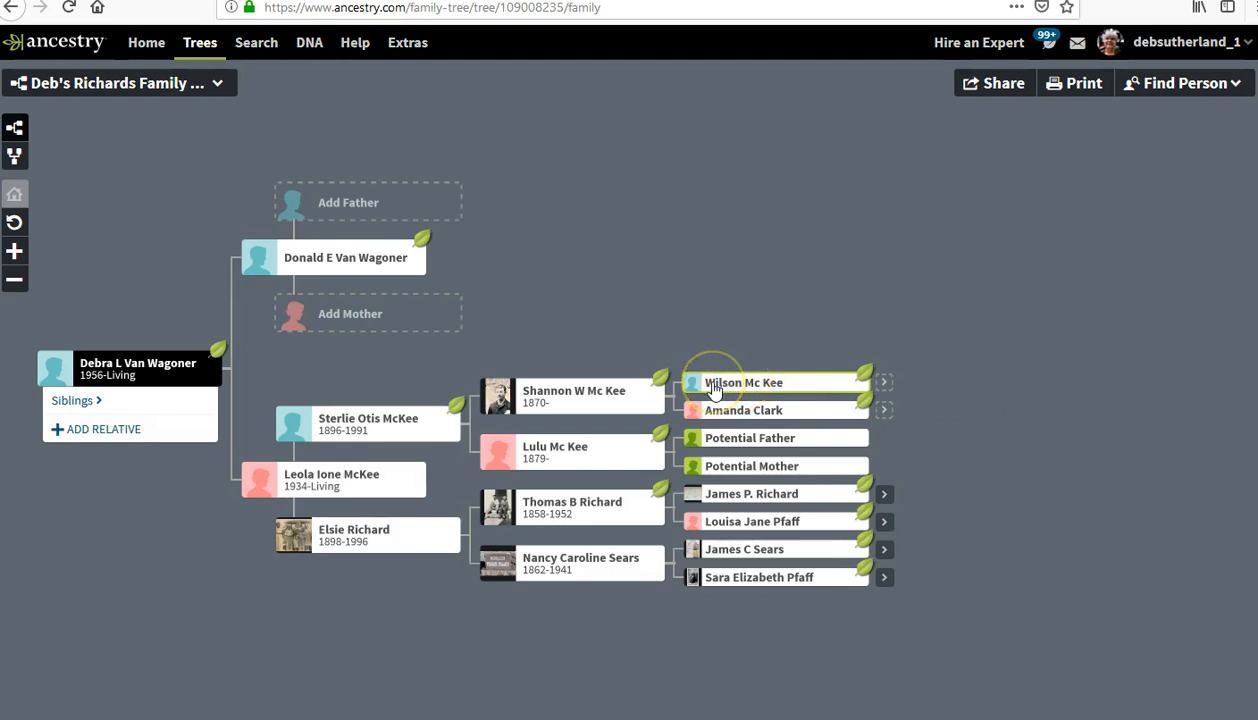
{"action": "left_click", "coordinate": [560, 504]}
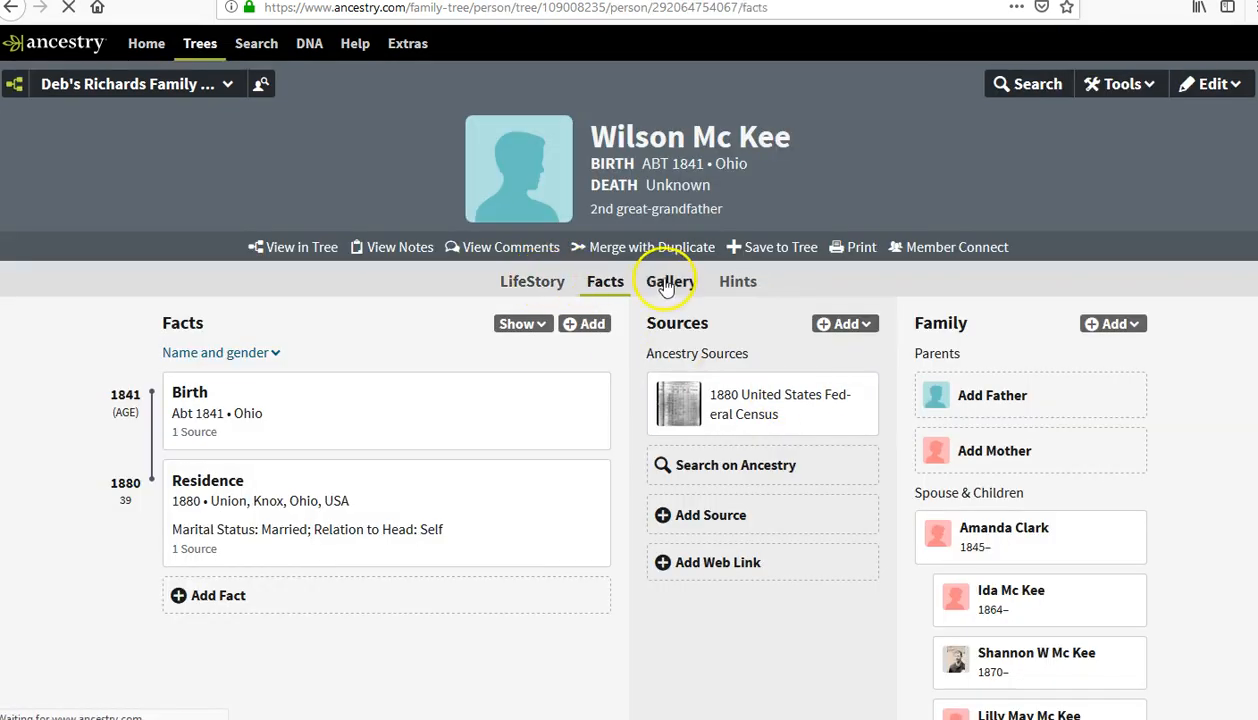
{"action": "left_click", "coordinate": [725, 283]}
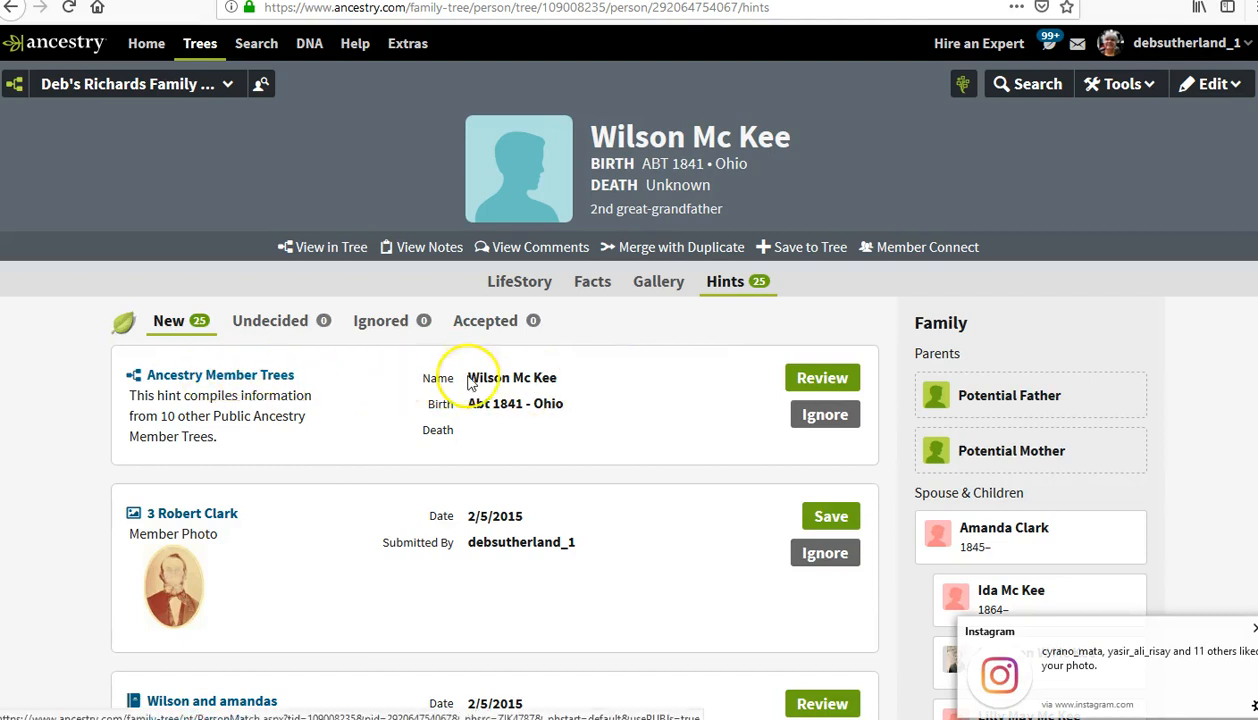
{"action": "left_click", "coordinate": [822, 380]}
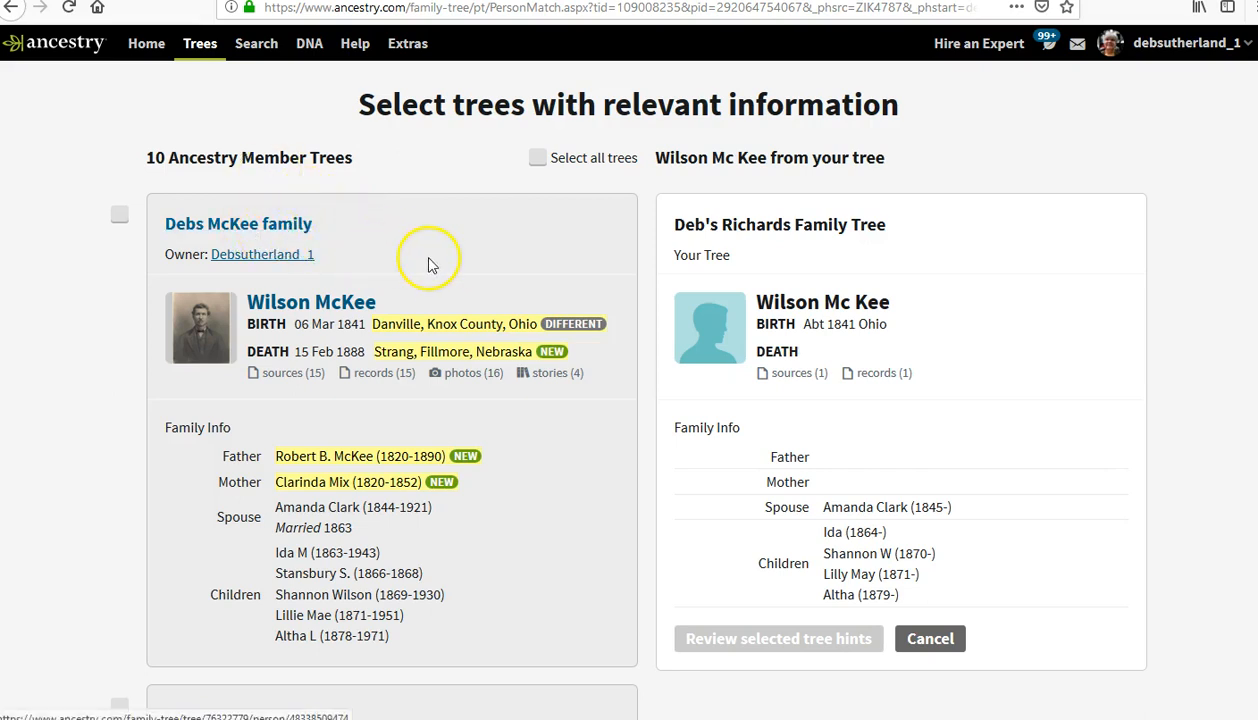
Step: Compare the ancestor's birth, death and family details in the suggested member trees with those in the own tree
{"action": "scroll", "coordinate": [436, 264], "scroll_direction": "down", "scroll_amount": 3}
{"action": "scroll", "coordinate": [440, 268], "scroll_direction": "down", "scroll_amount": 3}
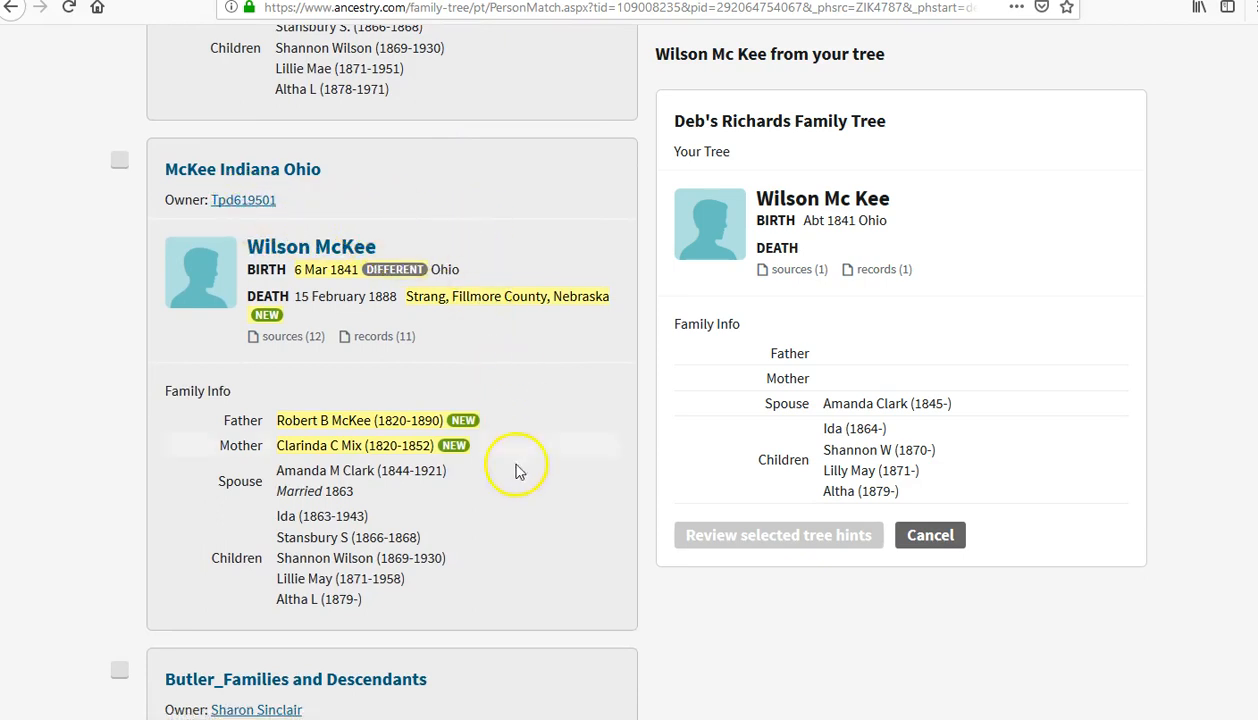
{"action": "scroll", "coordinate": [514, 537], "scroll_direction": "down", "scroll_amount": 4}
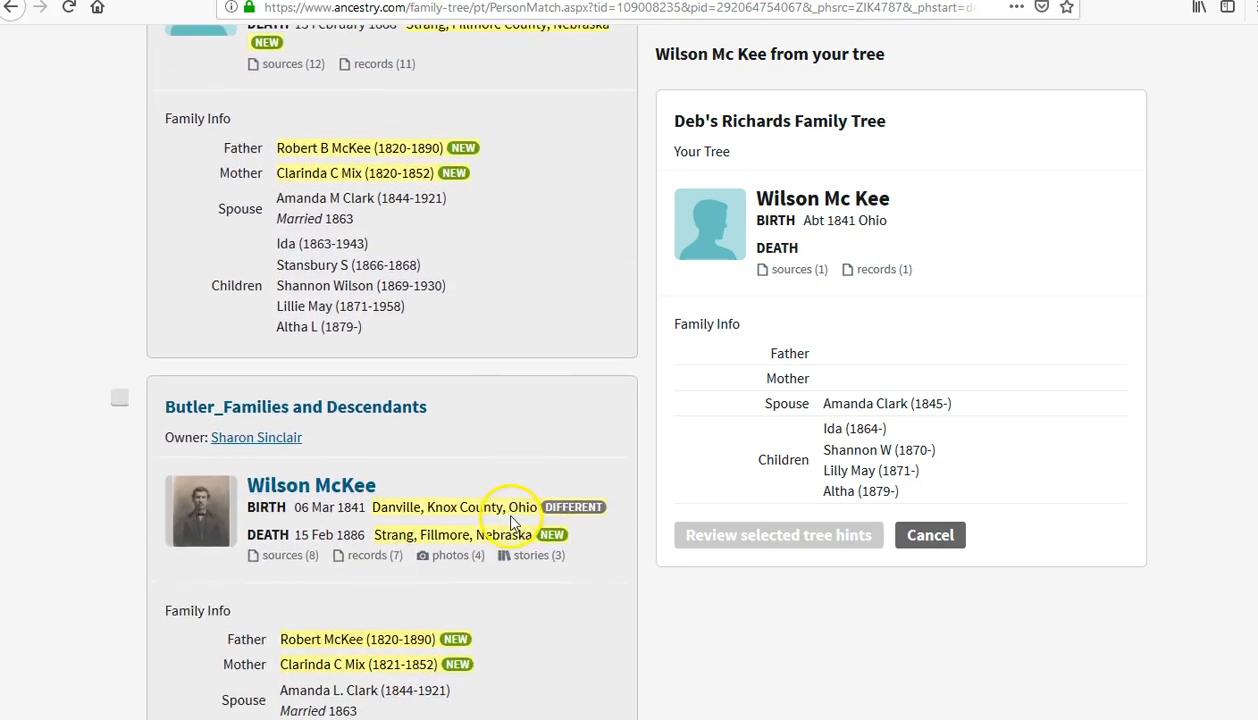
{"action": "scroll", "coordinate": [505, 512], "scroll_direction": "up", "scroll_amount": 3}
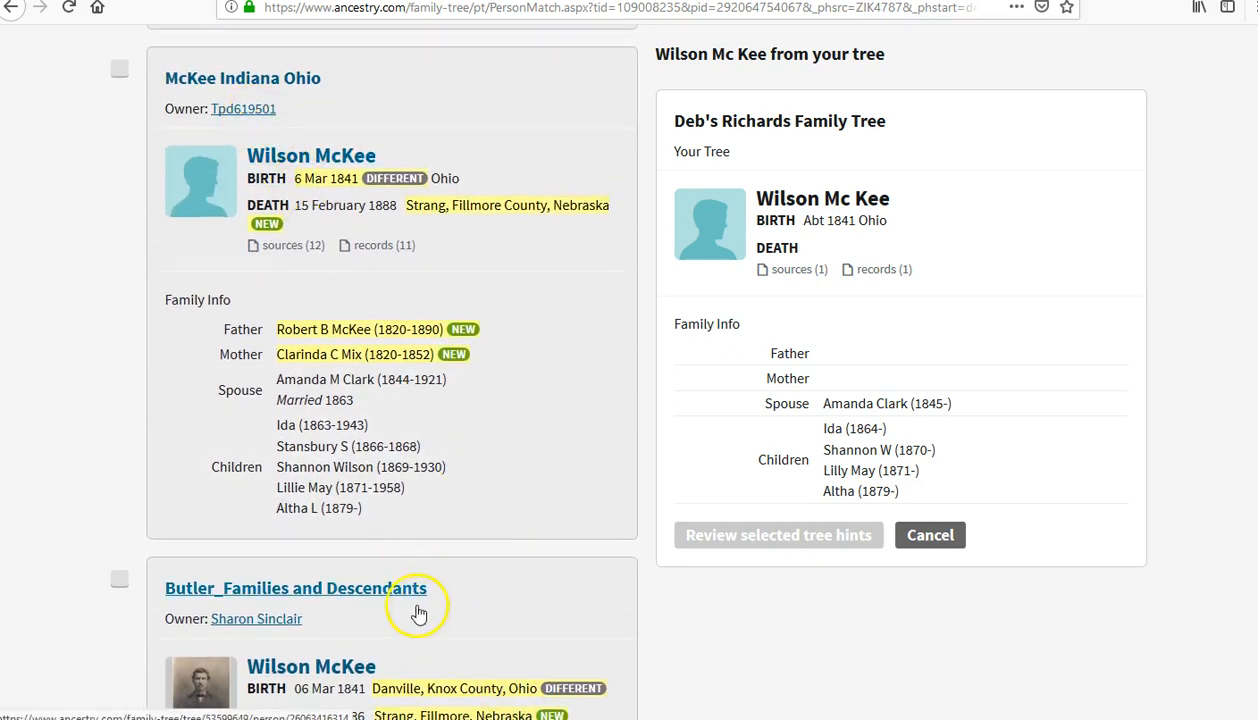
{"action": "scroll", "coordinate": [425, 610], "scroll_direction": "down", "scroll_amount": 1}
{"action": "scroll", "coordinate": [425, 610], "scroll_direction": "down", "scroll_amount": 3}
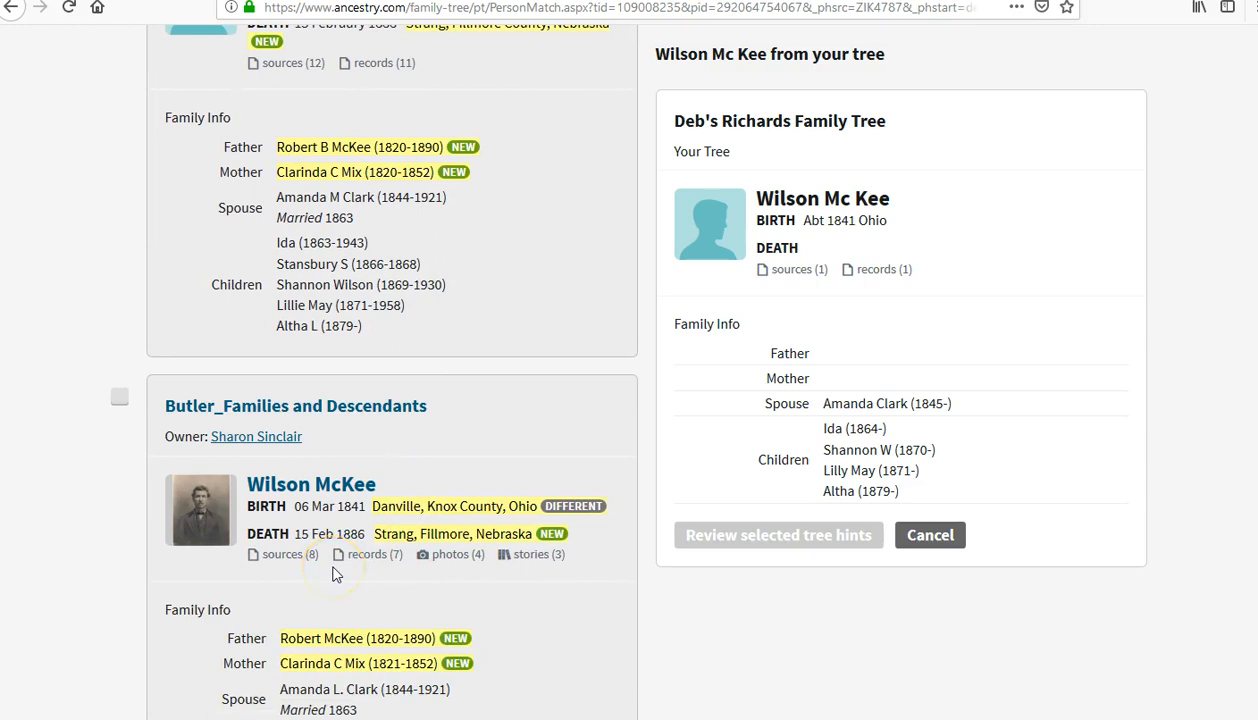
{"action": "scroll", "coordinate": [335, 575], "scroll_direction": "down", "scroll_amount": 5}
{"action": "scroll", "coordinate": [477, 556], "scroll_direction": "down", "scroll_amount": 5}
{"action": "scroll", "coordinate": [476, 548], "scroll_direction": "down", "scroll_amount": 7}
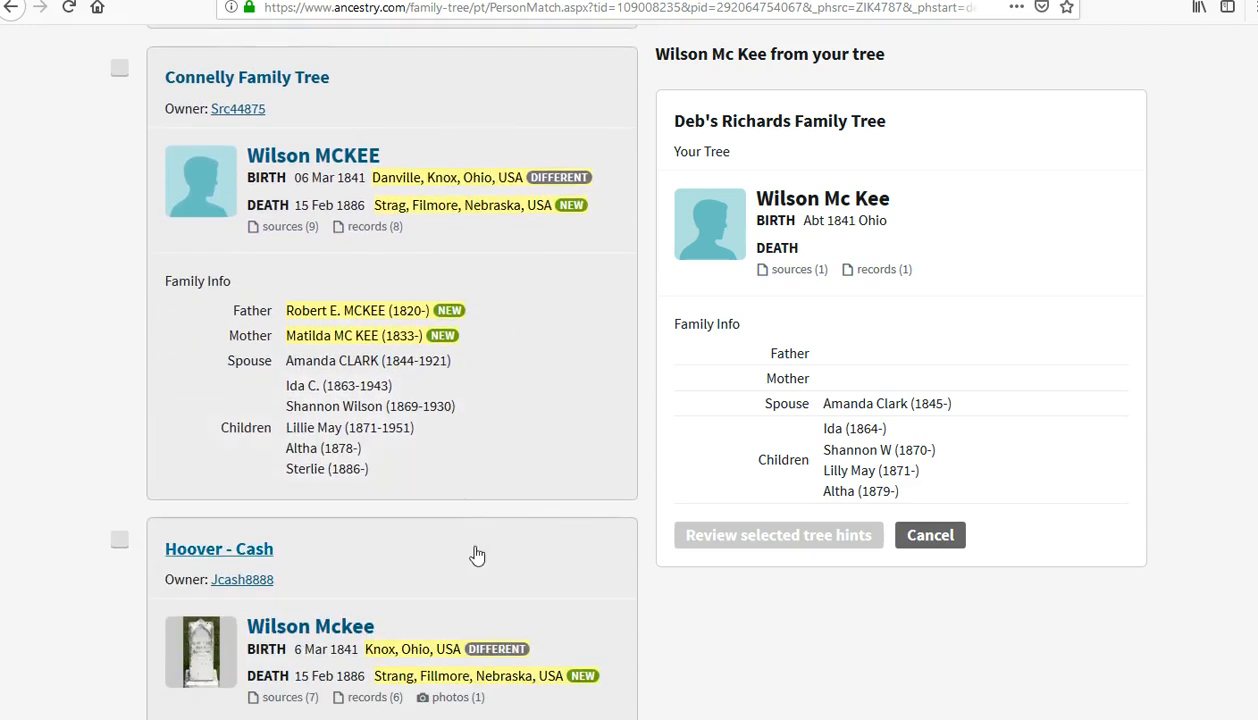
Step: Examine the Connelly Family Tree owner's profile, including research interests, recent content and public trees, and return to the suggested trees
{"action": "scroll", "coordinate": [476, 555], "scroll_direction": "up", "scroll_amount": 2}
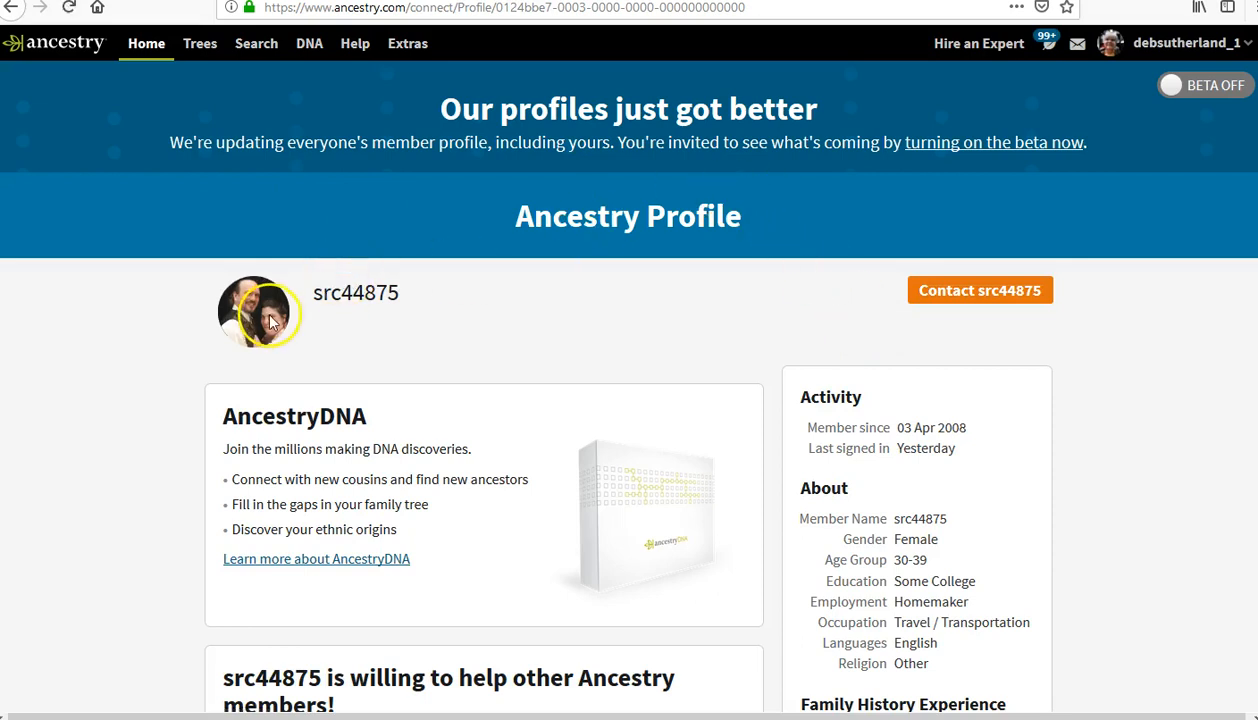
{"action": "scroll", "coordinate": [483, 325], "scroll_direction": "down", "scroll_amount": 5}
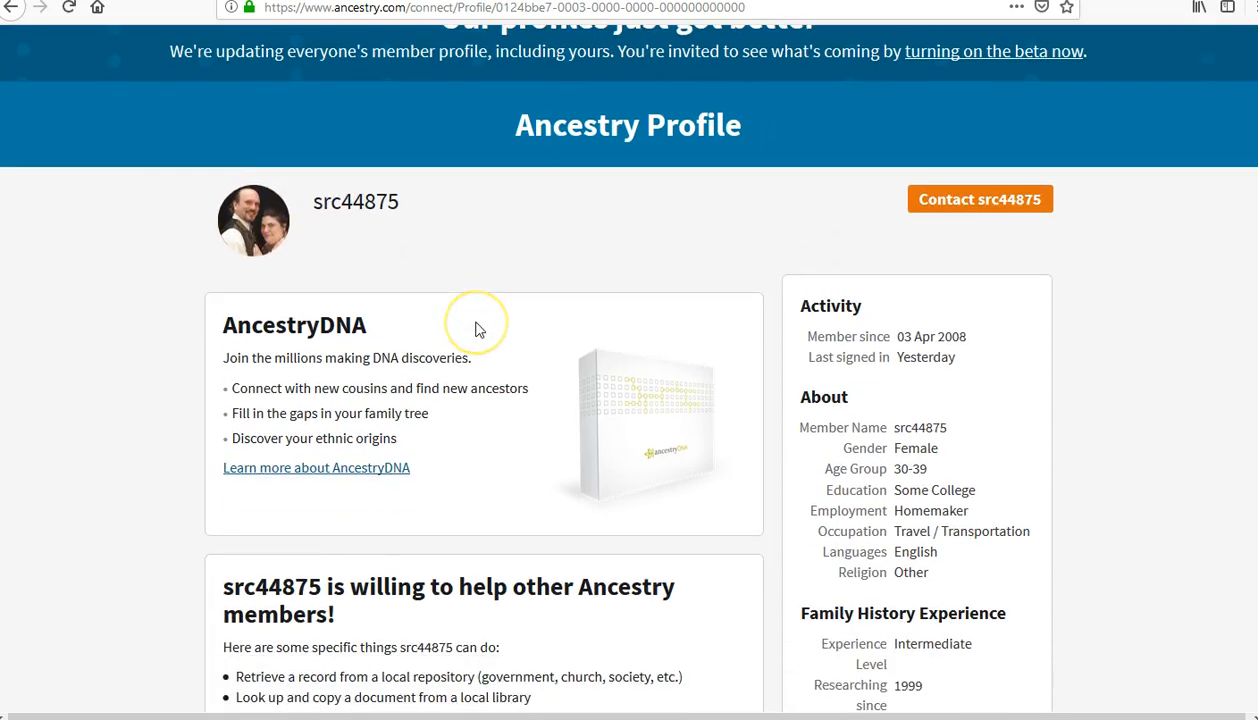
{"action": "scroll", "coordinate": [480, 330], "scroll_direction": "down", "scroll_amount": 3}
{"action": "scroll", "coordinate": [478, 326], "scroll_direction": "up", "scroll_amount": 2}
{"action": "scroll", "coordinate": [518, 297], "scroll_direction": "up", "scroll_amount": 2}
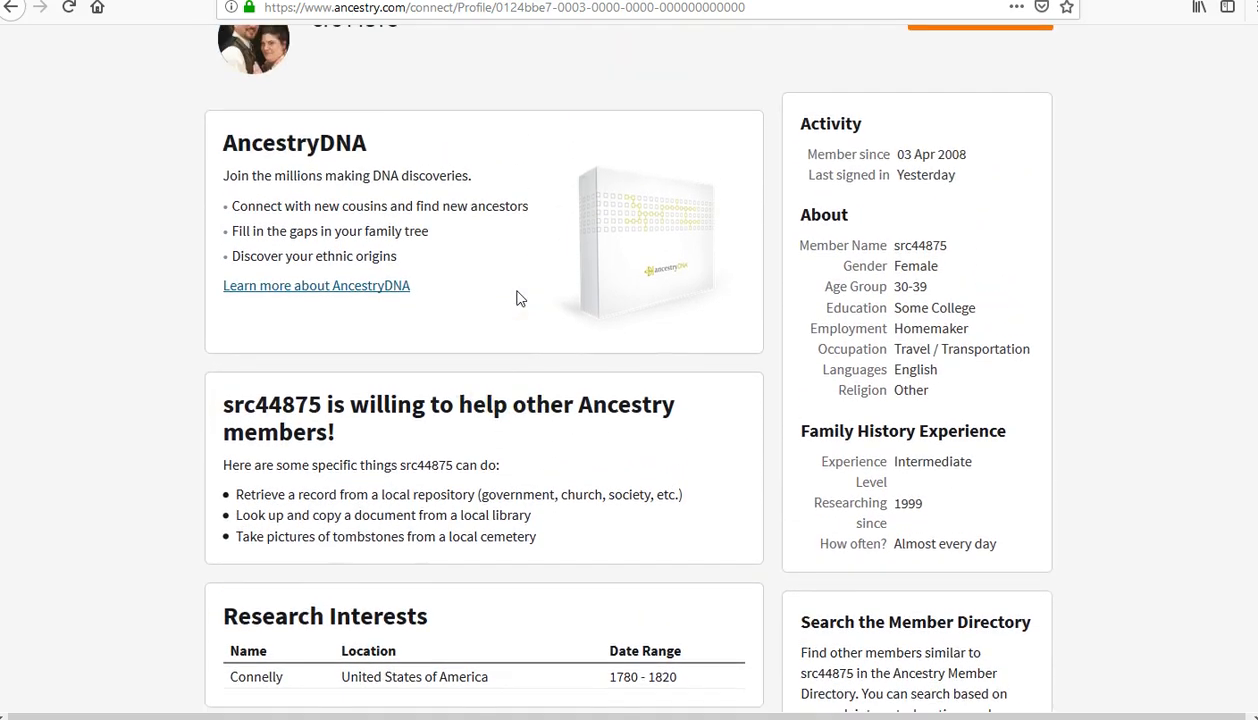
{"action": "scroll", "coordinate": [518, 297], "scroll_direction": "down", "scroll_amount": 3}
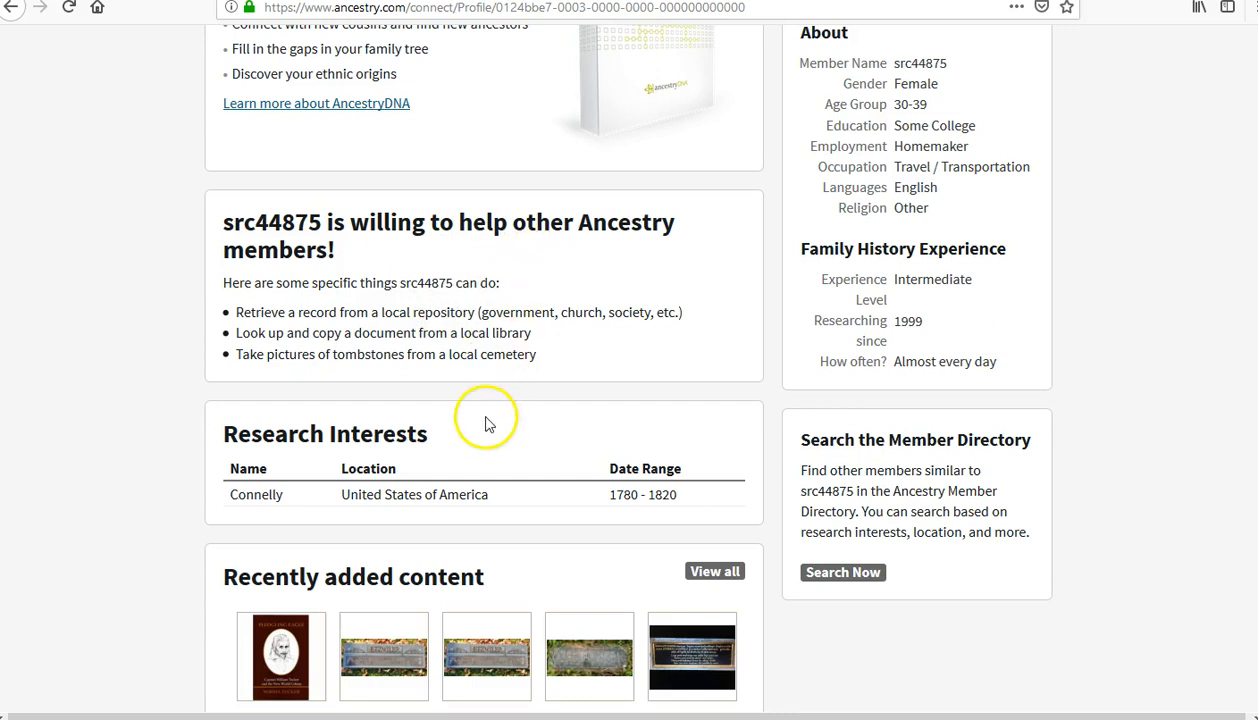
{"action": "scroll", "coordinate": [407, 413], "scroll_direction": "down", "scroll_amount": 2}
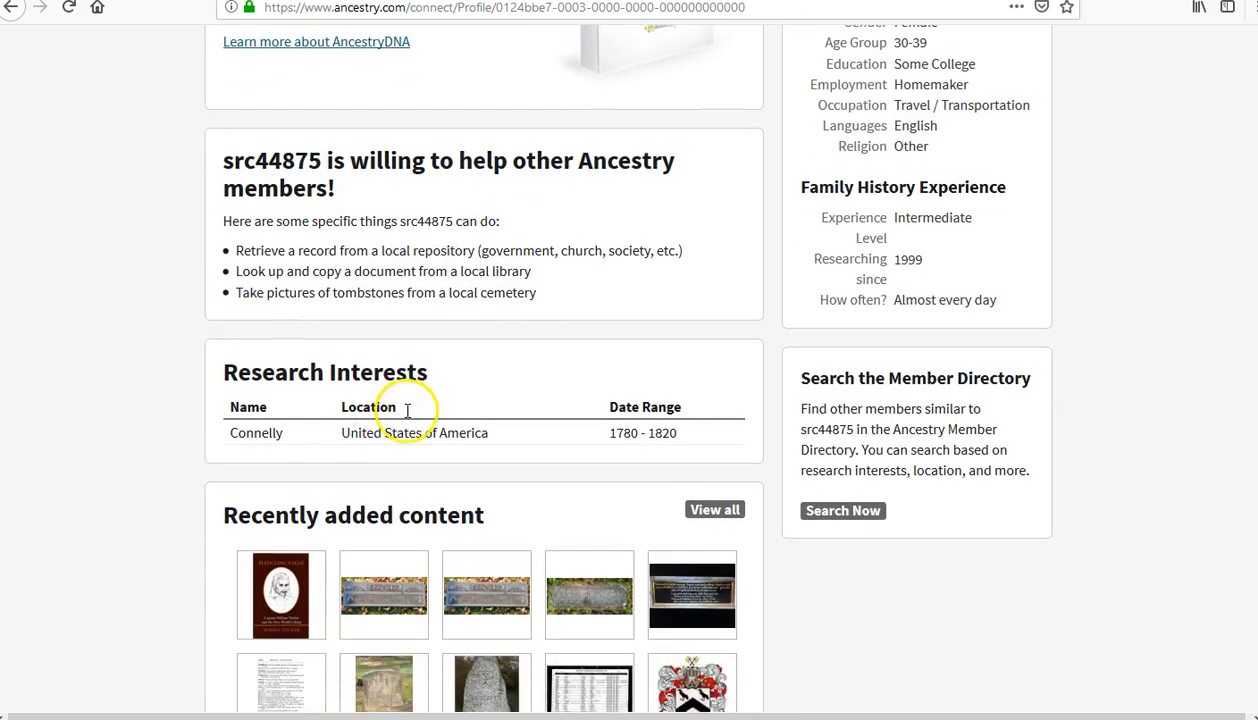
{"action": "scroll", "coordinate": [407, 410], "scroll_direction": "down", "scroll_amount": 1}
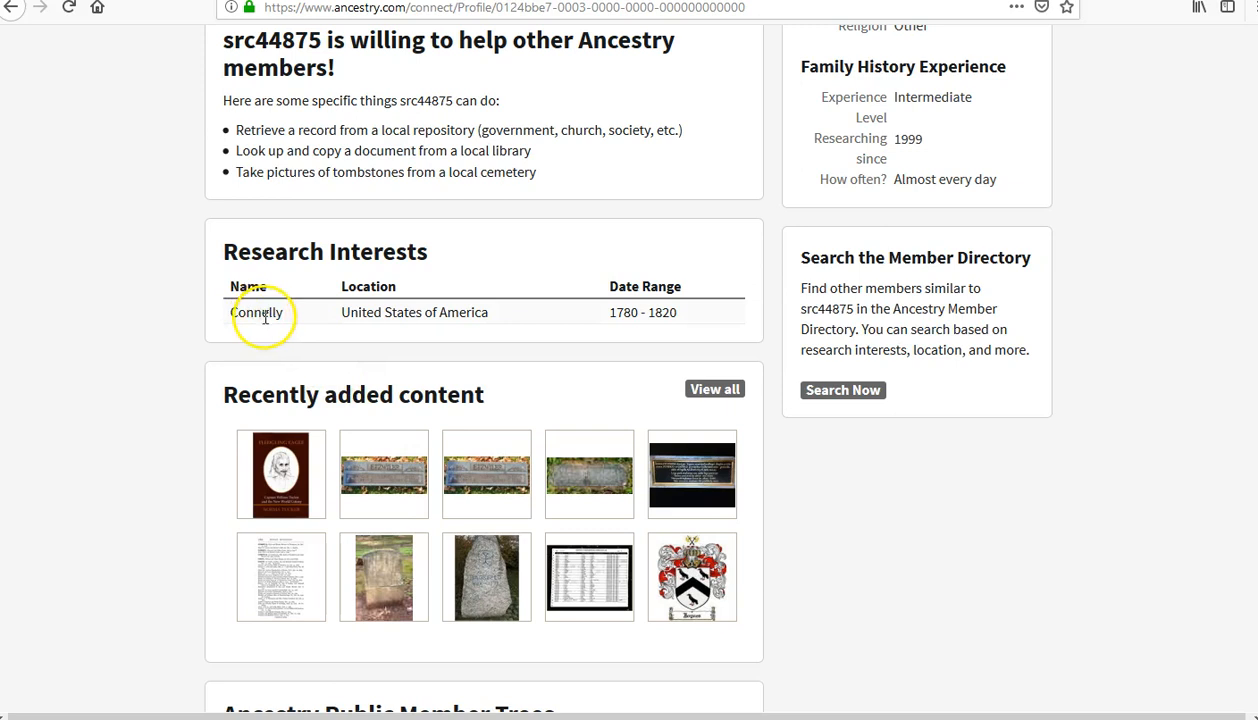
{"action": "scroll", "coordinate": [472, 325], "scroll_direction": "down", "scroll_amount": 3}
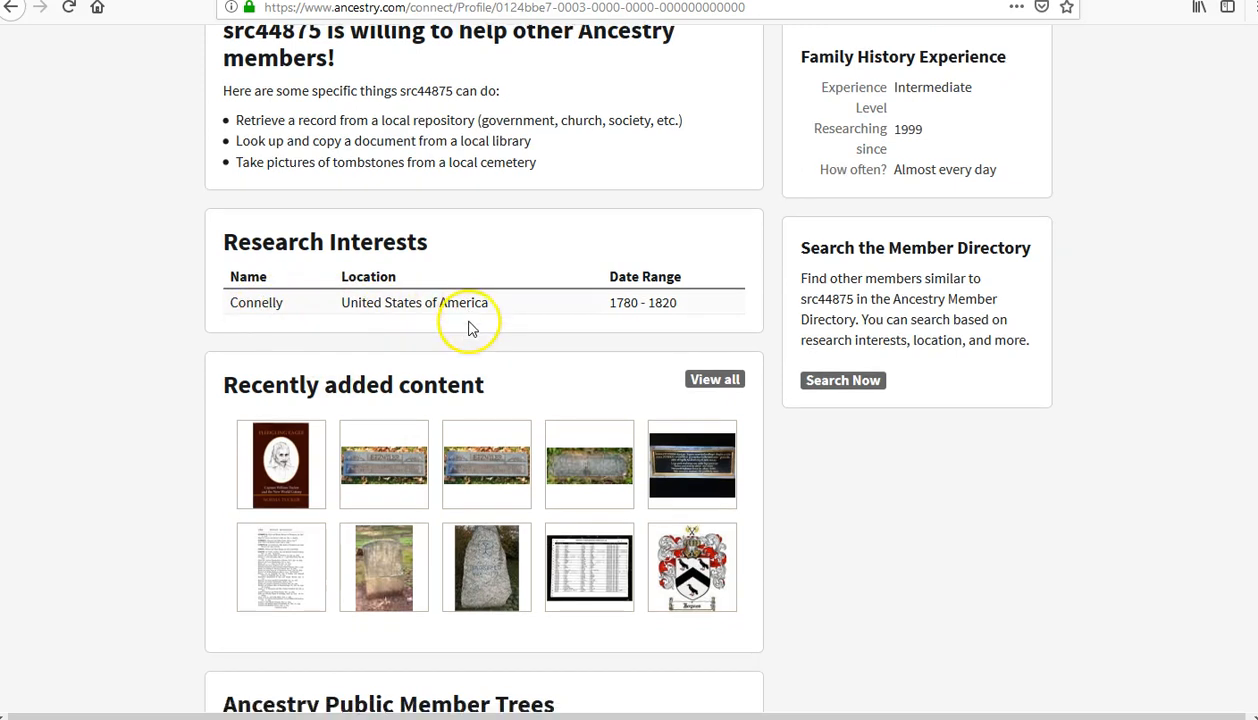
{"action": "scroll", "coordinate": [472, 330], "scroll_direction": "down", "scroll_amount": 2}
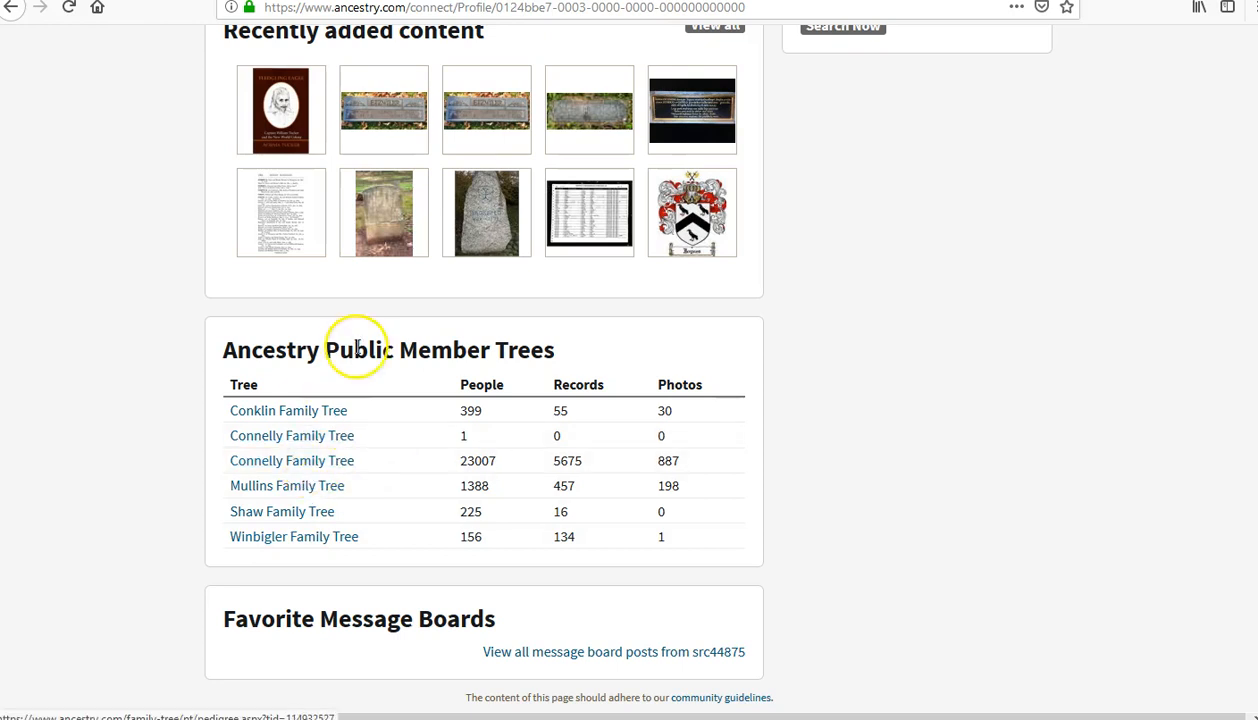
{"action": "scroll", "coordinate": [385, 275], "scroll_direction": "up", "scroll_amount": 4}
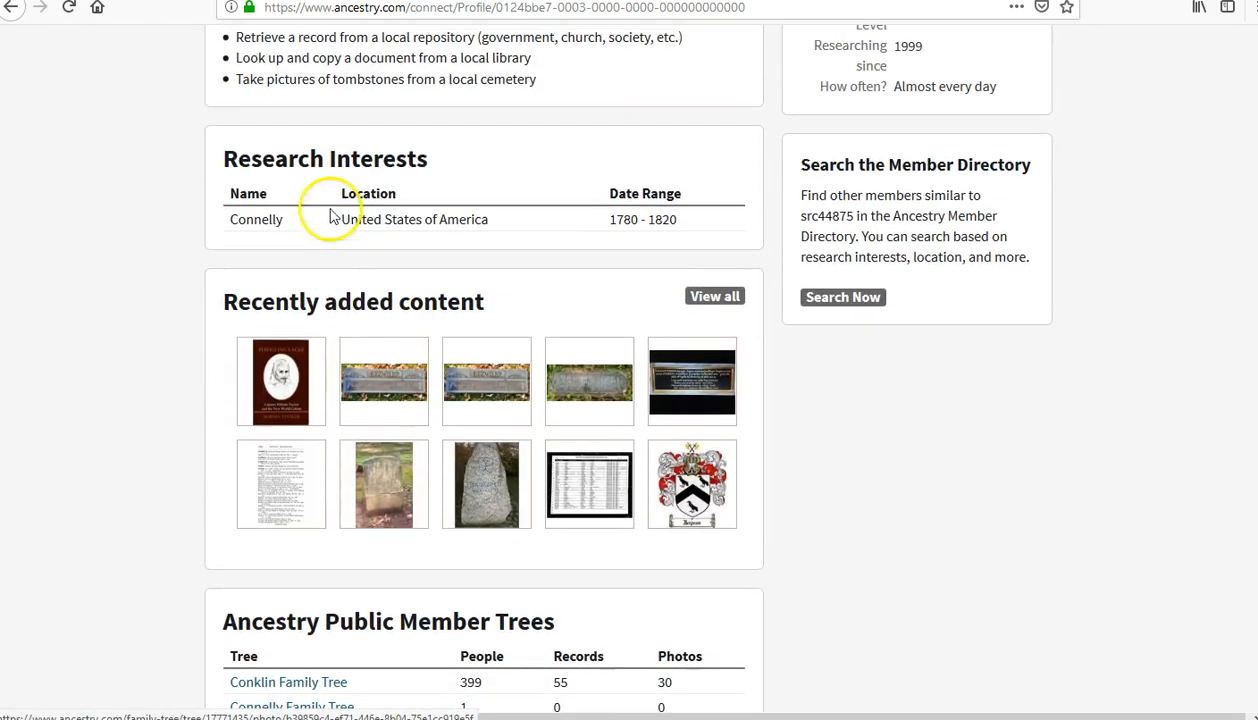
{"action": "left_click", "coordinate": [12, 8]}
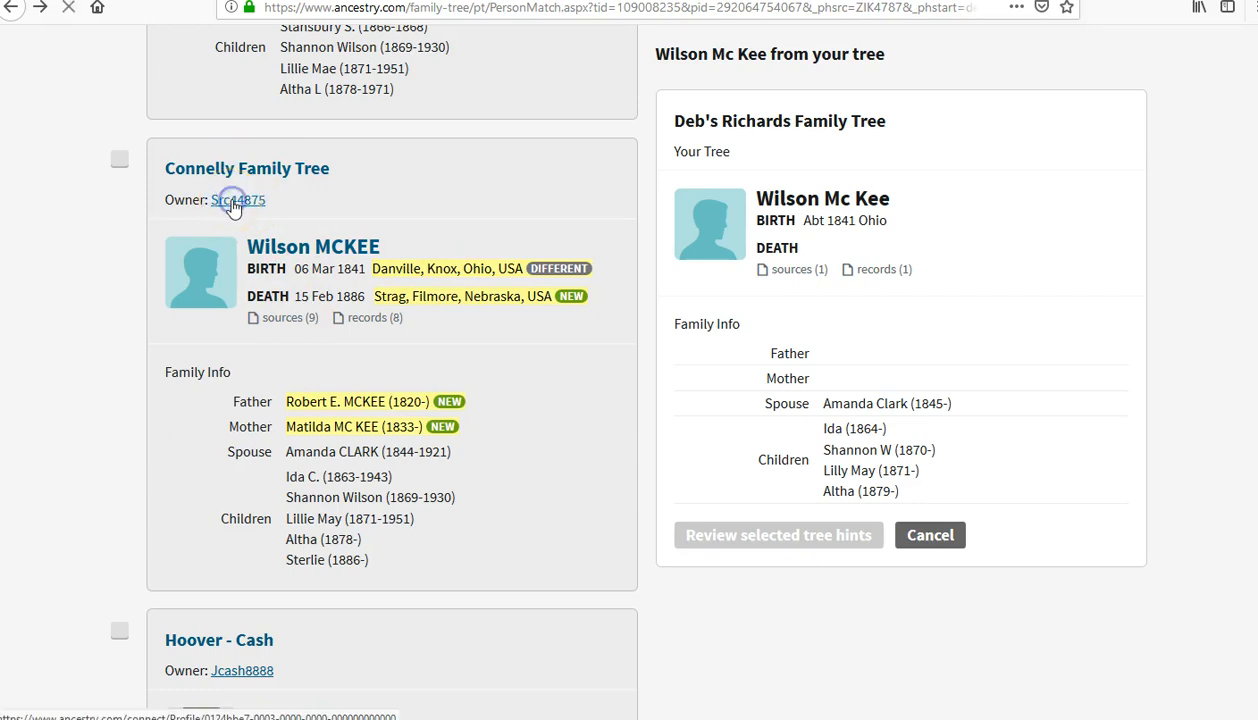
Step: Send the Connelly Family Tree's owner a message titled with the ancestor's name, asking about their connection to this great-great-grandfather
{"action": "left_click", "coordinate": [232, 202]}
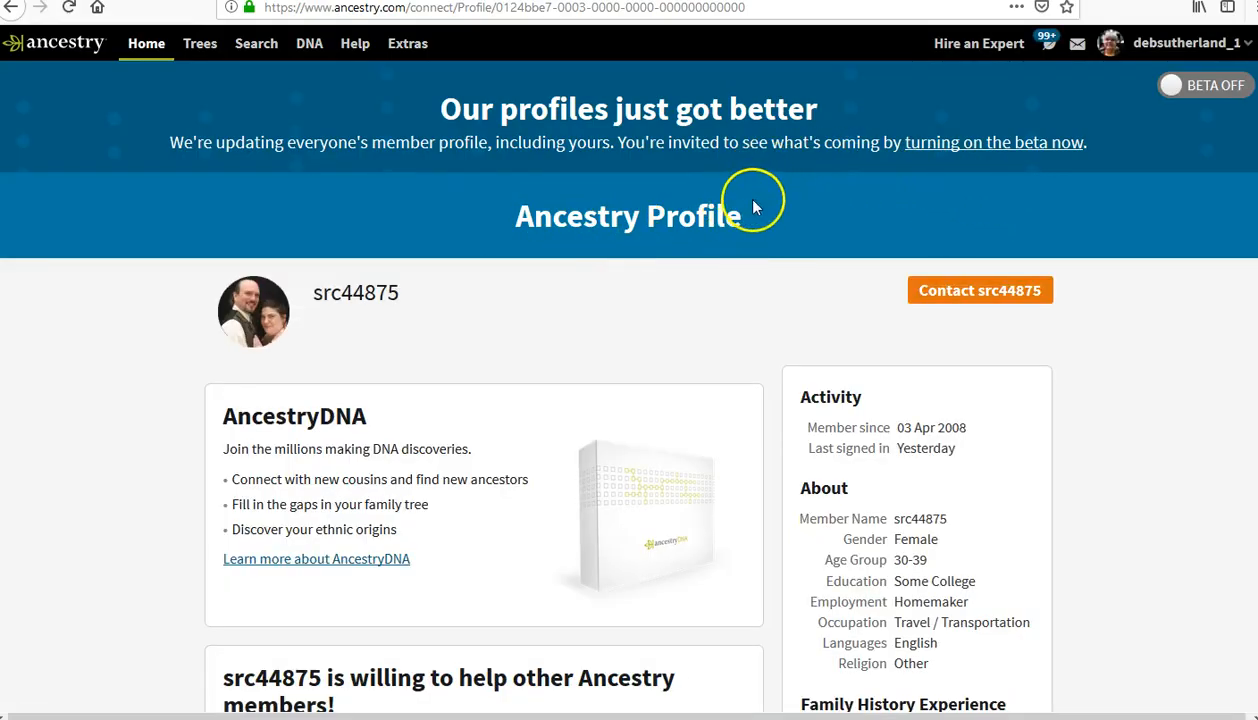
{"action": "left_click", "coordinate": [985, 297]}
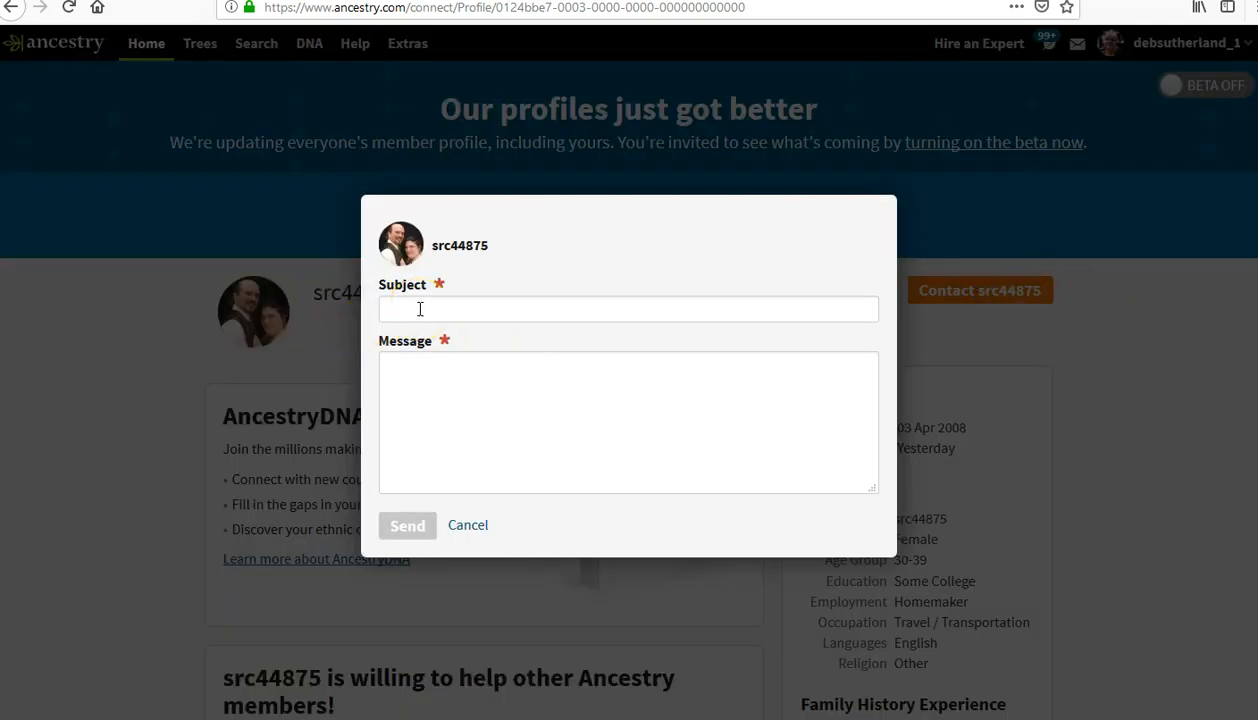
{"action": "left_click", "coordinate": [420, 309]}
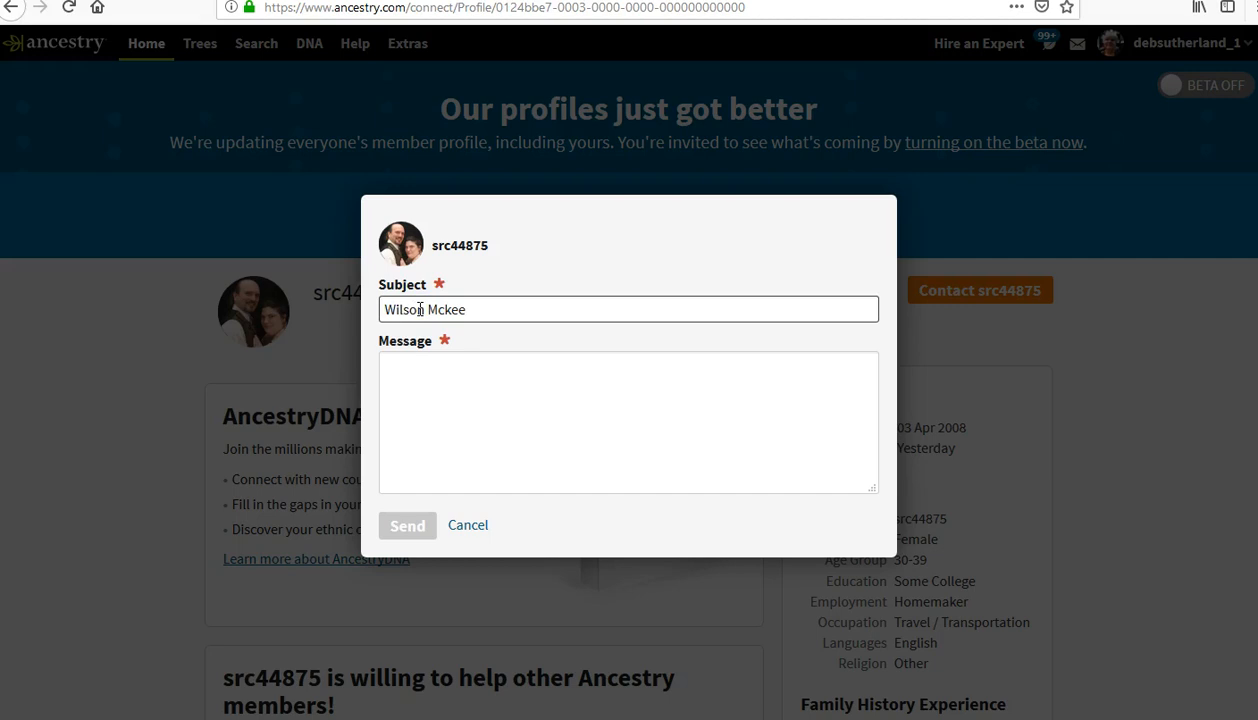
{"action": "left_click", "coordinate": [435, 392]}
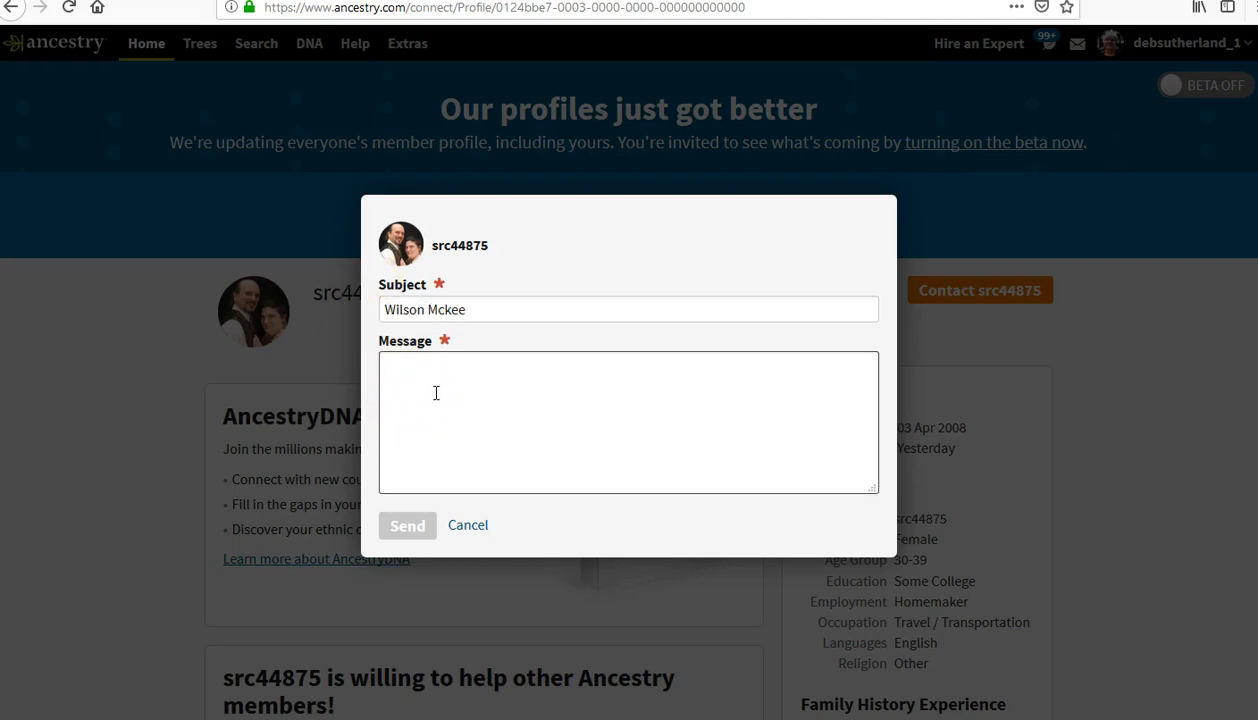
{"action": "type", "text": "I"}
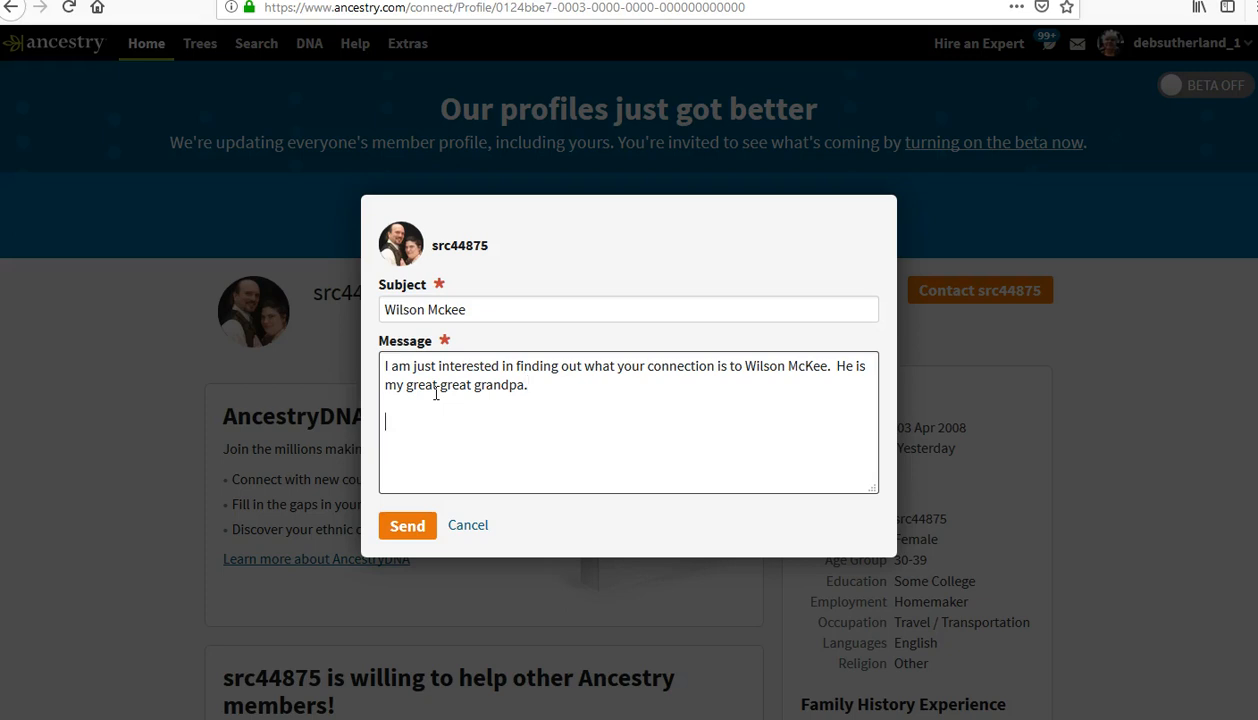
{"action": "left_click", "coordinate": [409, 530]}
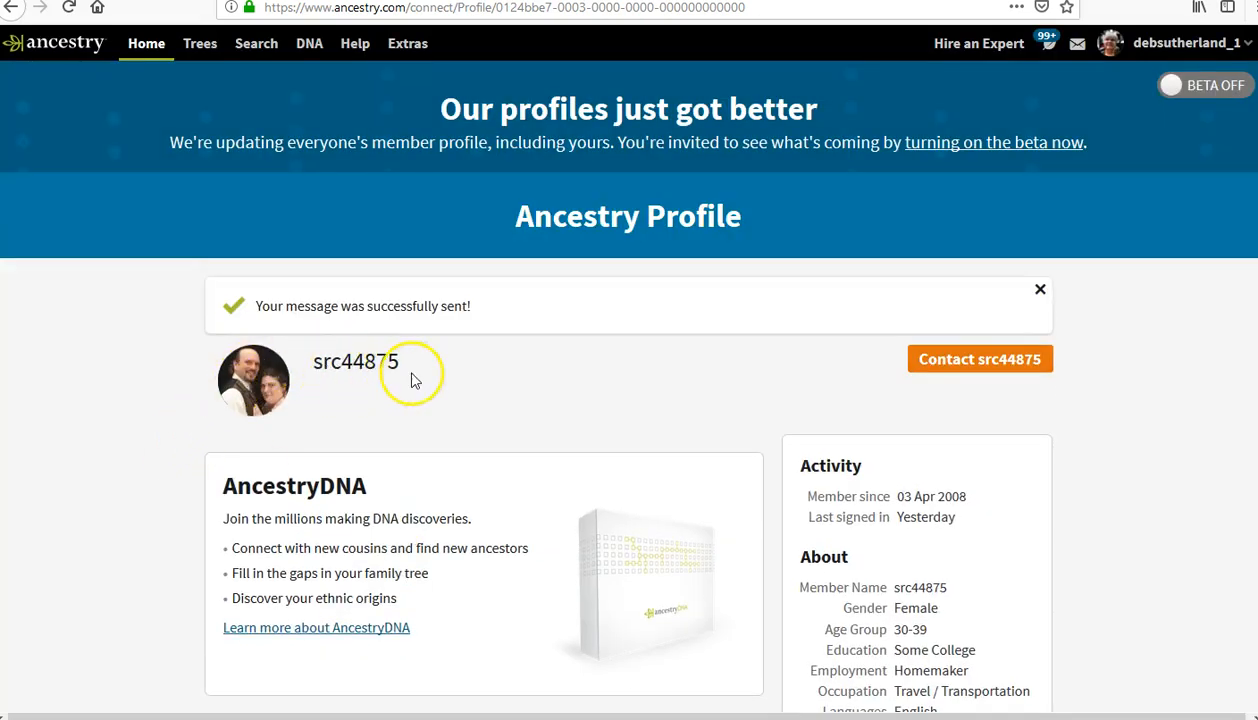
Step: Look through the contacted member's profile down to the list of Ancestry Public Member Trees
{"action": "scroll", "coordinate": [433, 381], "scroll_direction": "down", "scroll_amount": 2}
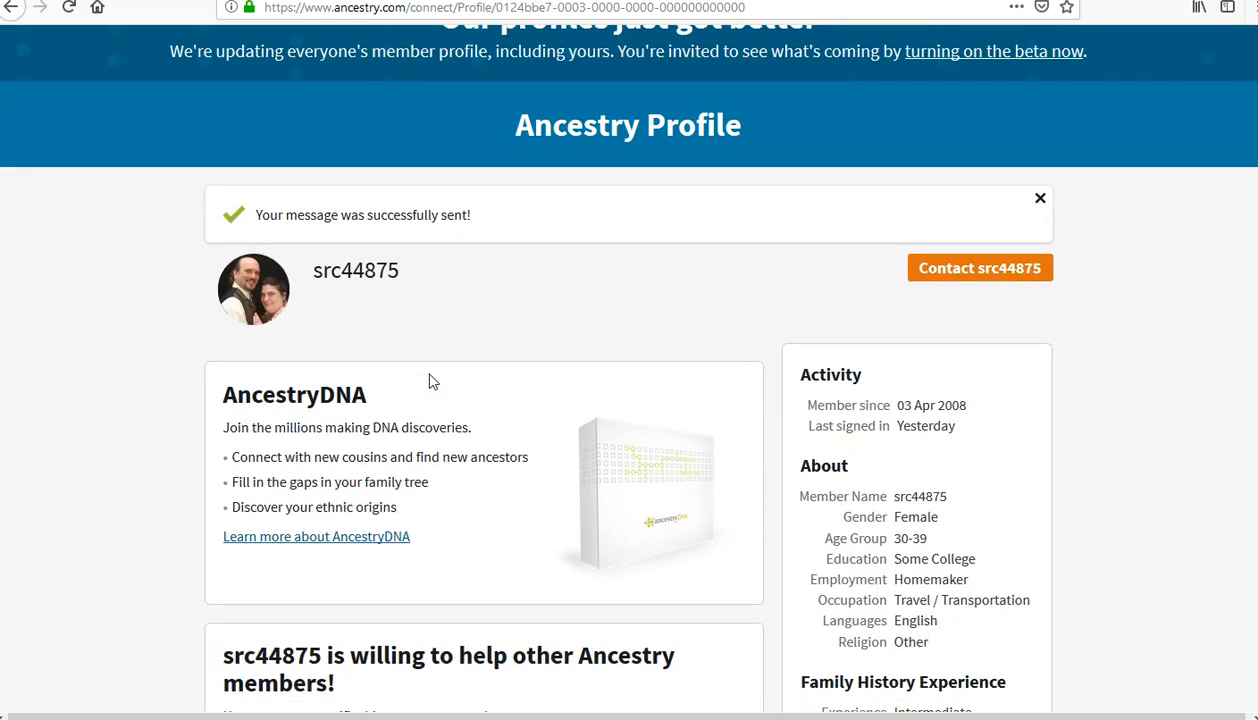
{"action": "scroll", "coordinate": [433, 381], "scroll_direction": "down", "scroll_amount": 2}
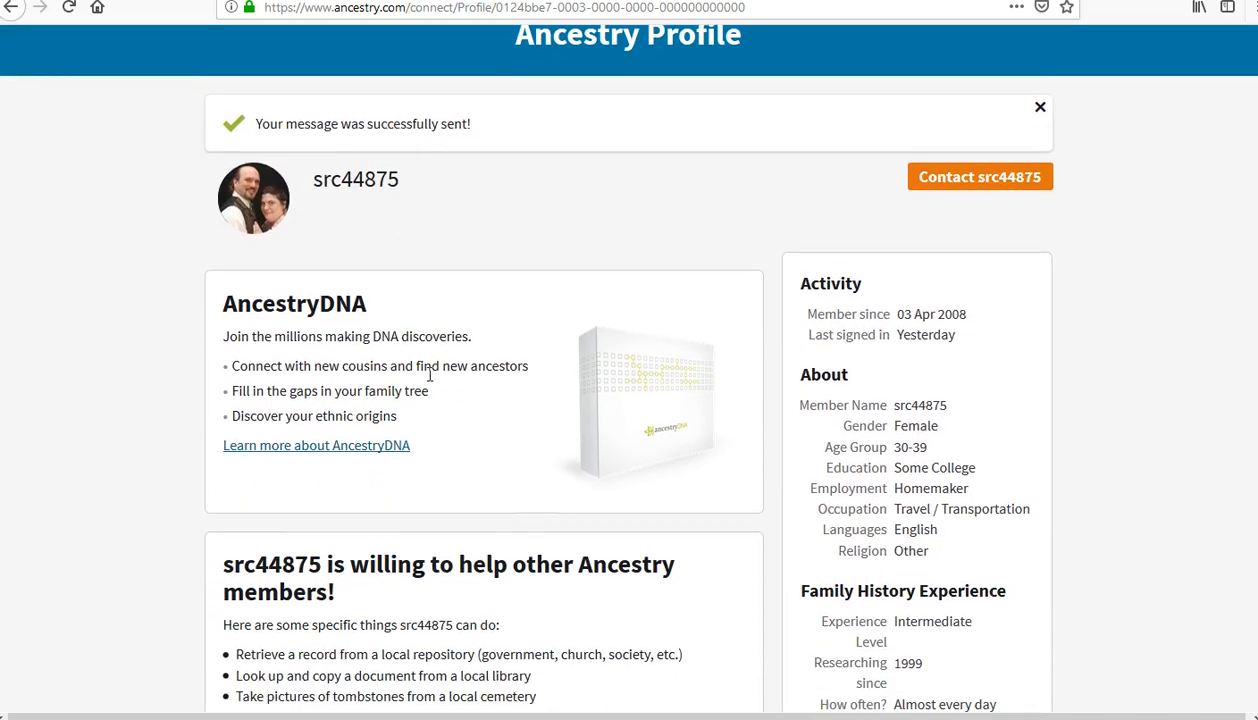
{"action": "scroll", "coordinate": [431, 378], "scroll_direction": "down", "scroll_amount": 2}
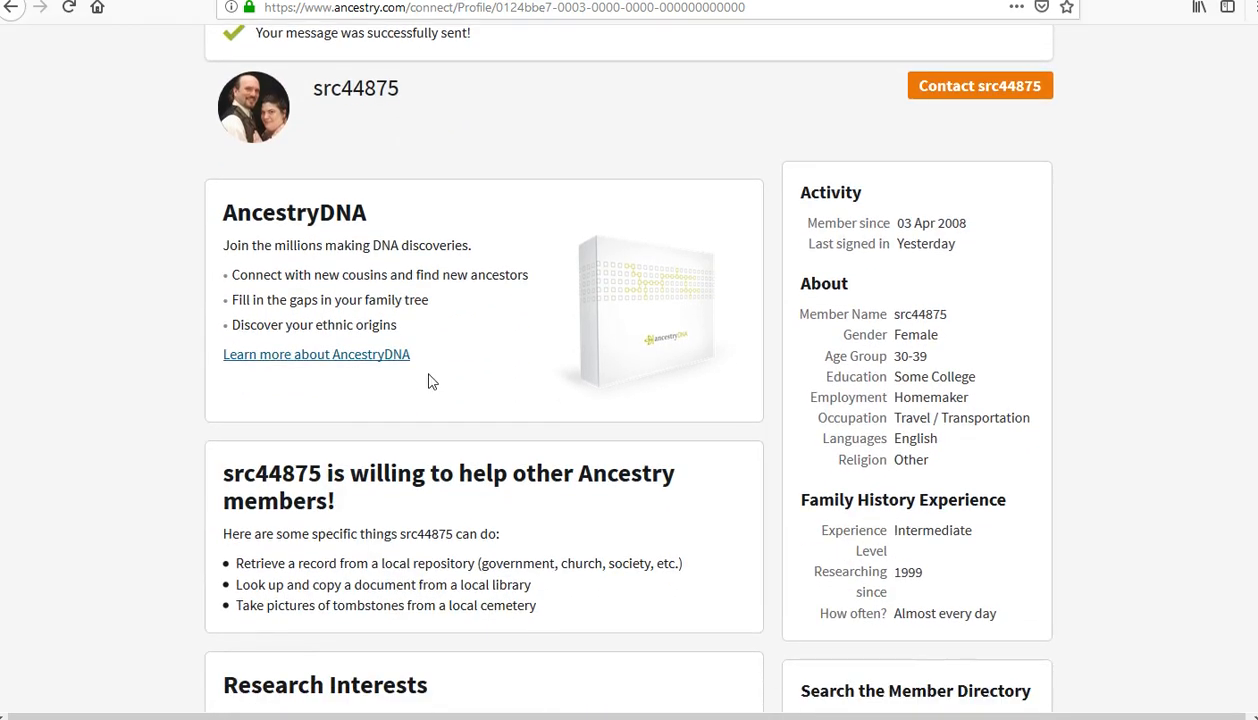
{"action": "scroll", "coordinate": [431, 381], "scroll_direction": "up", "scroll_amount": 2}
{"action": "scroll", "coordinate": [431, 375], "scroll_direction": "down", "scroll_amount": 10}
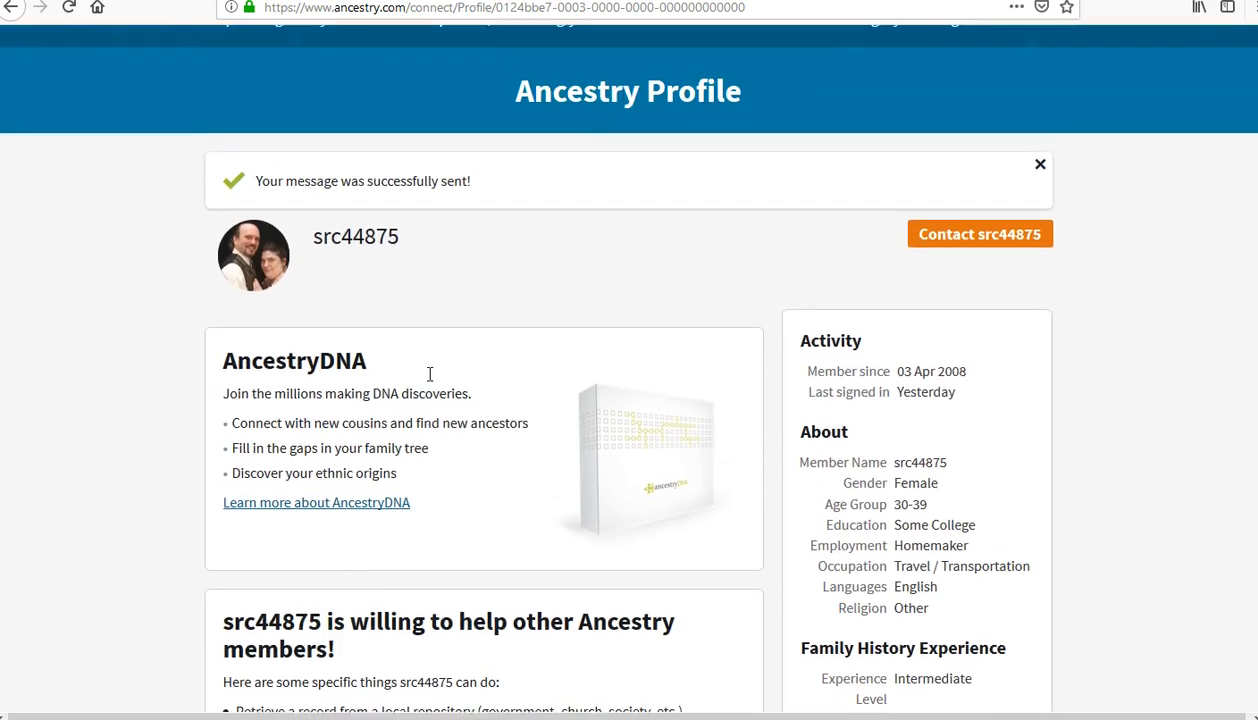
{"action": "scroll", "coordinate": [395, 497], "scroll_direction": "down", "scroll_amount": 11}
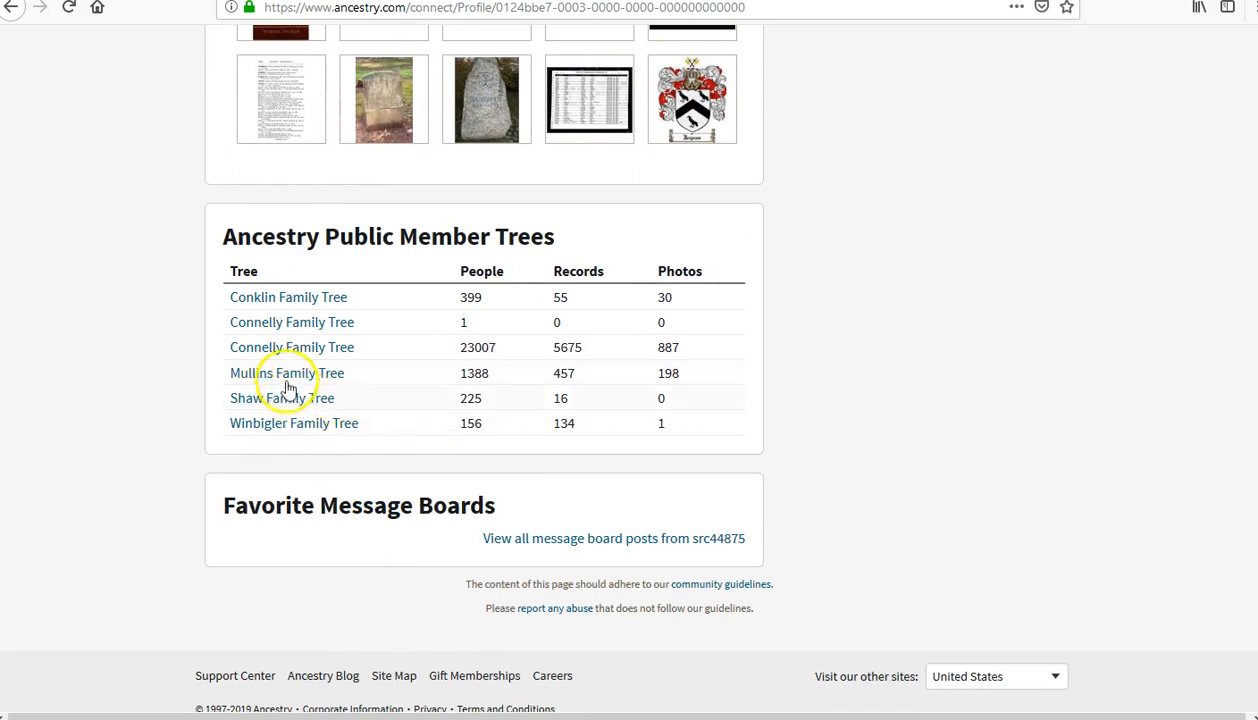
Step: Open the Connelly Family Tree with 23007 people and find the shared great-great-grandfather in it by name
{"action": "left_click", "coordinate": [289, 349]}
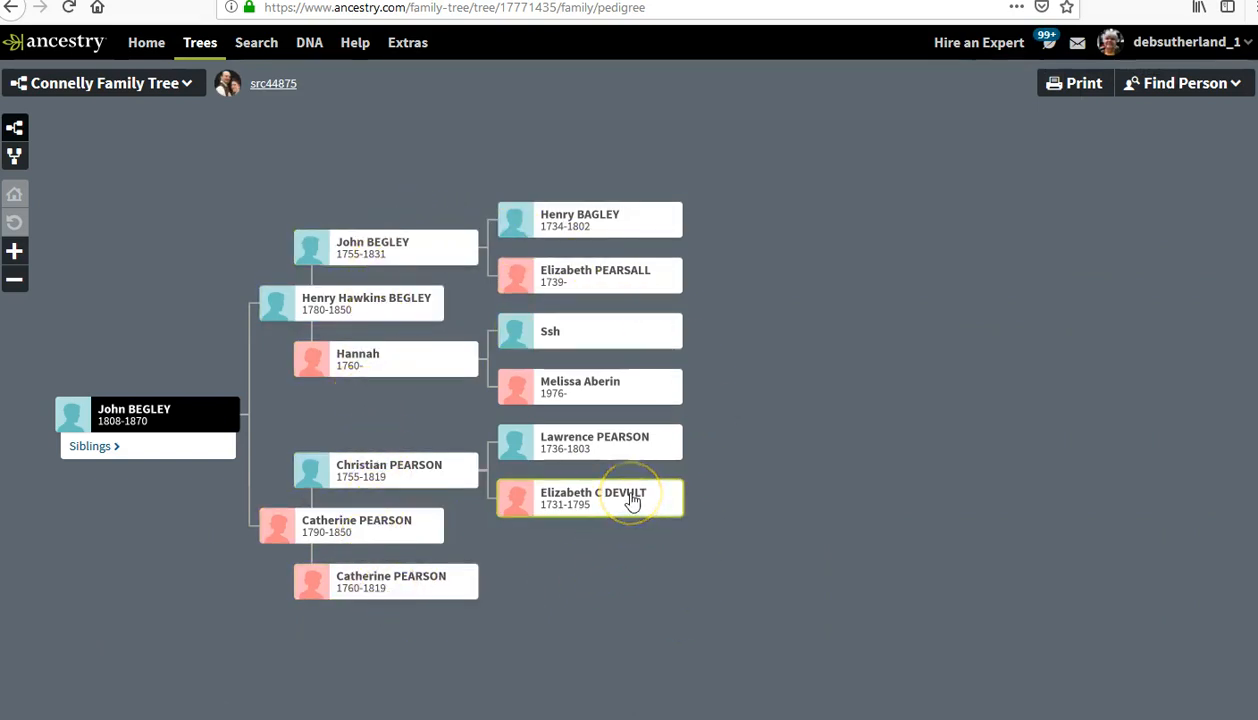
{"action": "left_click", "coordinate": [1189, 88]}
{"action": "type", "text": "Wilson McKee"}
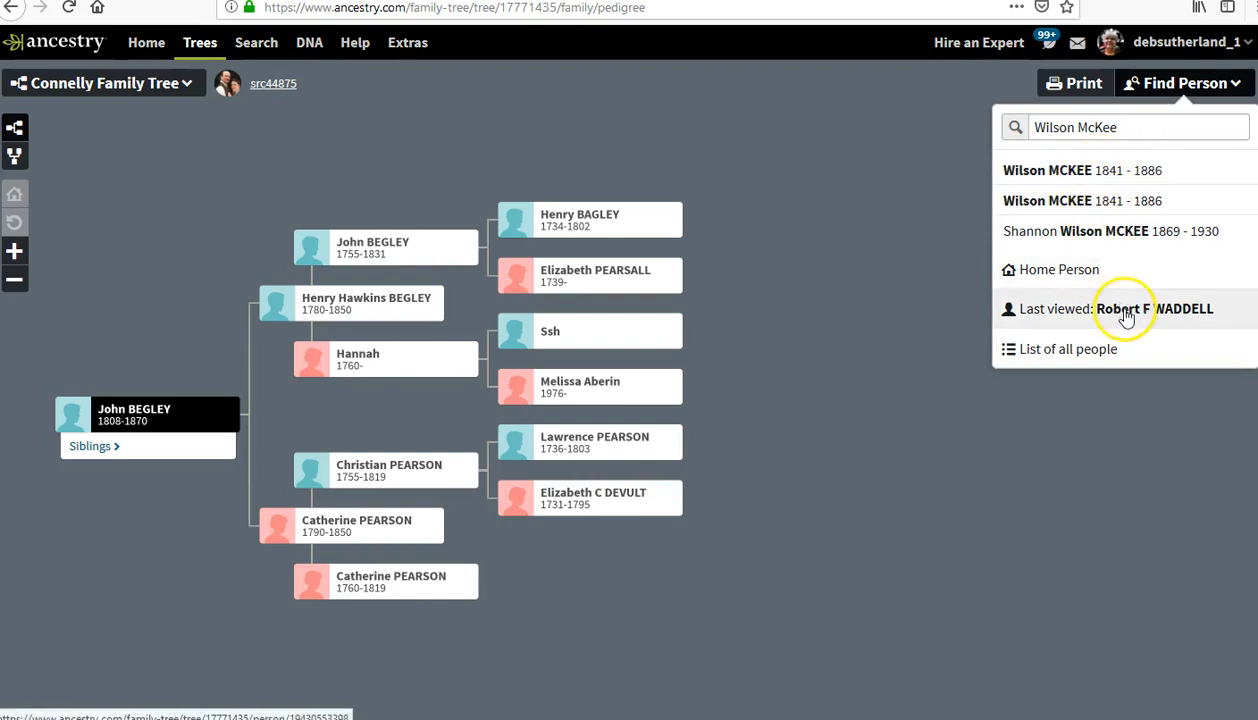
{"action": "left_click", "coordinate": [1063, 170]}
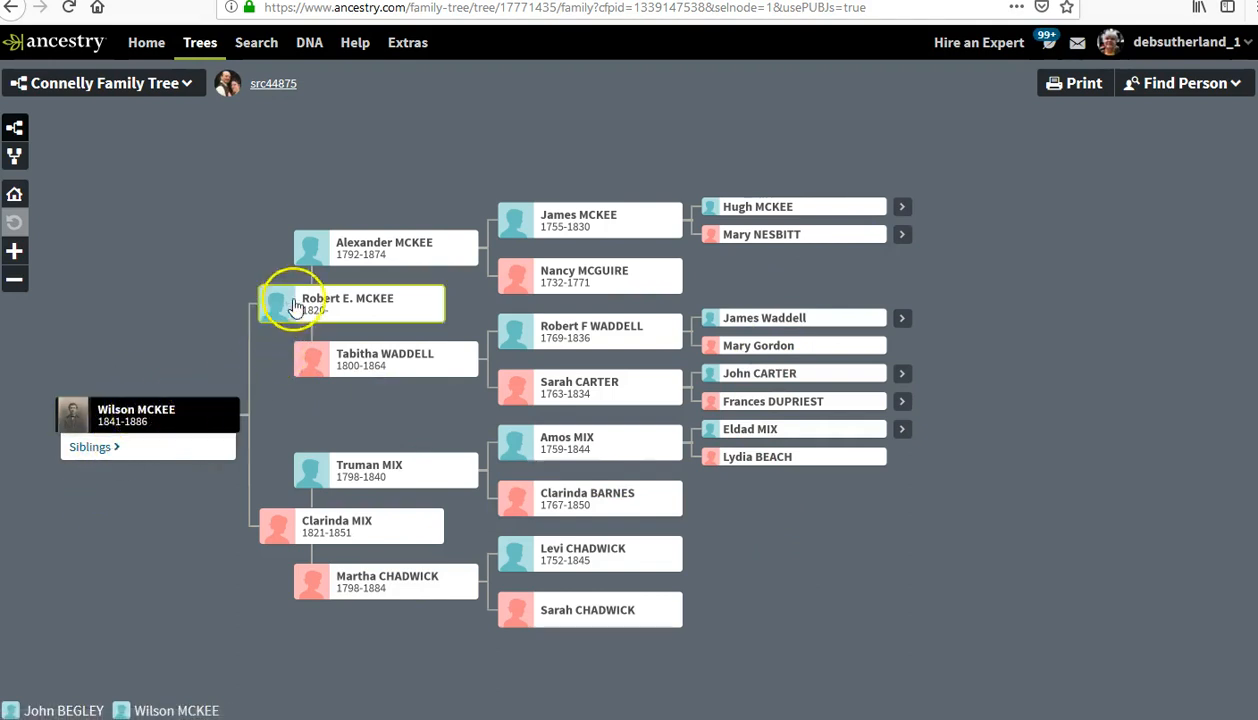
Step: Check the birth and death details of the ancestor's father and paternal grandfather, and open the ancestor's own profile in this tree
{"action": "left_click", "coordinate": [352, 309]}
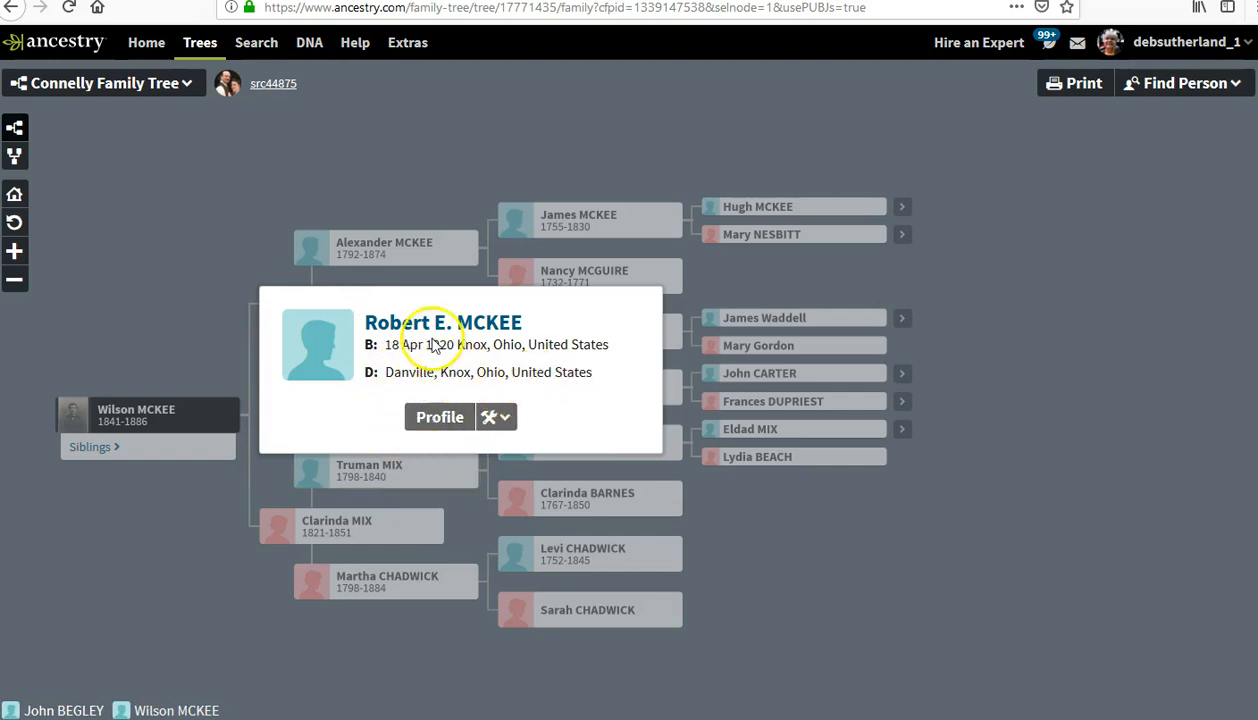
{"action": "left_click", "coordinate": [219, 202]}
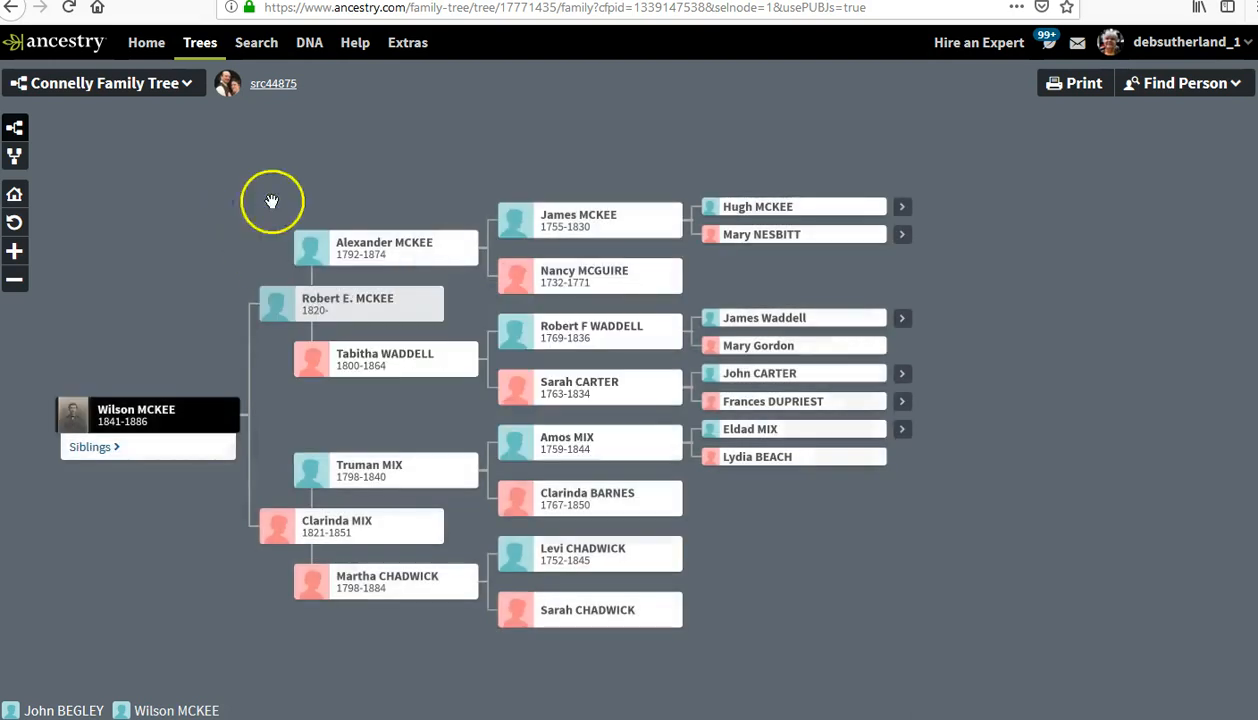
{"action": "left_click", "coordinate": [395, 247]}
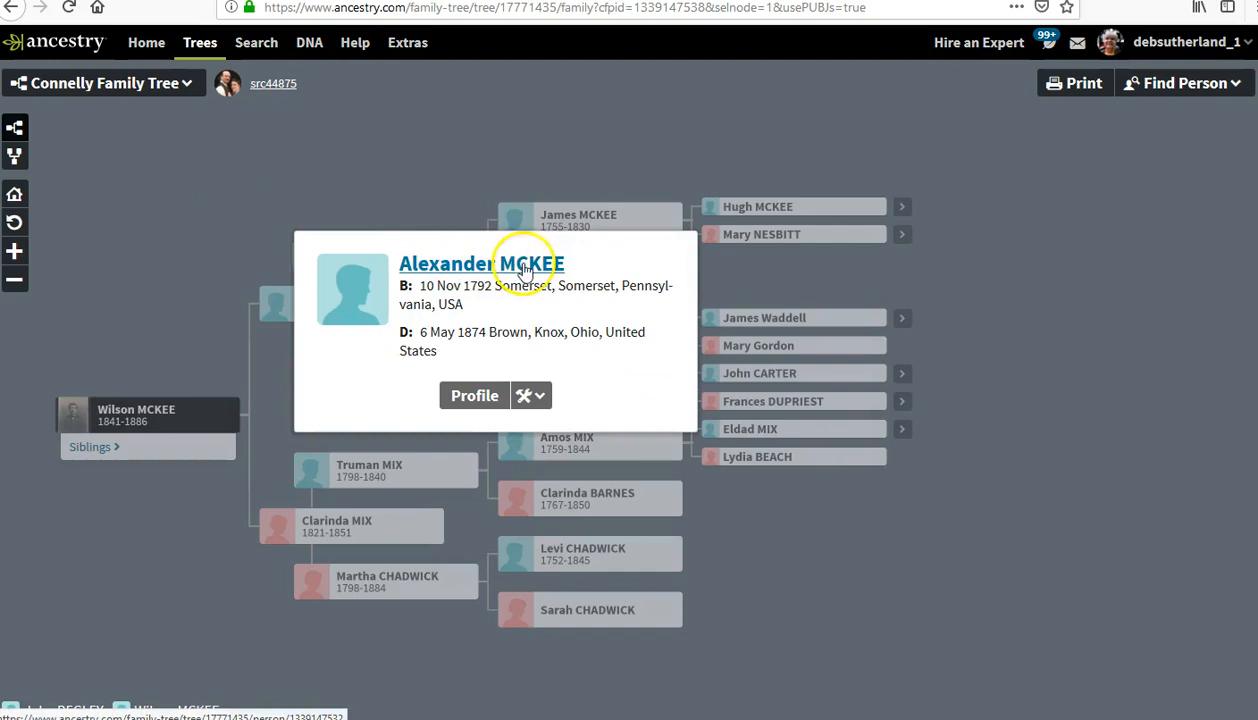
{"action": "left_click", "coordinate": [1113, 351]}
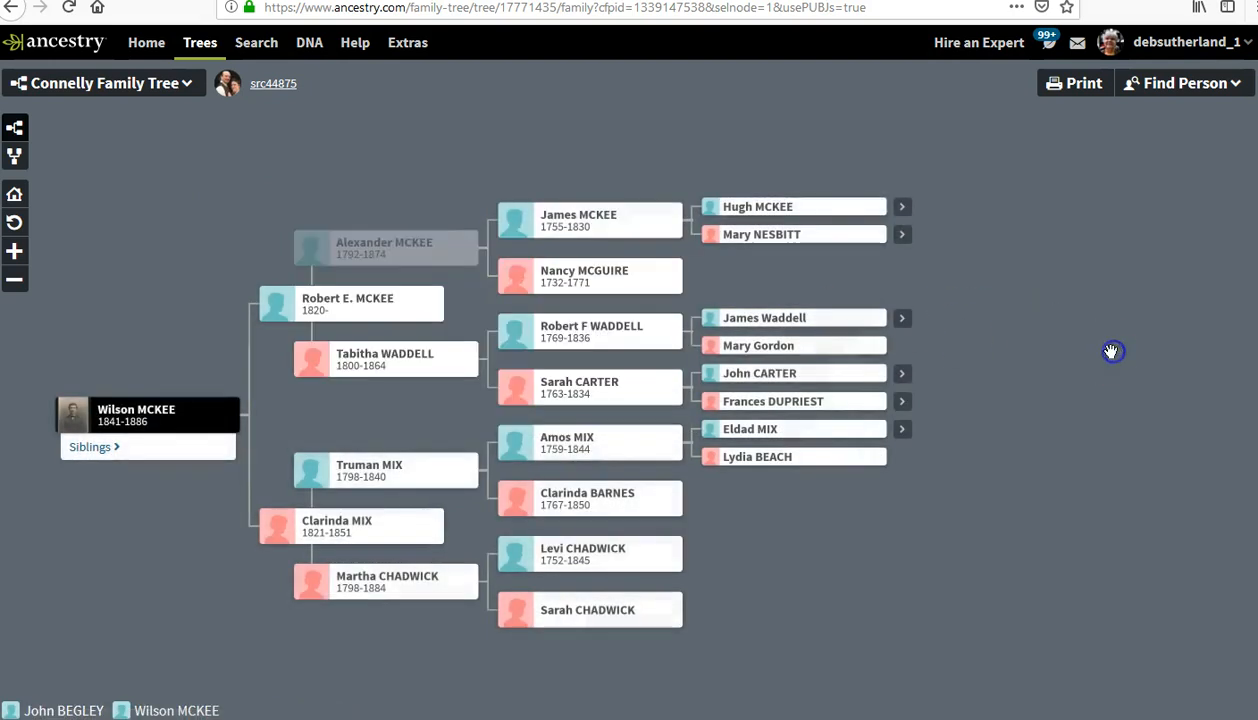
{"action": "left_click", "coordinate": [122, 413]}
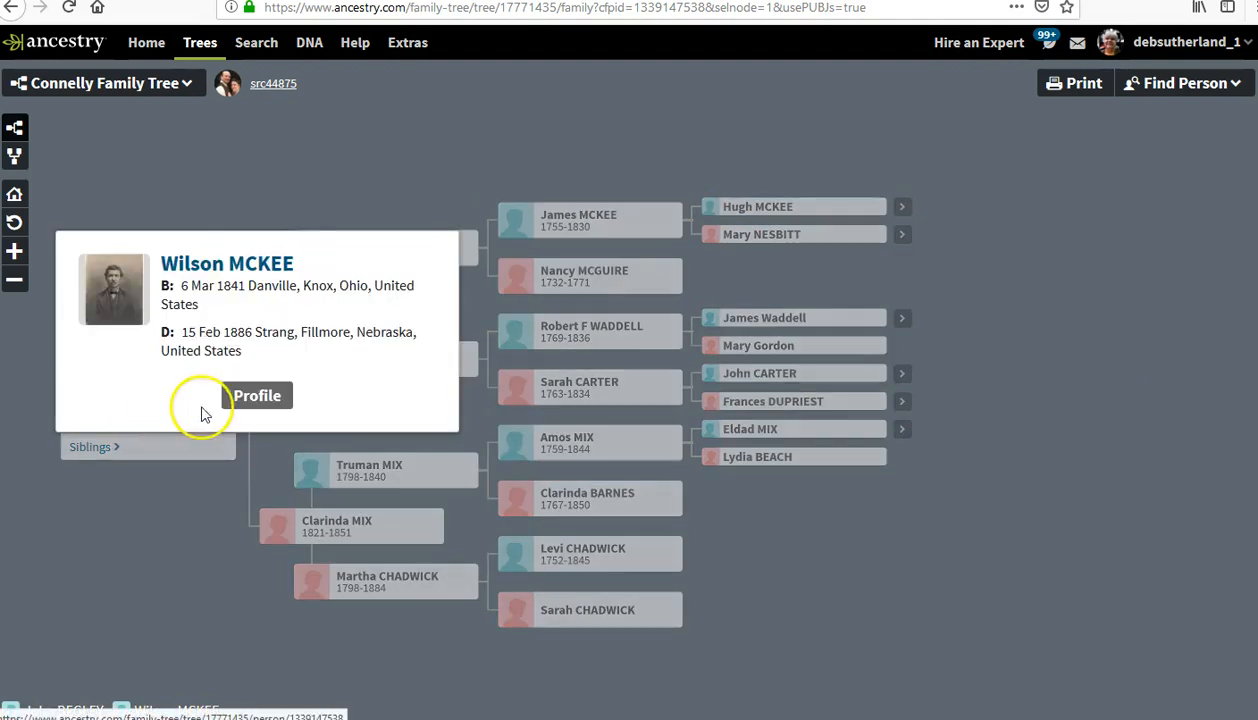
{"action": "left_click", "coordinate": [254, 400]}
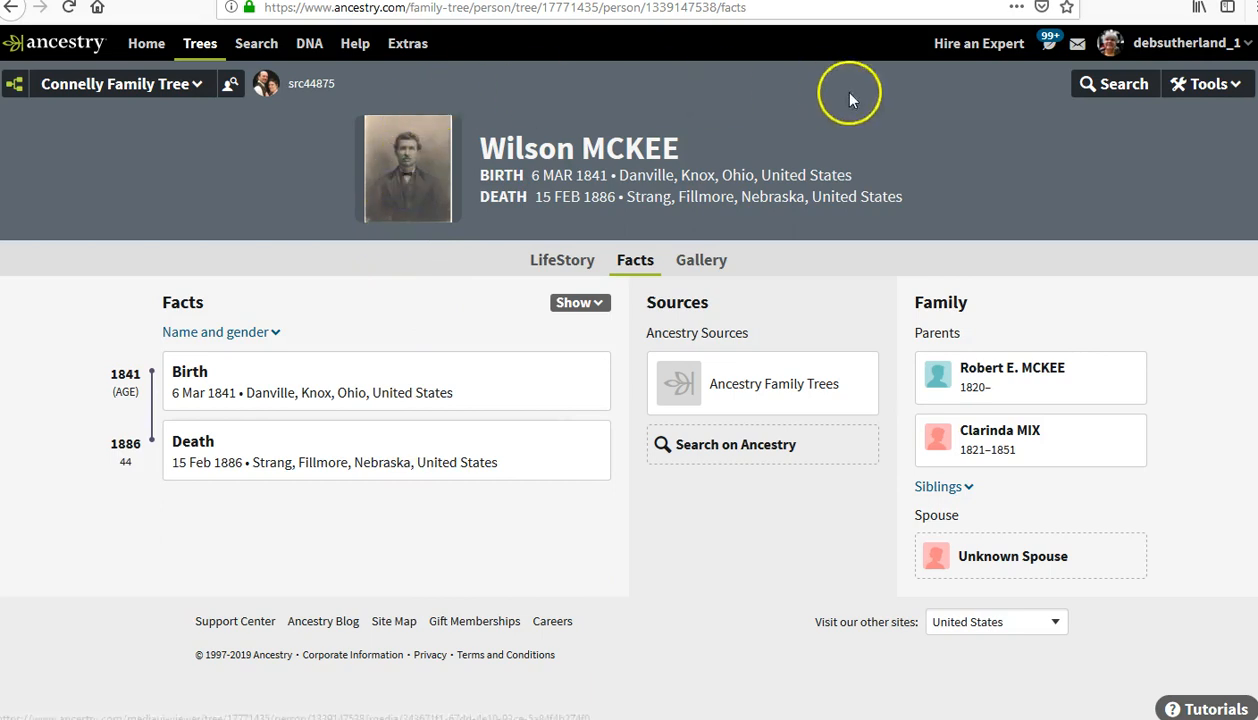
Step: Leave the ancestor's profile and open the overview page of the own DNA results
{"action": "left_click", "coordinate": [200, 48]}
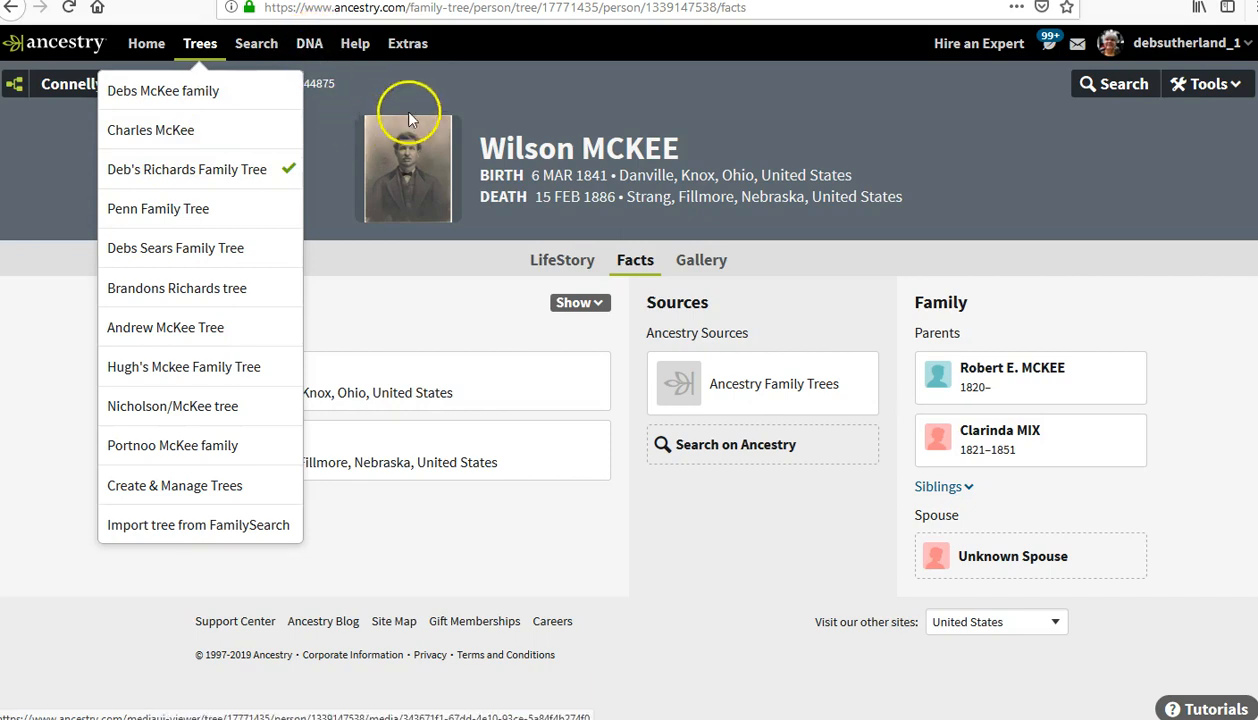
{"action": "left_click", "coordinate": [584, 94]}
{"action": "left_click", "coordinate": [312, 45]}
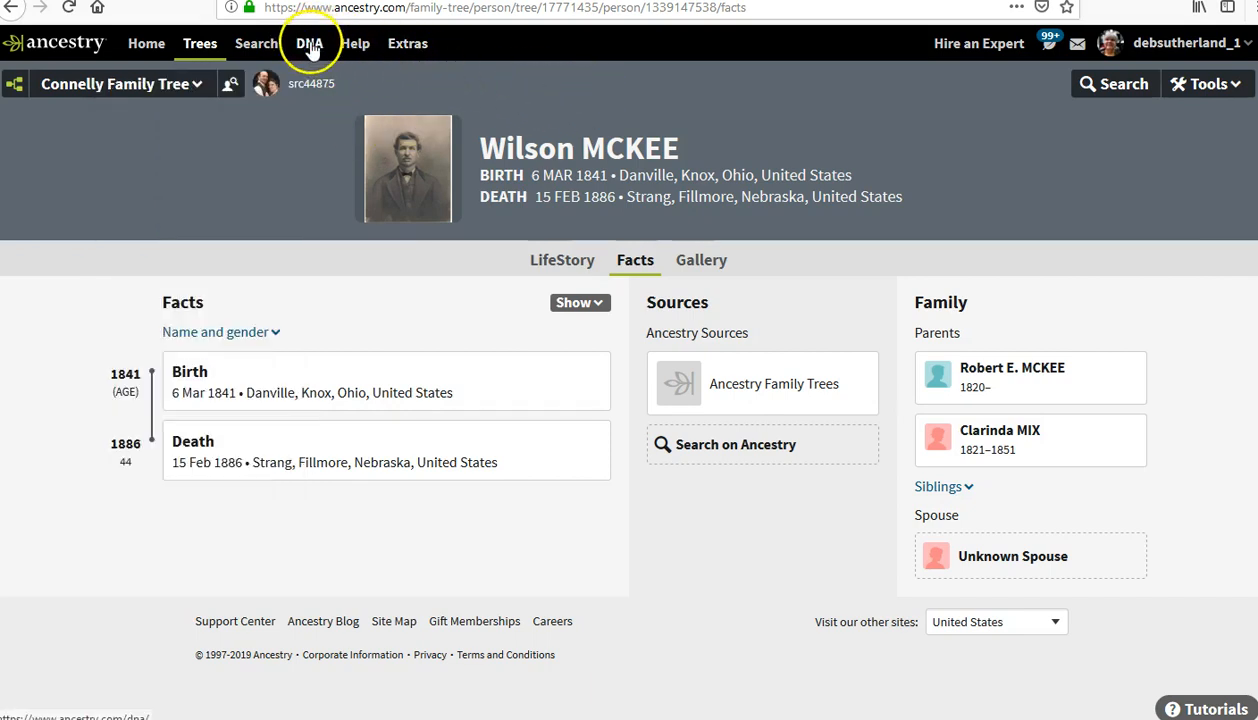
{"action": "left_click", "coordinate": [312, 48]}
{"action": "left_click", "coordinate": [308, 92]}
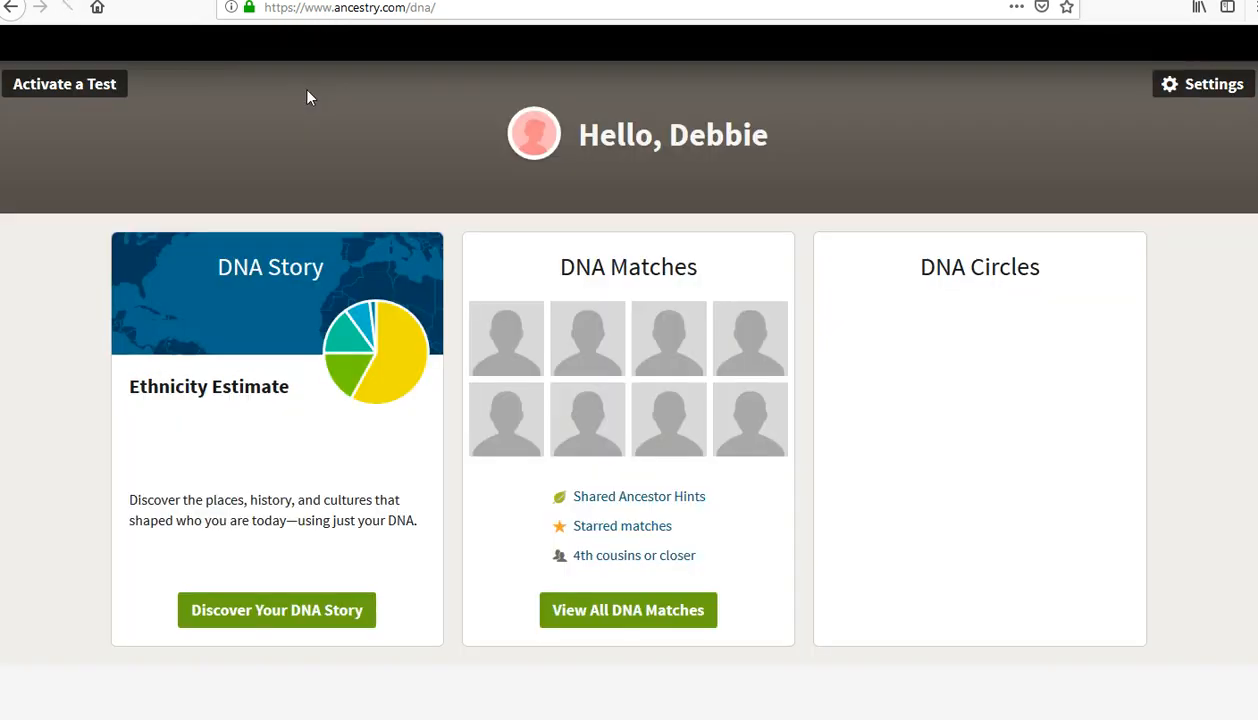
{"action": "left_click", "coordinate": [933, 385]}
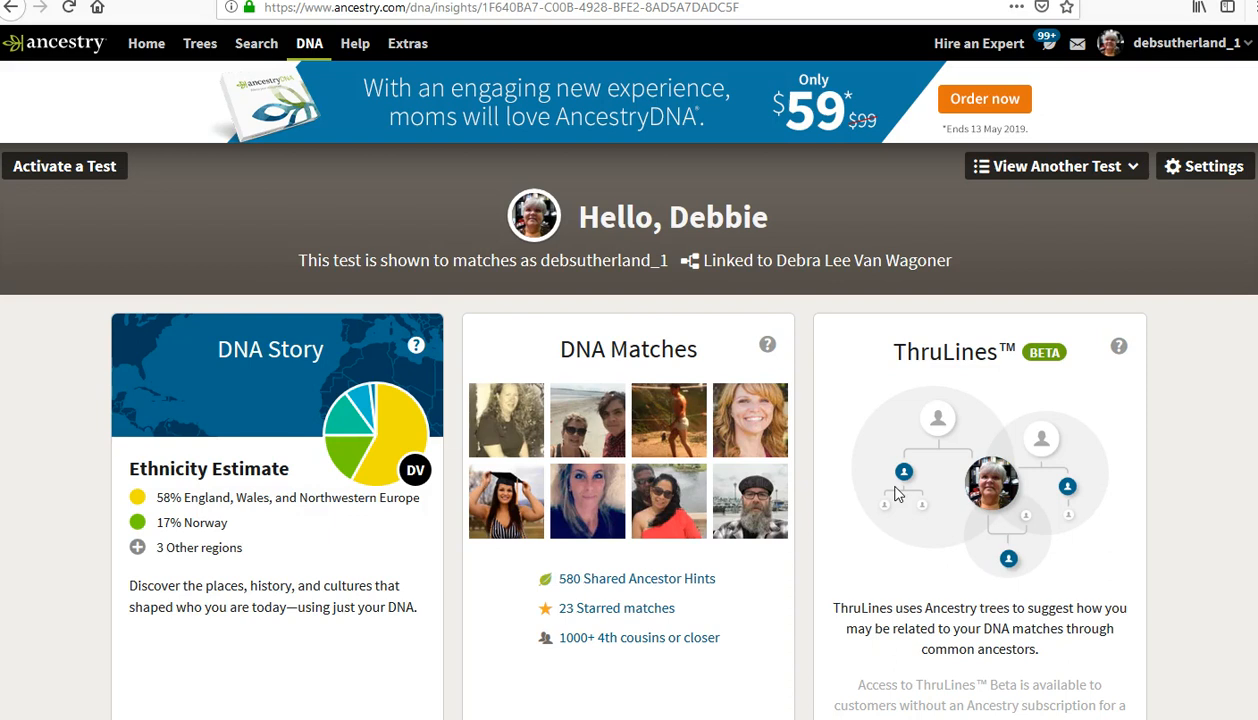
Step: Examine the ethnicity estimate in the DNA Story, highlighting the New York Settlers community and viewing all regions on the map
{"action": "left_click", "coordinate": [255, 476]}
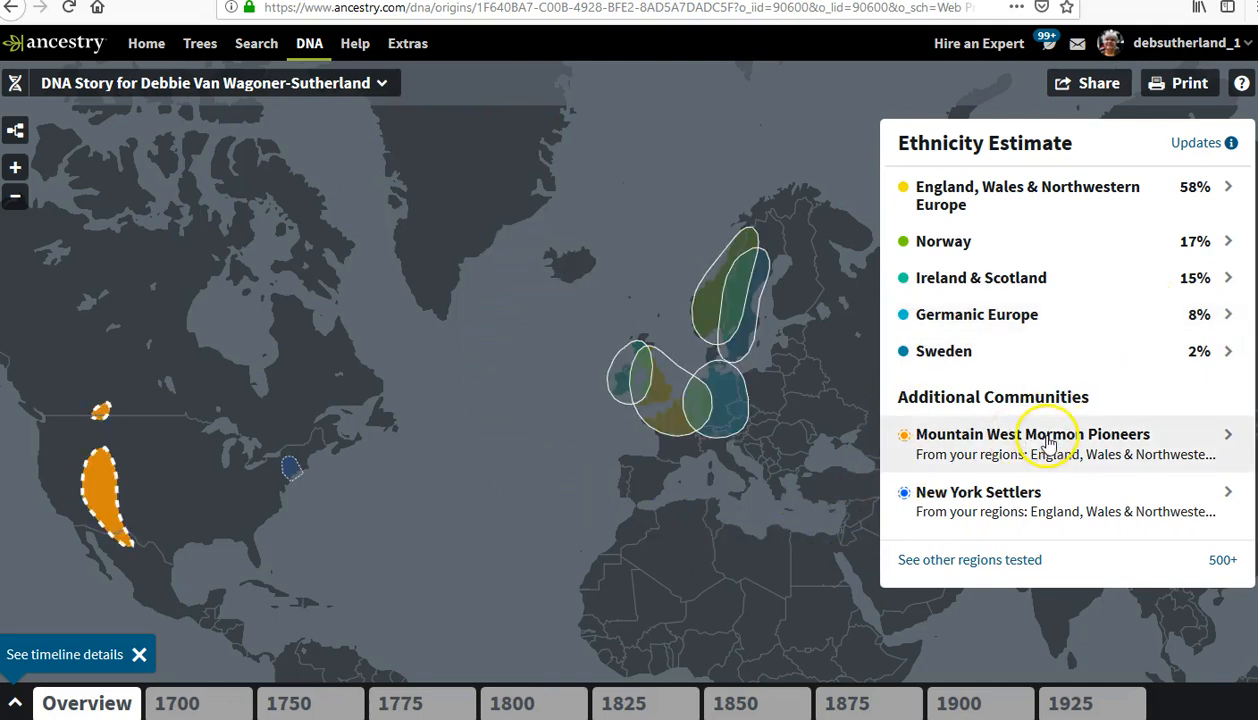
{"action": "left_click", "coordinate": [966, 502]}
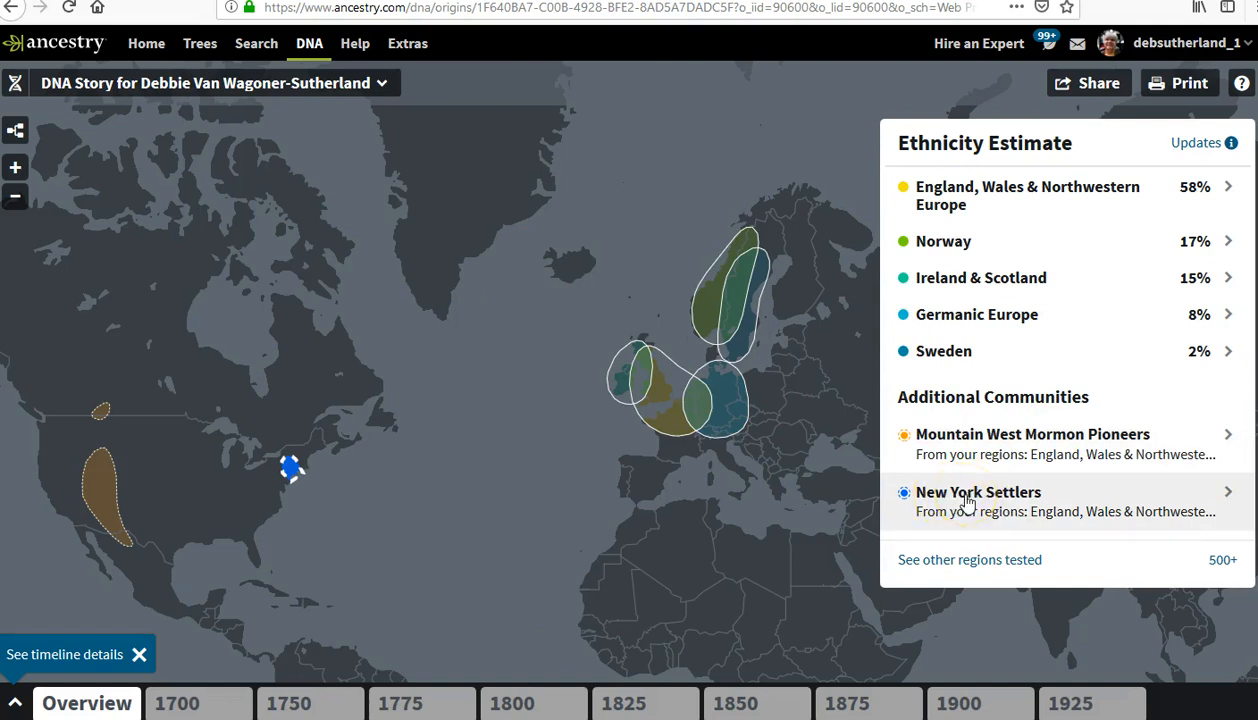
{"action": "scroll", "coordinate": [1090, 503], "scroll_direction": "down", "scroll_amount": 2}
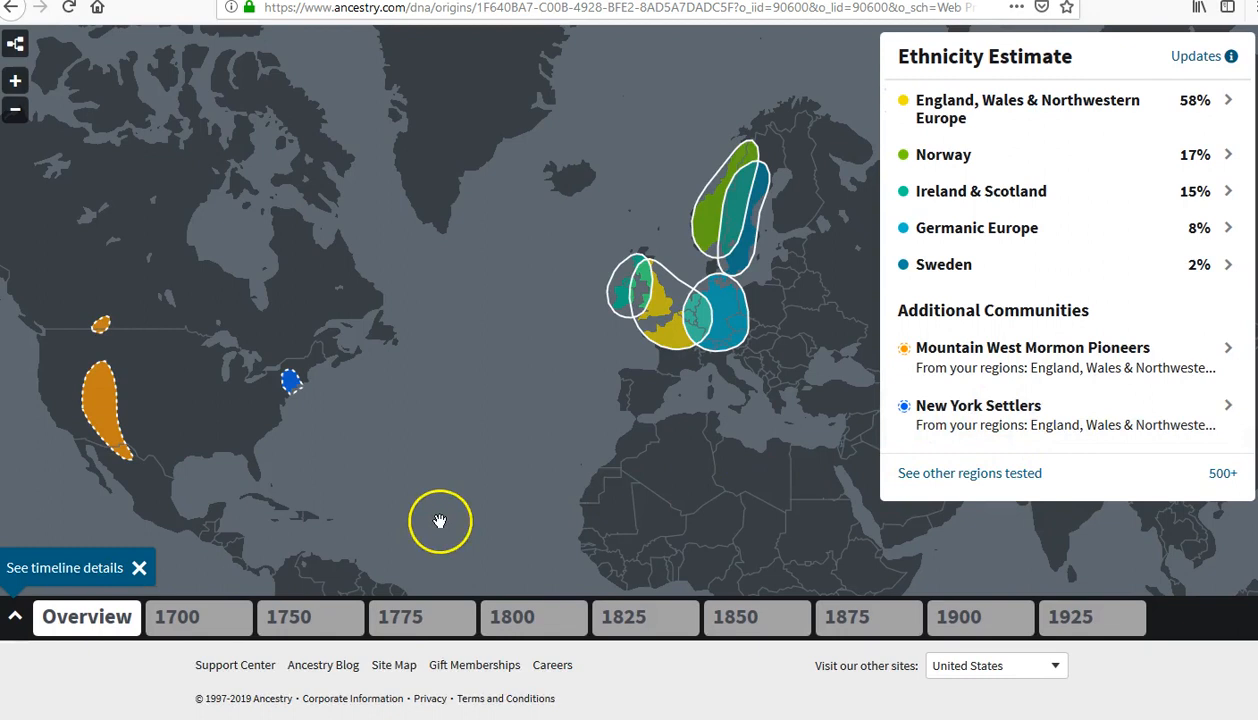
{"action": "scroll", "coordinate": [576, 388], "scroll_direction": "up", "scroll_amount": 1}
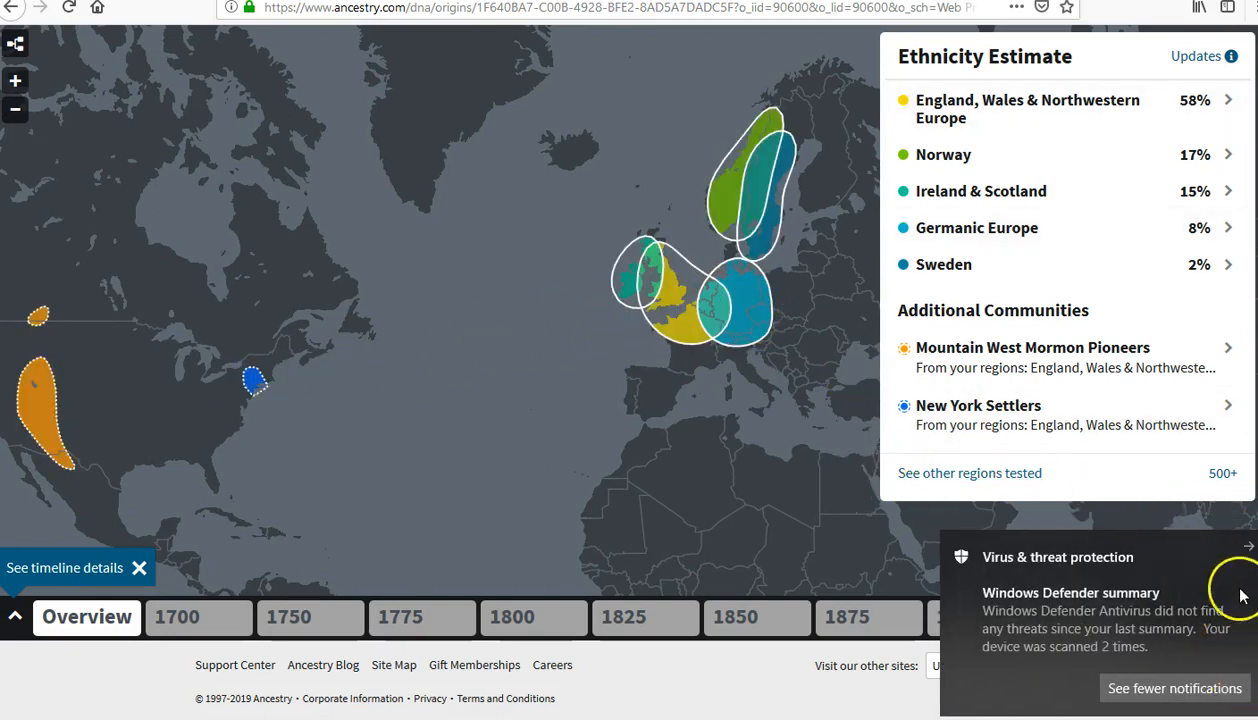
{"action": "left_click", "coordinate": [1250, 548]}
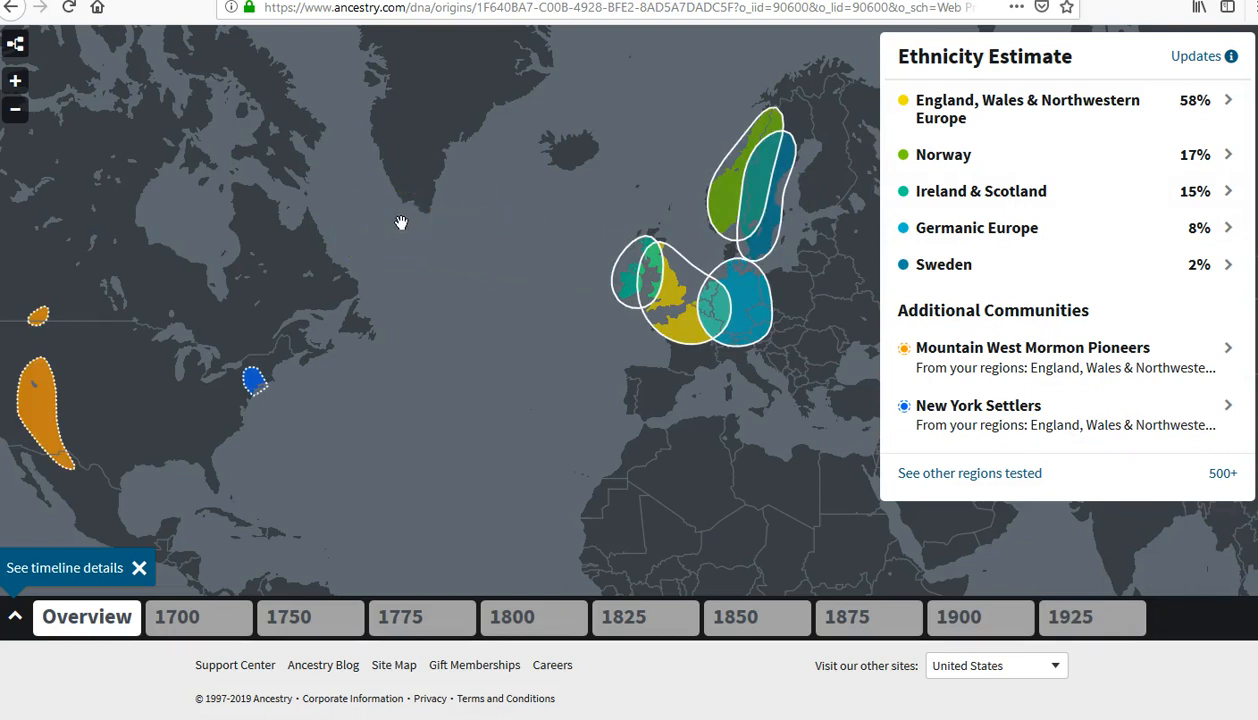
{"action": "scroll", "coordinate": [416, 332], "scroll_direction": "down", "scroll_amount": 3}
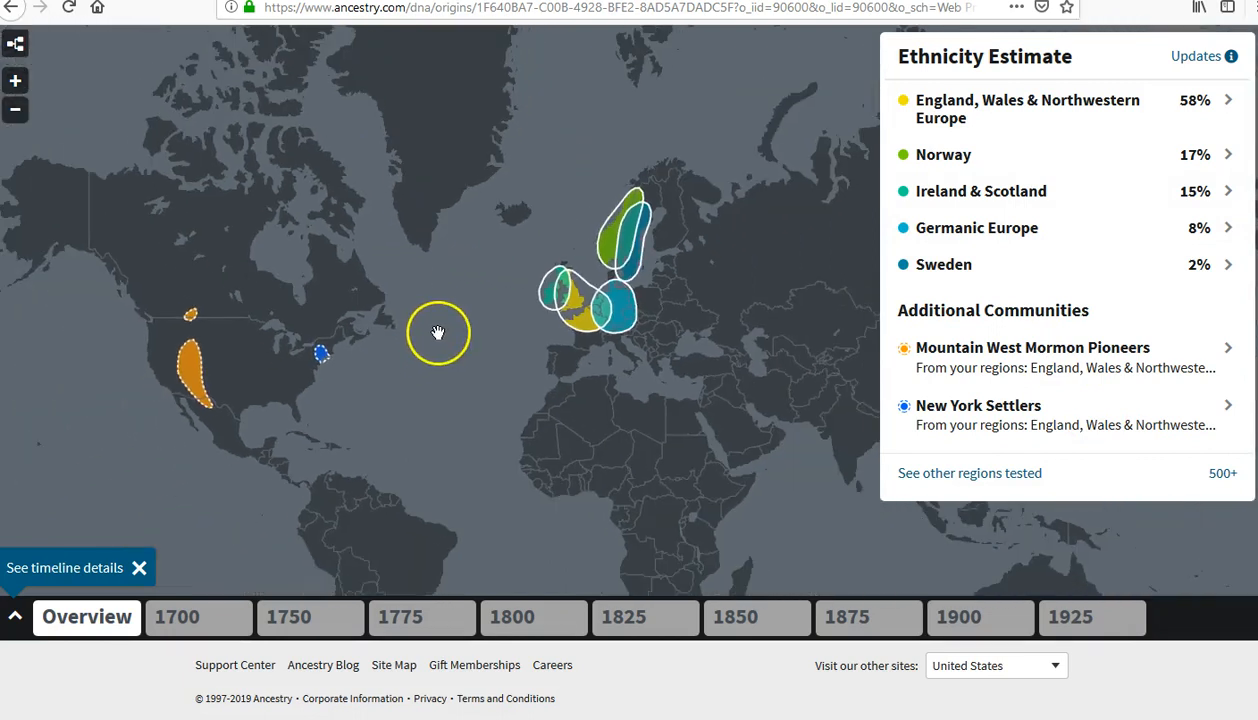
Step: Return to the DNA overview, look over the DNA Matches and ThruLines sections, and open ThruLines
{"action": "left_click", "coordinate": [12, 9]}
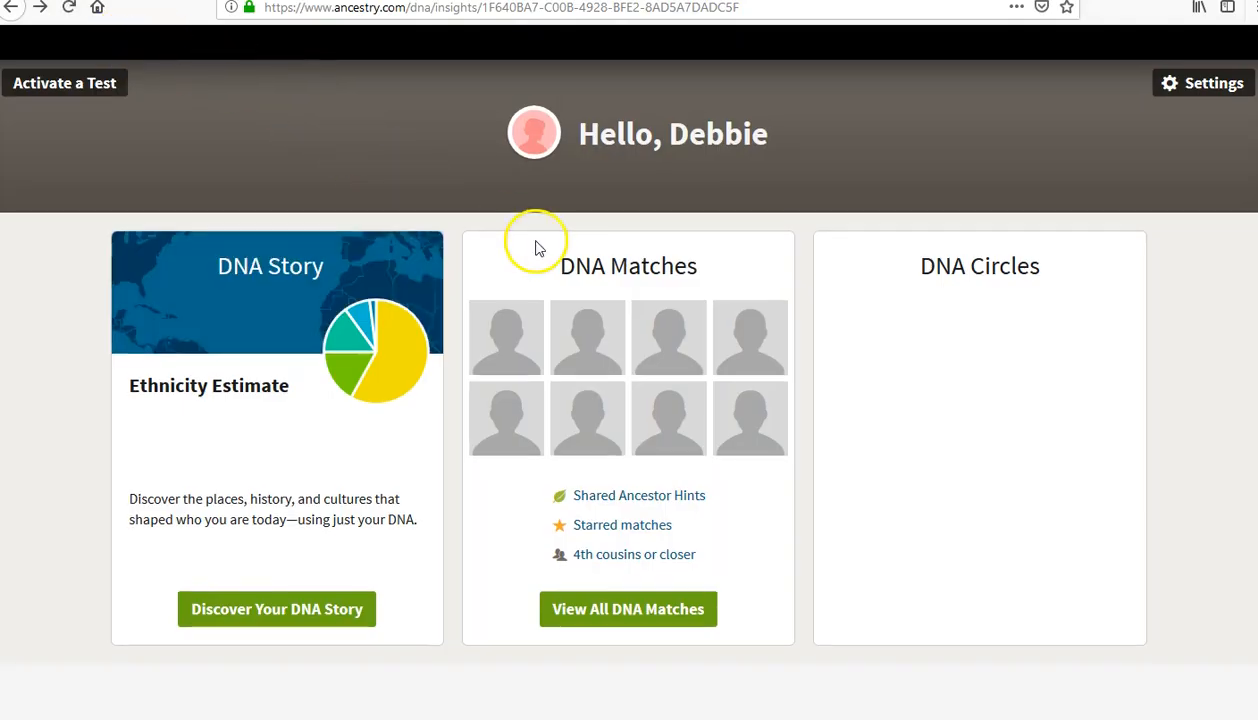
{"action": "scroll", "coordinate": [600, 420], "scroll_direction": "down", "scroll_amount": 2}
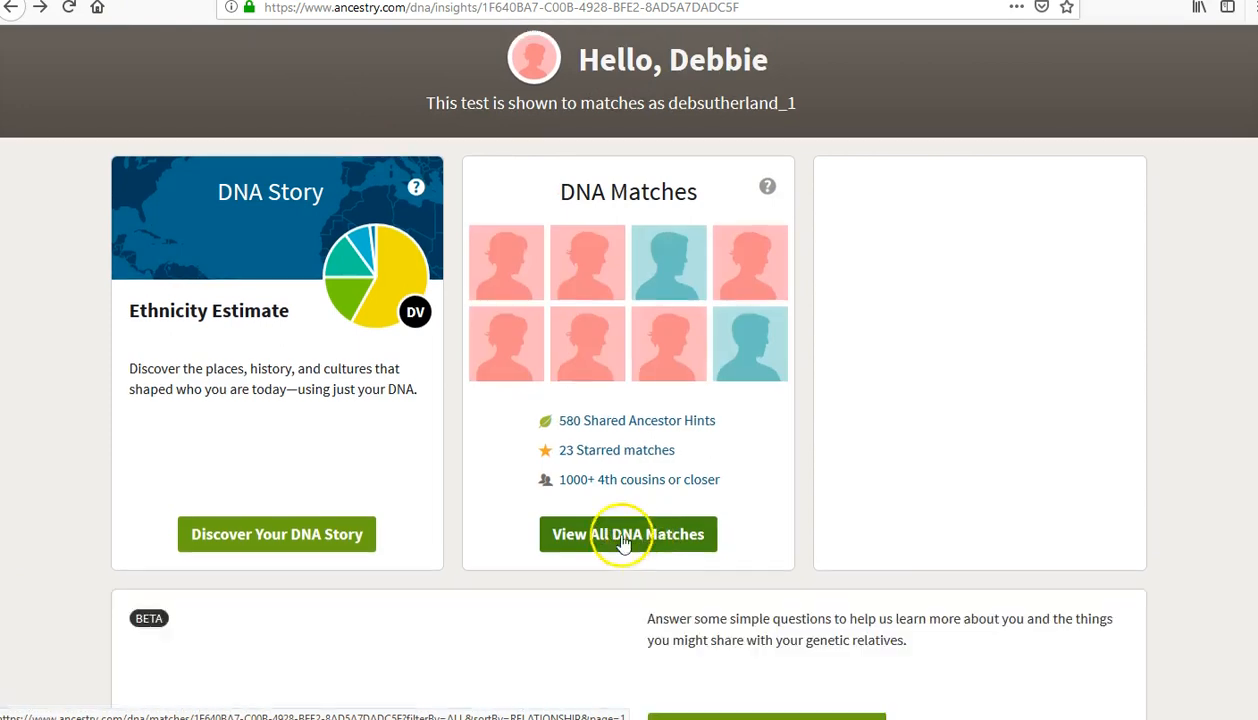
{"action": "scroll", "coordinate": [707, 512], "scroll_direction": "down", "scroll_amount": 3}
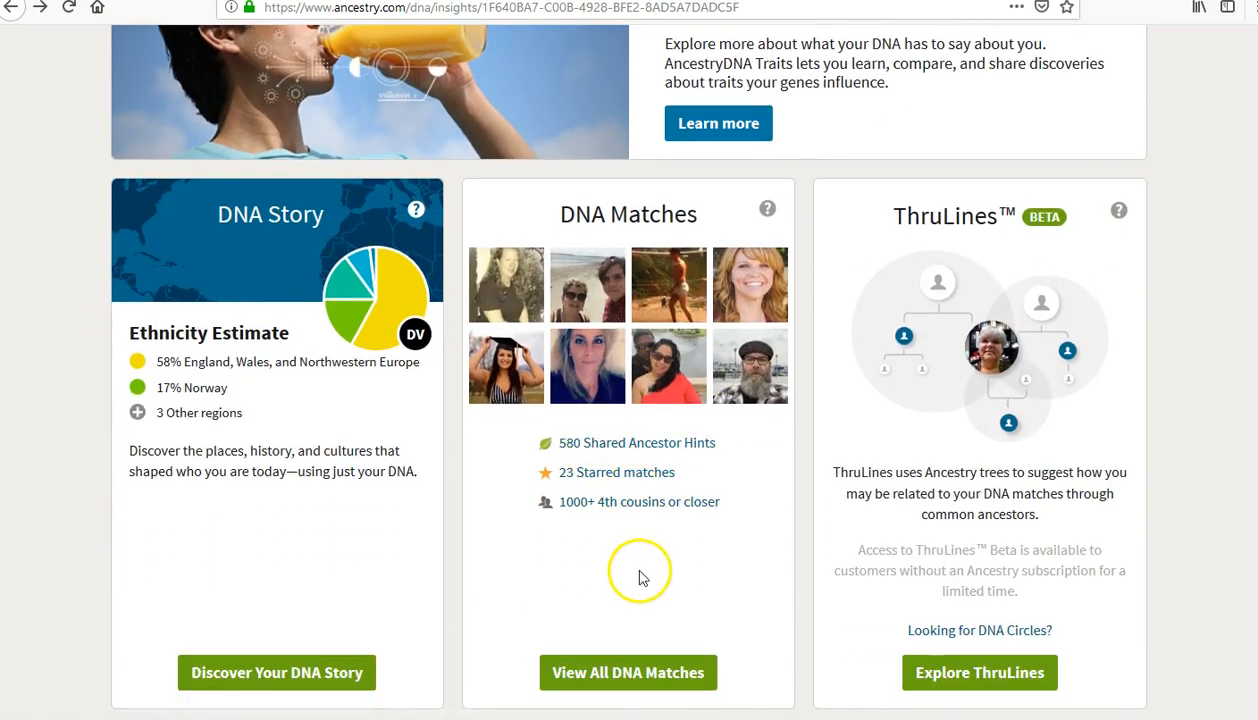
{"action": "scroll", "coordinate": [640, 576], "scroll_direction": "down", "scroll_amount": 1}
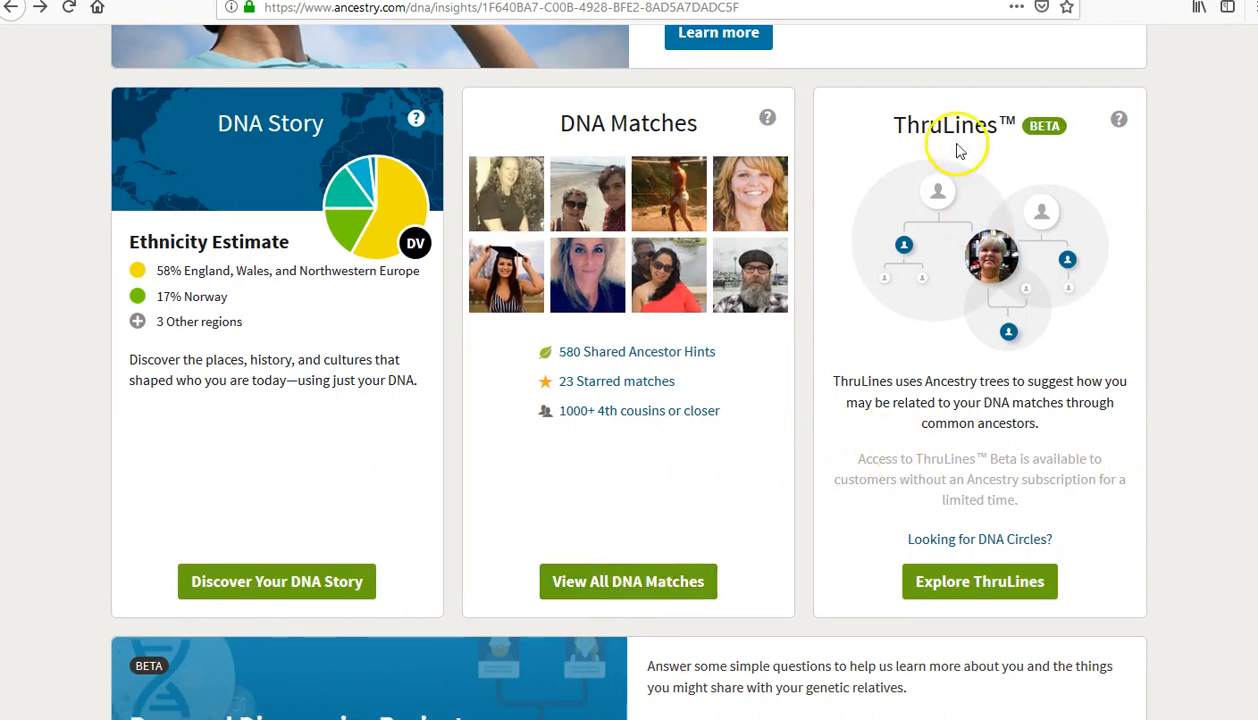
{"action": "left_click", "coordinate": [966, 586]}
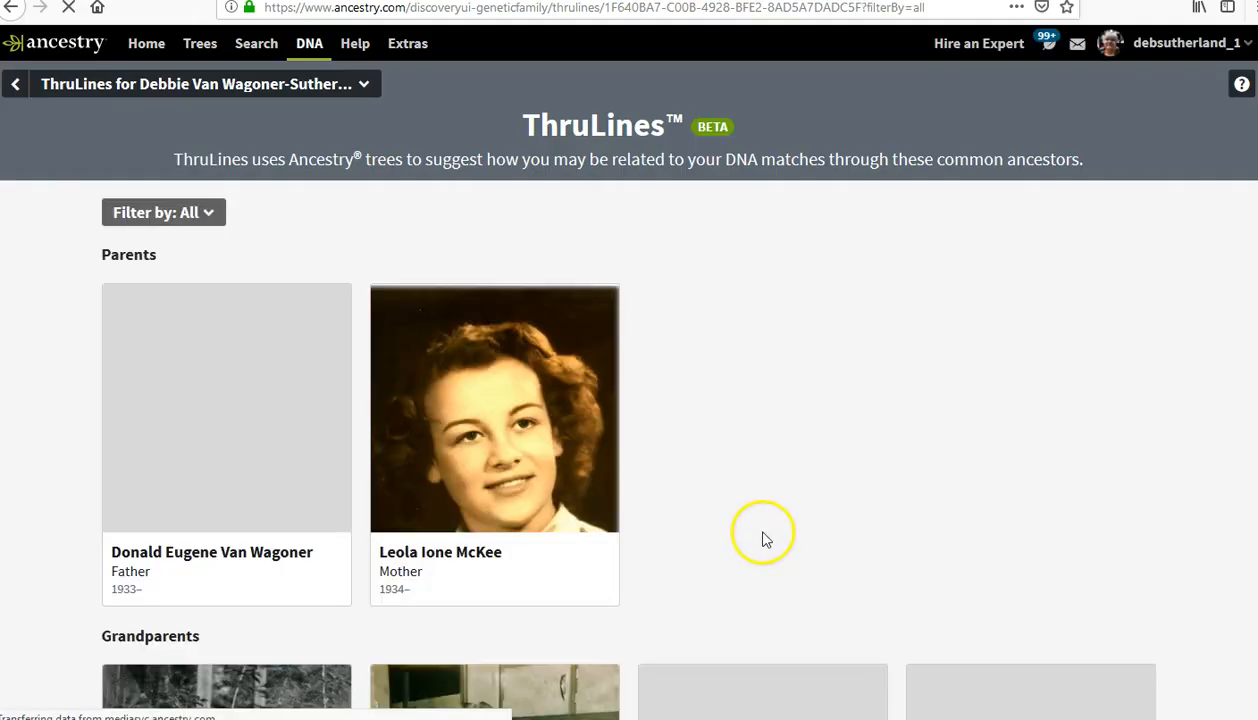
Step: Browse the ThruLines ancestors down to the 2nd great-grandparents and open the ThruLines of the McKee 2nd great-grandfather born in 1841
{"action": "scroll", "coordinate": [763, 493], "scroll_direction": "down", "scroll_amount": 5}
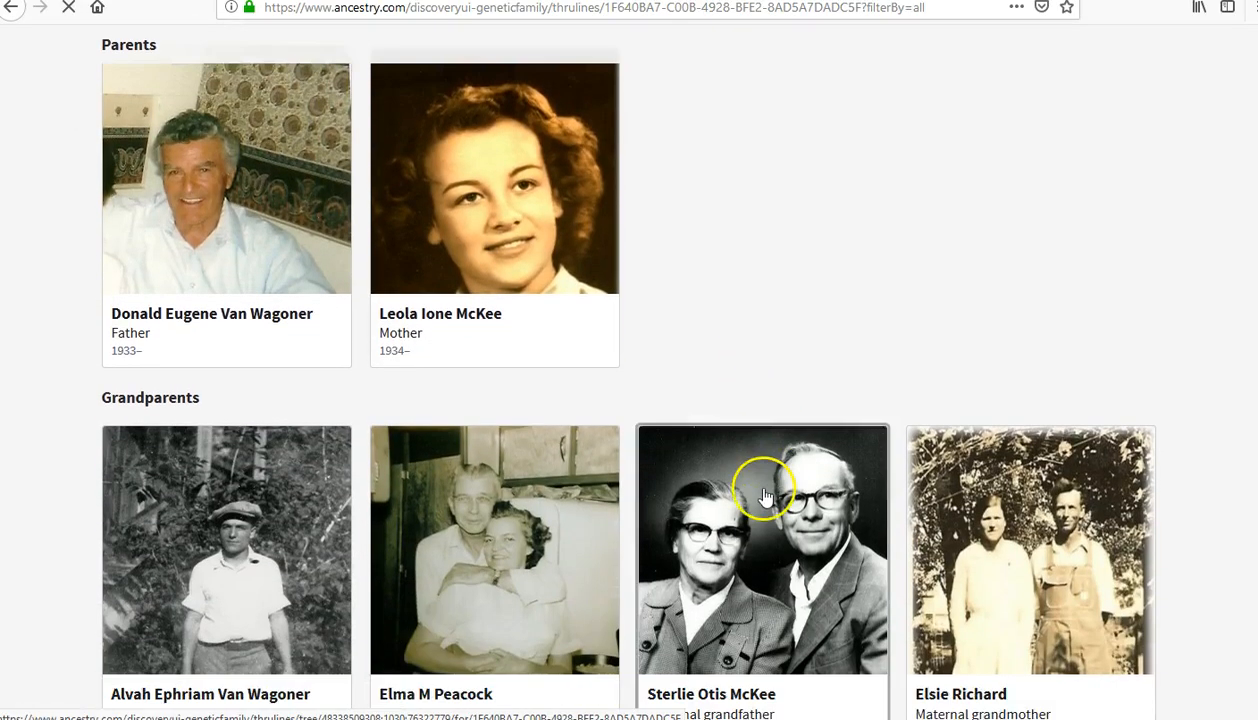
{"action": "scroll", "coordinate": [760, 503], "scroll_direction": "down", "scroll_amount": 7}
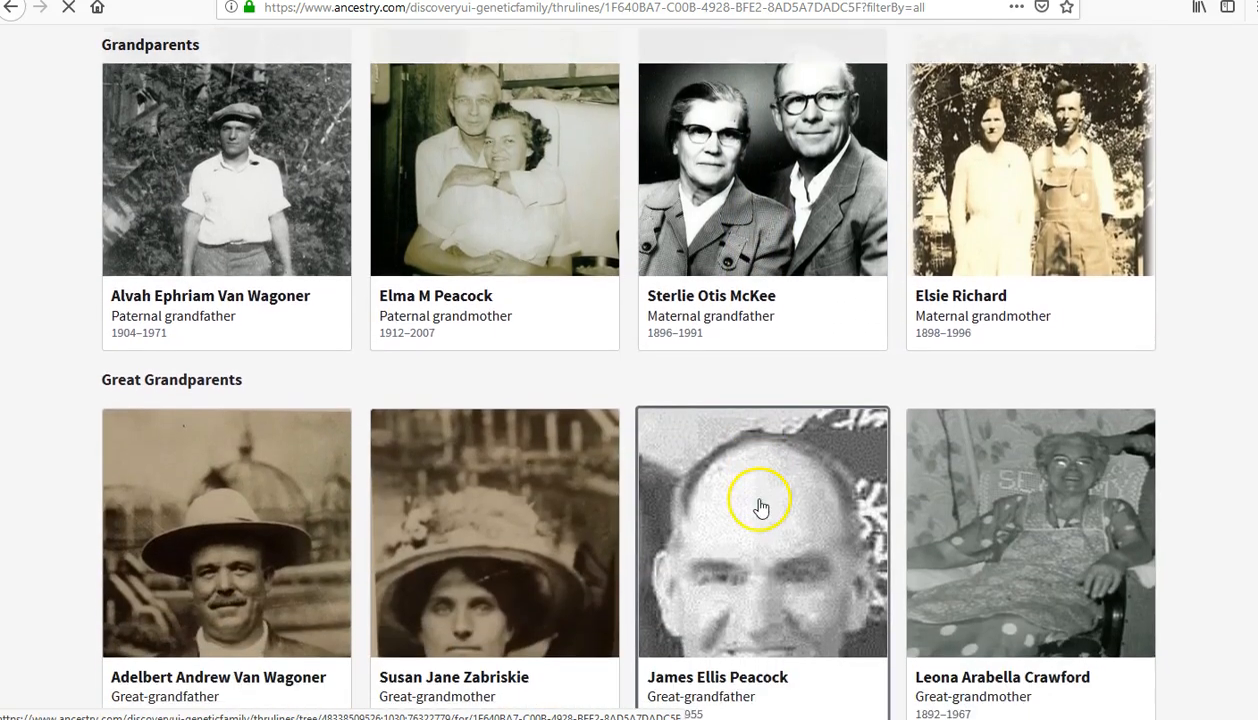
{"action": "scroll", "coordinate": [760, 511], "scroll_direction": "down", "scroll_amount": 8}
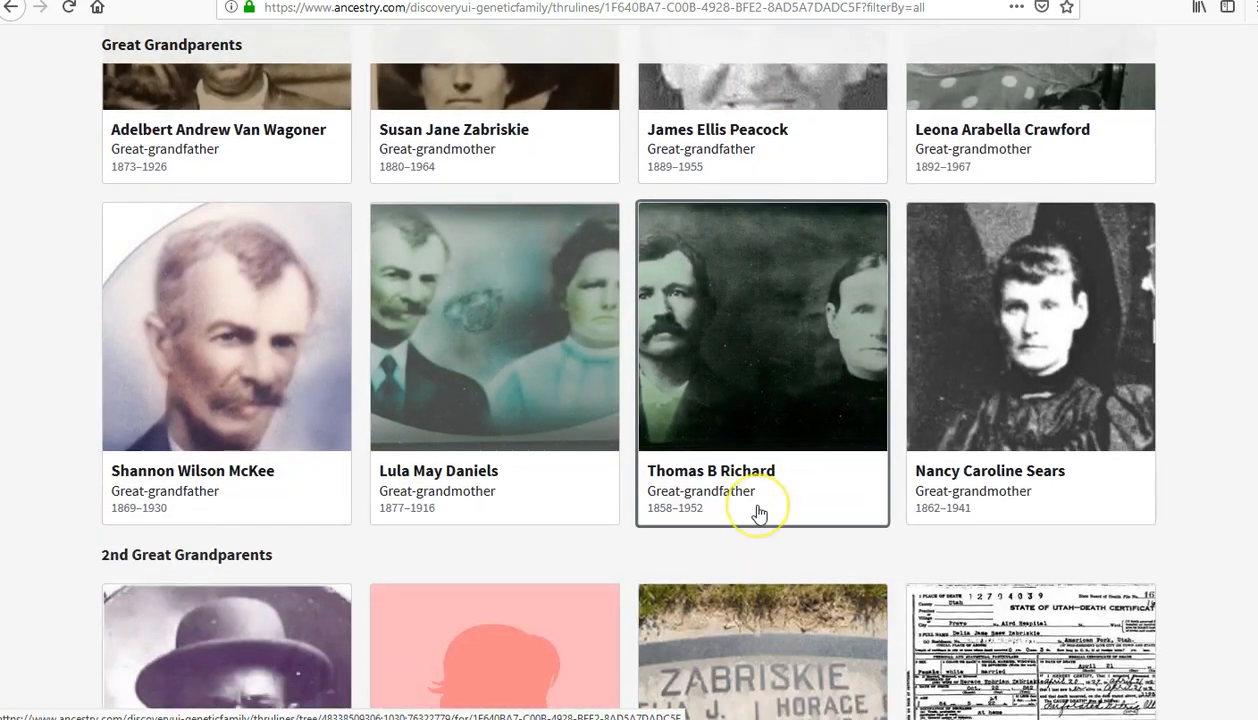
{"action": "scroll", "coordinate": [760, 514], "scroll_direction": "down", "scroll_amount": 6}
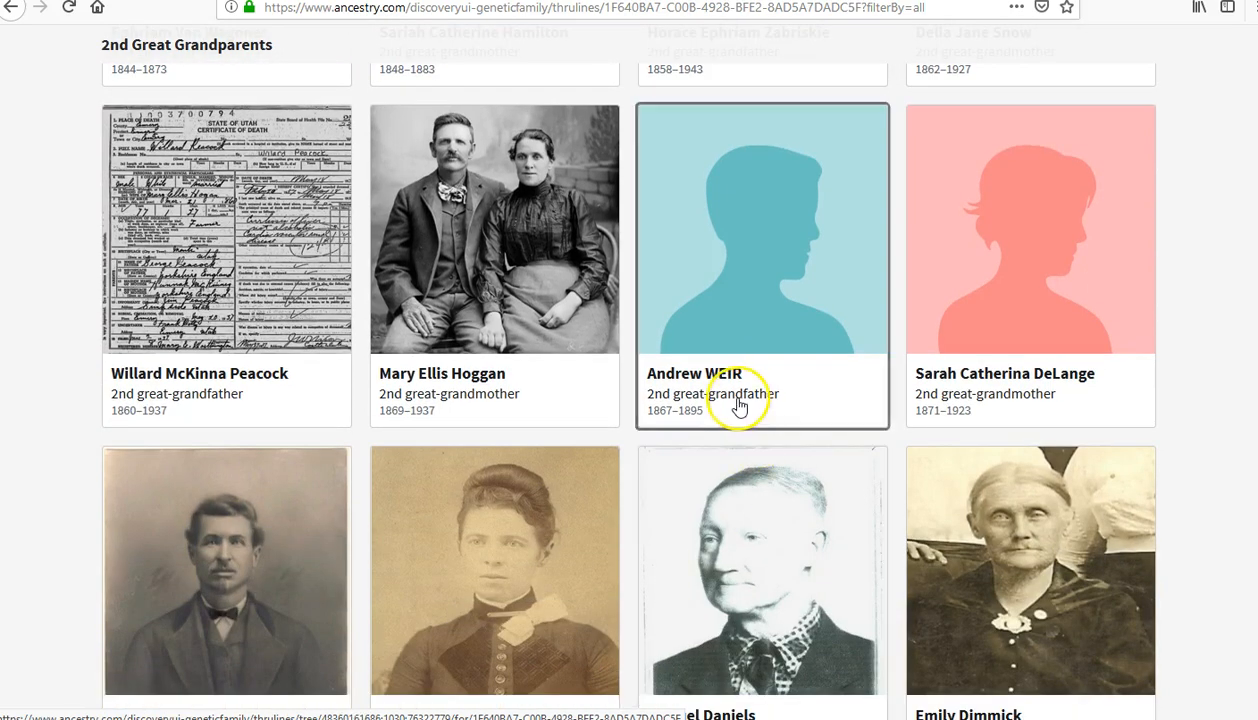
{"action": "scroll", "coordinate": [733, 553], "scroll_direction": "down", "scroll_amount": 2}
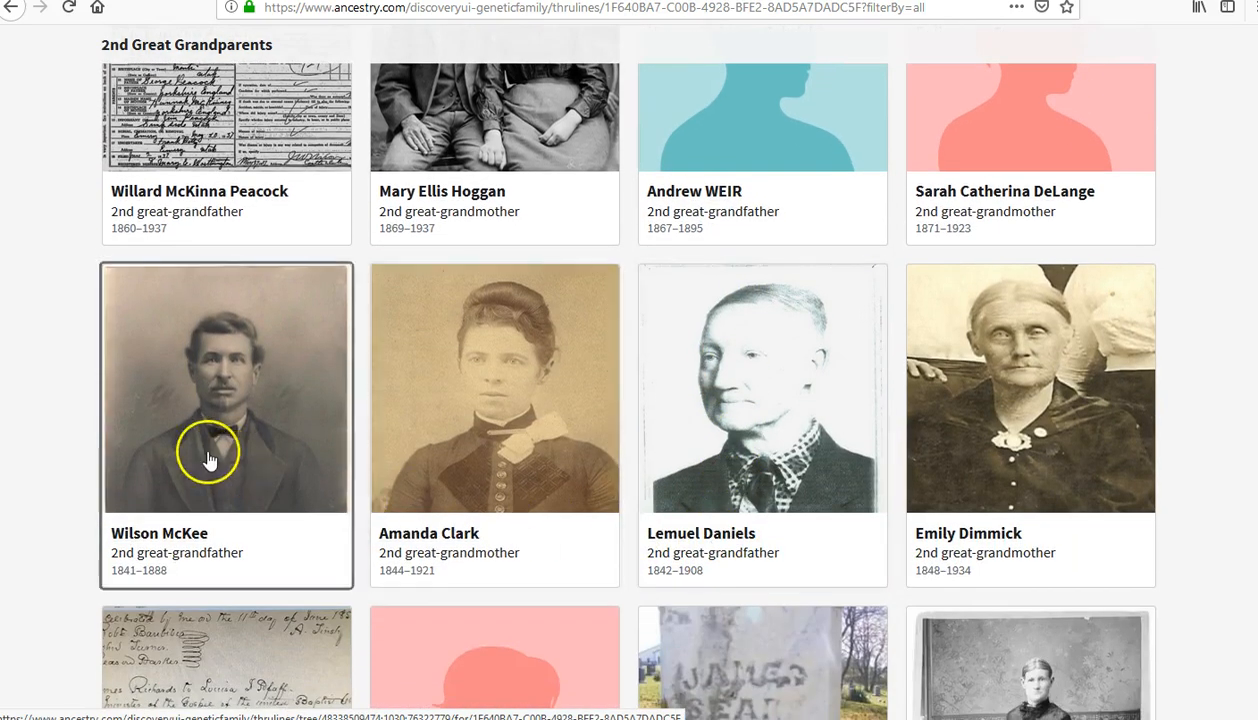
{"action": "left_click", "coordinate": [207, 455]}
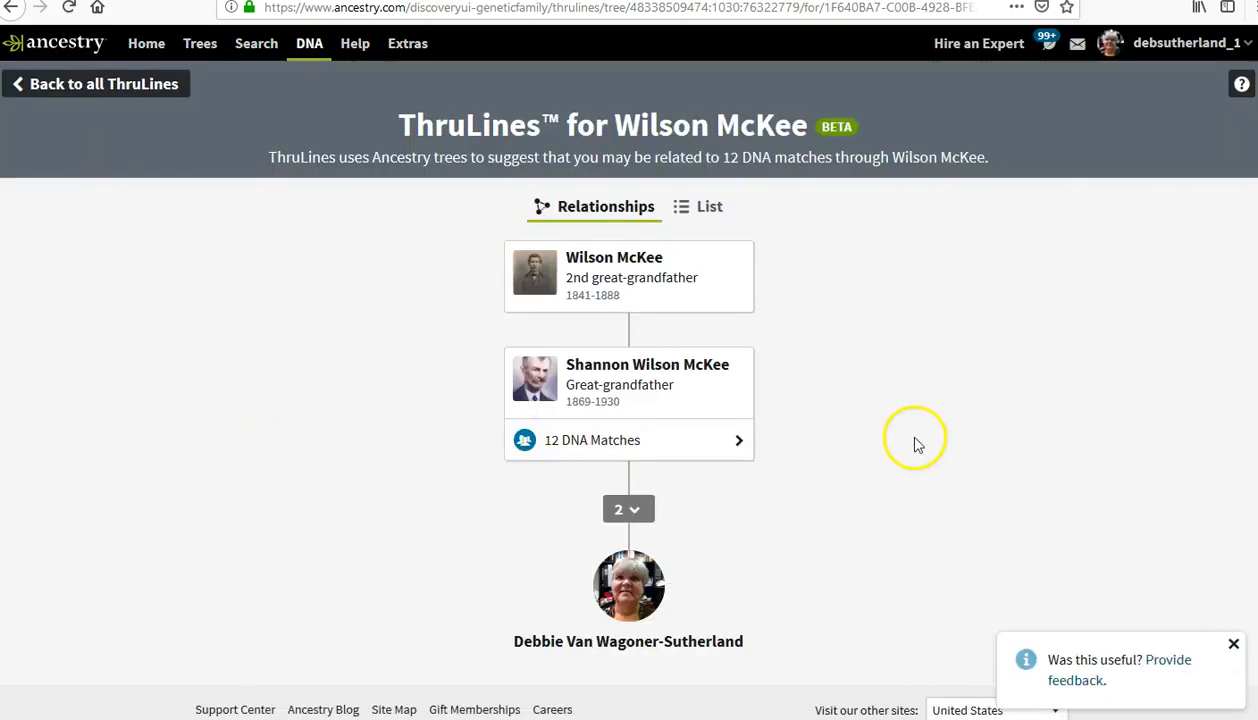
Step: Expand the DNA matches under the McKee great-grandfather and examine the descendant lines through the maternal grandfather and the great-aunt
{"action": "left_click", "coordinate": [738, 445]}
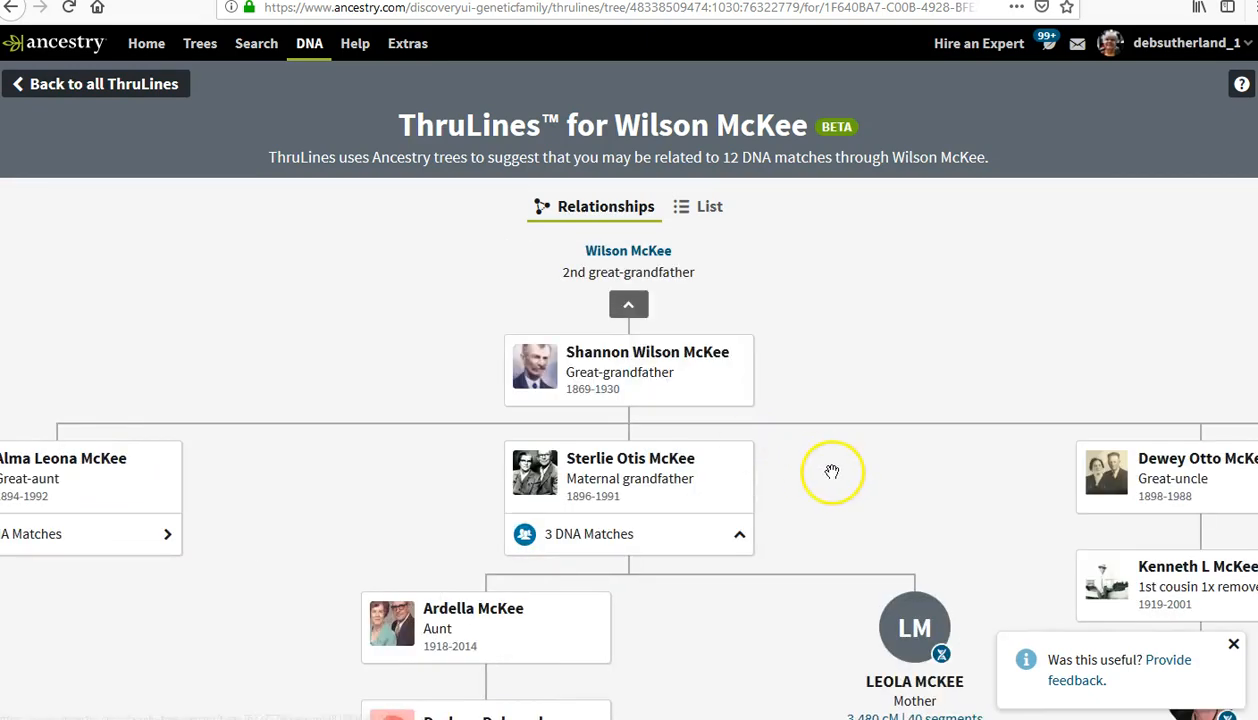
{"action": "scroll", "coordinate": [835, 471], "scroll_direction": "down", "scroll_amount": 5}
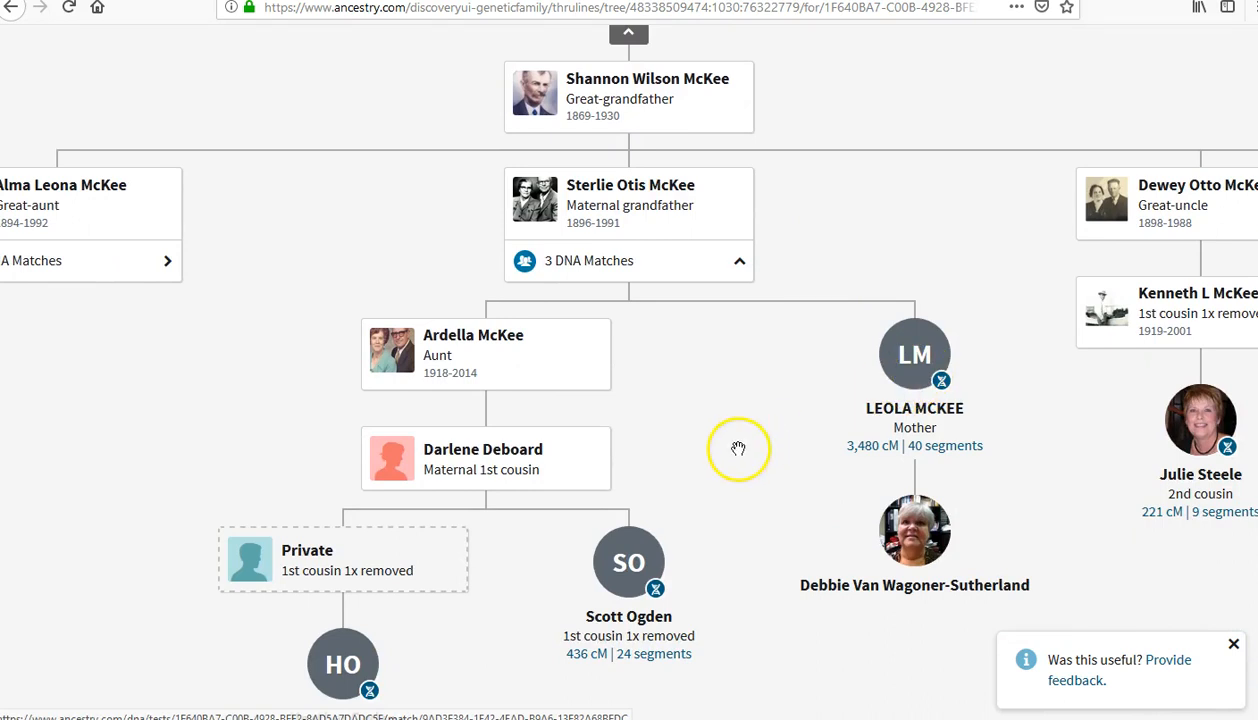
{"action": "scroll", "coordinate": [738, 449], "scroll_direction": "down", "scroll_amount": 2}
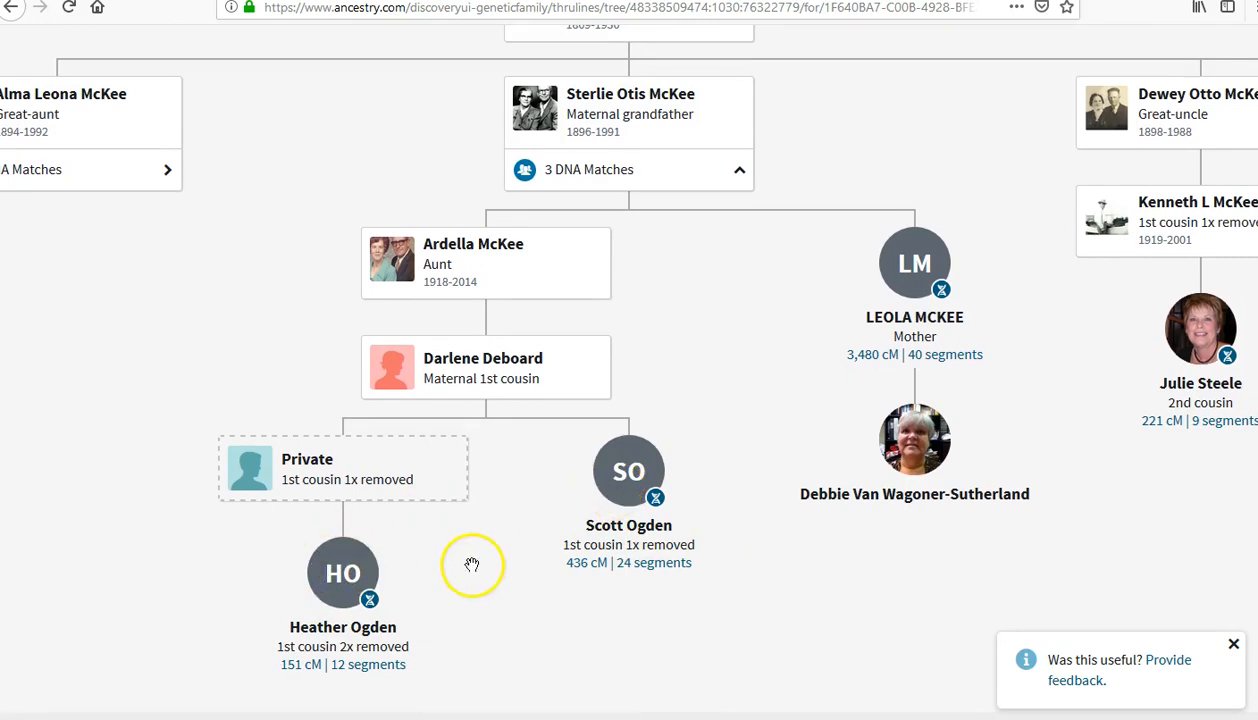
{"action": "scroll", "coordinate": [490, 568], "scroll_direction": "up", "scroll_amount": 2}
{"action": "scroll", "coordinate": [700, 440], "scroll_direction": "up", "scroll_amount": 2}
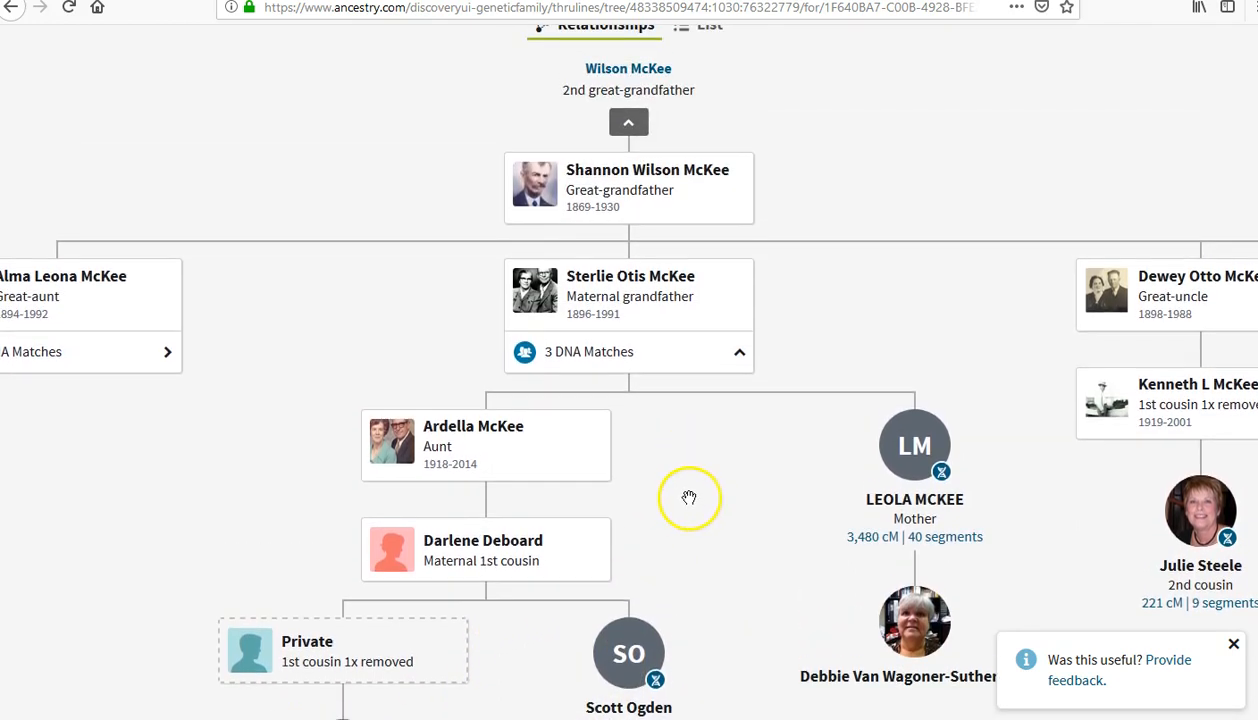
{"action": "left_click_drag", "start_coordinate": [126, 408], "coordinate": [248, 417]}
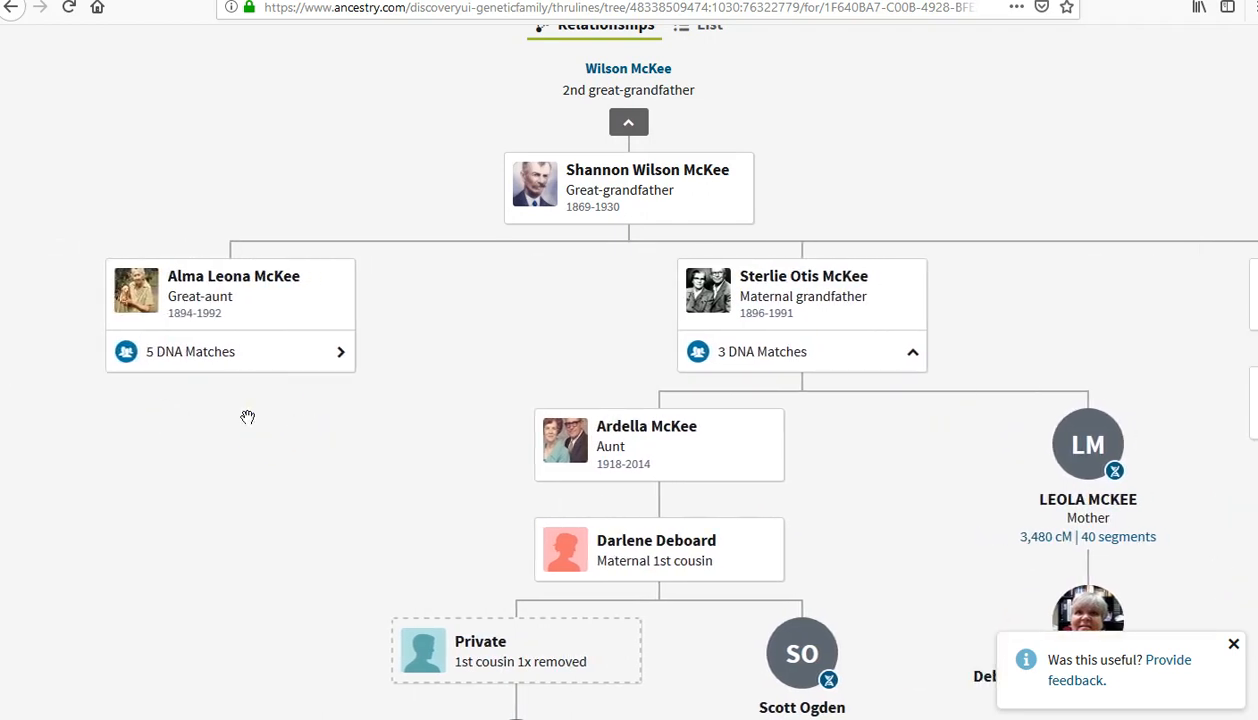
Step: Expand the great-aunt's DNA matches and her daughter's line down to the two second cousins
{"action": "left_click", "coordinate": [338, 355]}
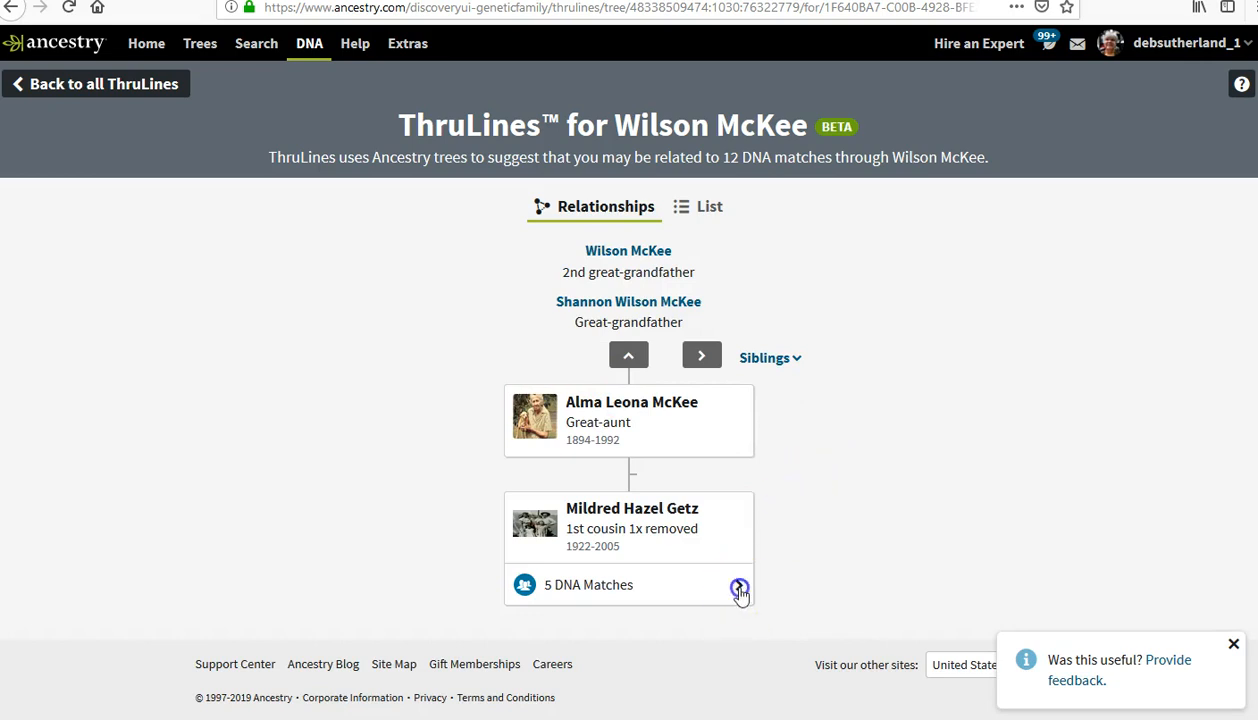
{"action": "left_click", "coordinate": [739, 589]}
{"action": "scroll", "coordinate": [703, 509], "scroll_direction": "down", "scroll_amount": 1}
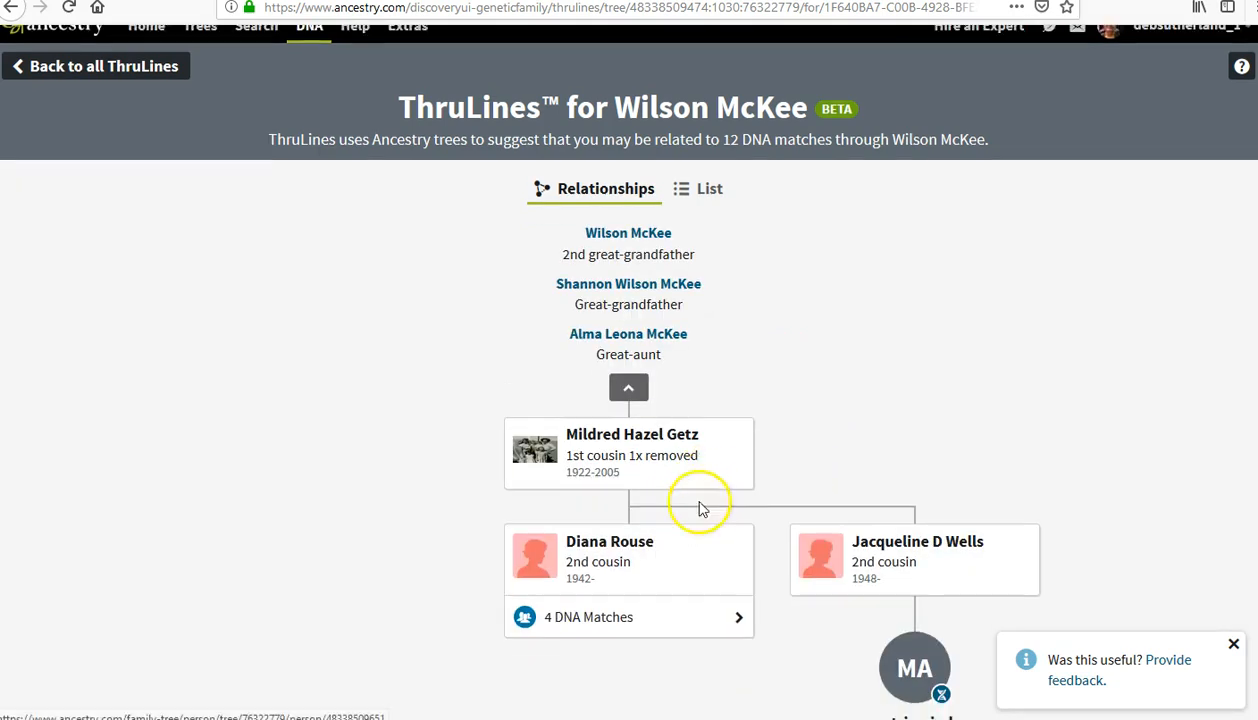
{"action": "scroll", "coordinate": [700, 506], "scroll_direction": "down", "scroll_amount": 3}
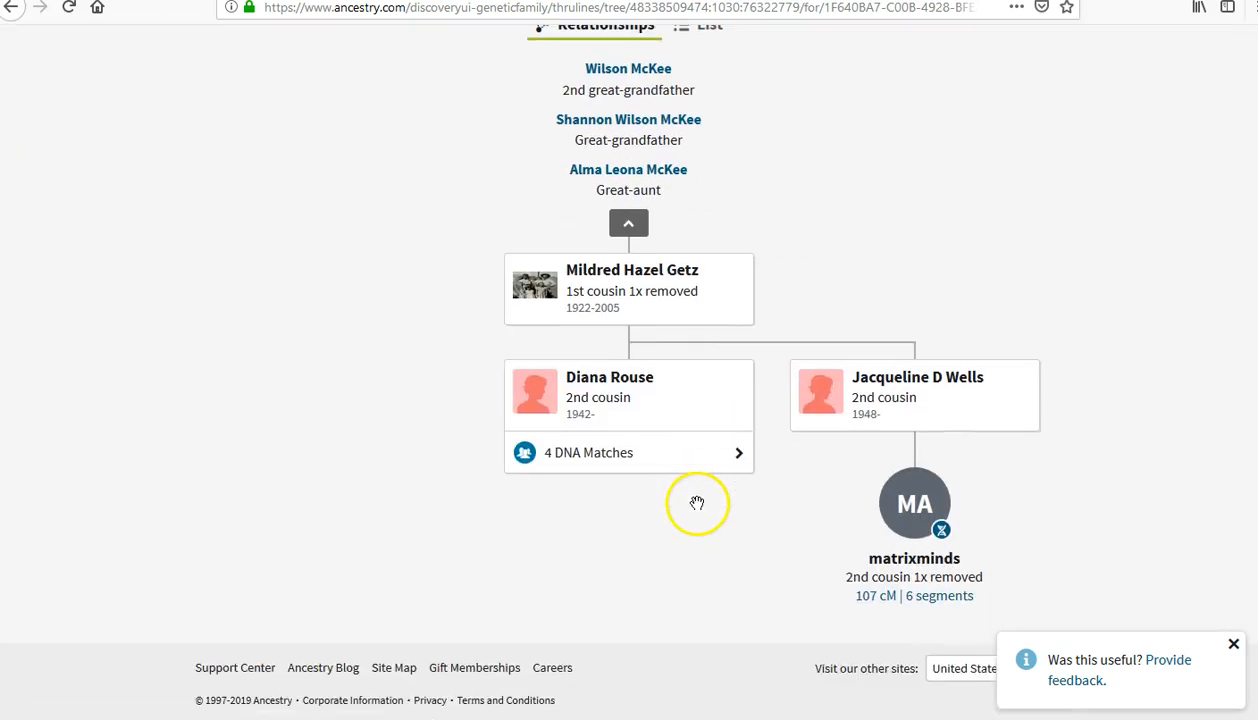
Step: Open the profile of the second cousin with further DNA matches, review her facts and family members, and return to ThruLines
{"action": "left_click", "coordinate": [607, 385]}
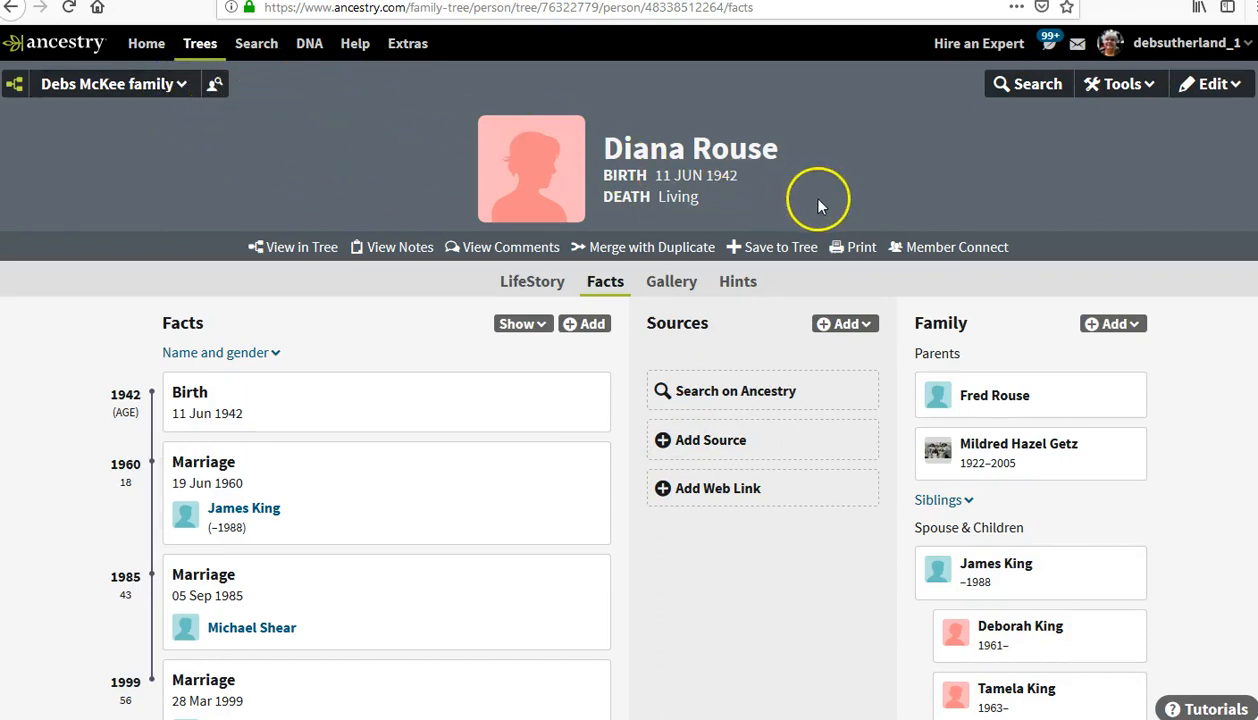
{"action": "scroll", "coordinate": [815, 210], "scroll_direction": "down", "scroll_amount": 5}
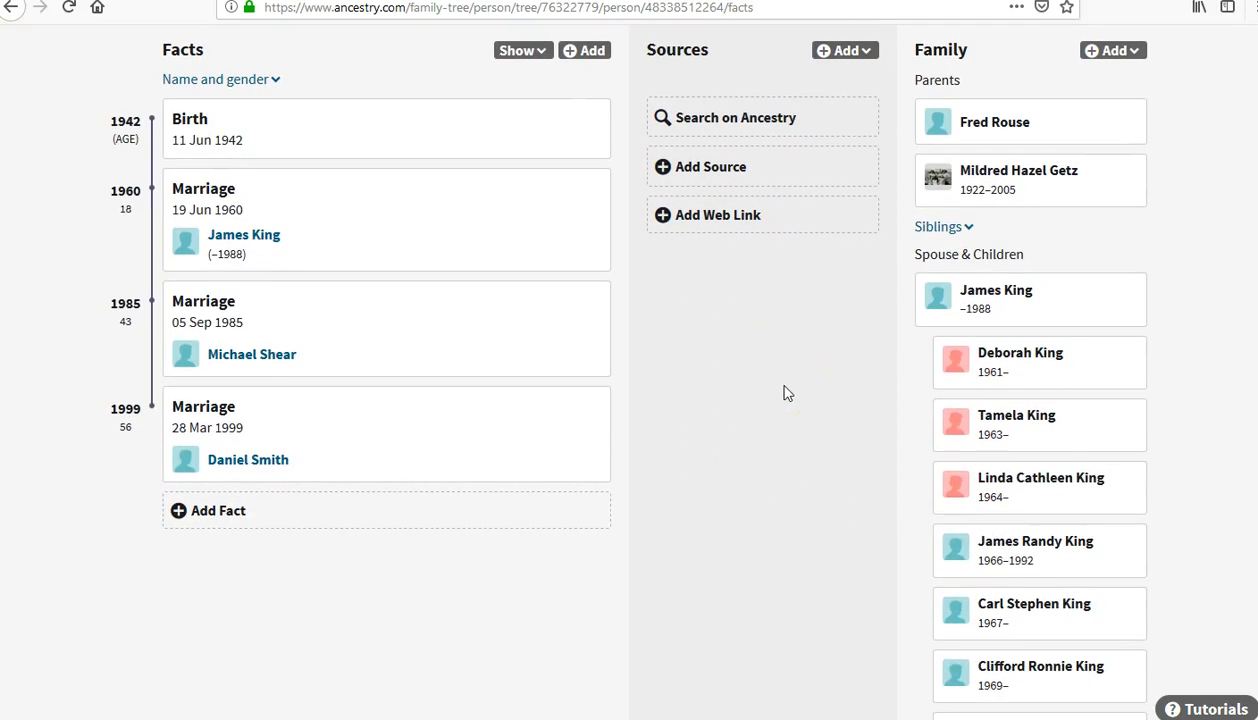
{"action": "scroll", "coordinate": [1228, 336], "scroll_direction": "up", "scroll_amount": 1}
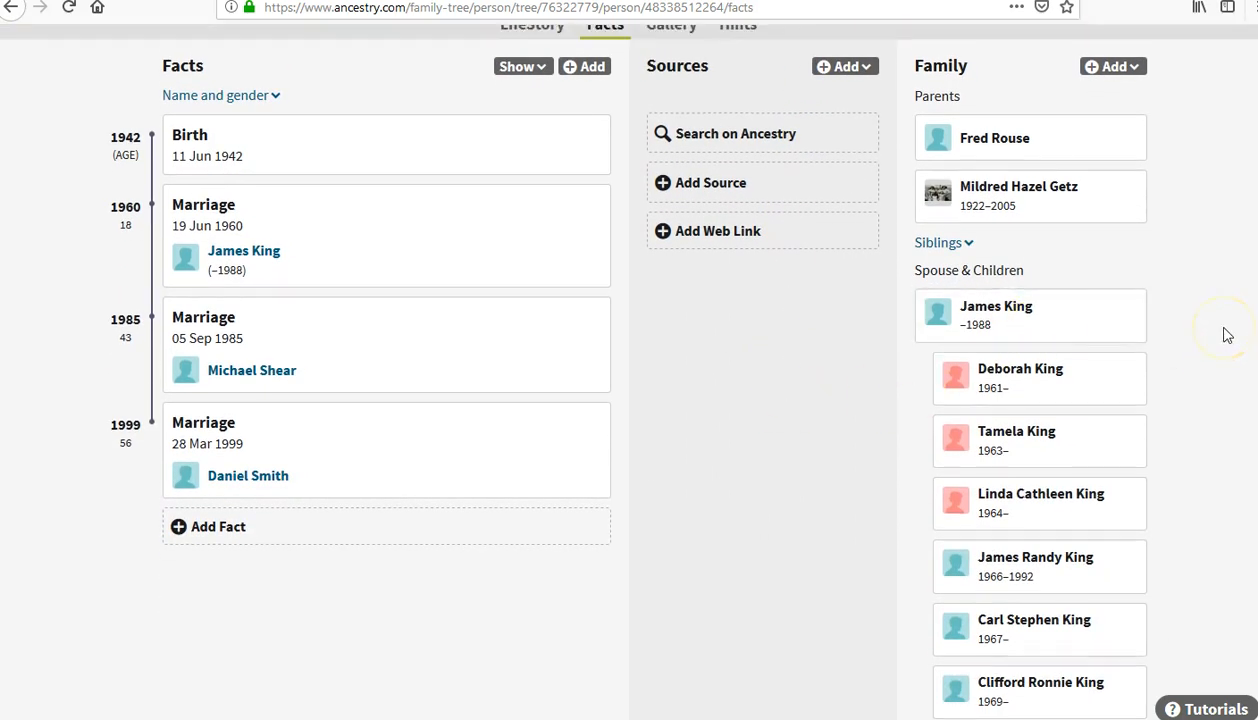
{"action": "scroll", "coordinate": [1228, 336], "scroll_direction": "up", "scroll_amount": 1}
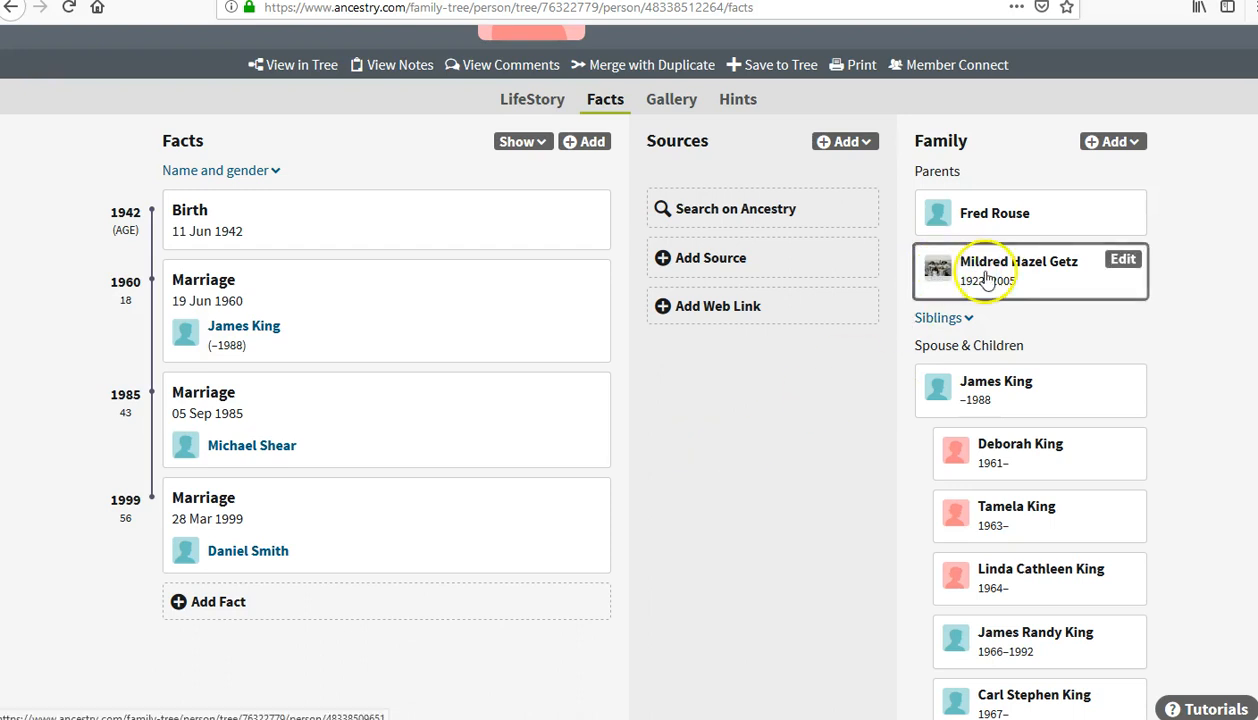
{"action": "scroll", "coordinate": [665, 445], "scroll_direction": "up", "scroll_amount": 2}
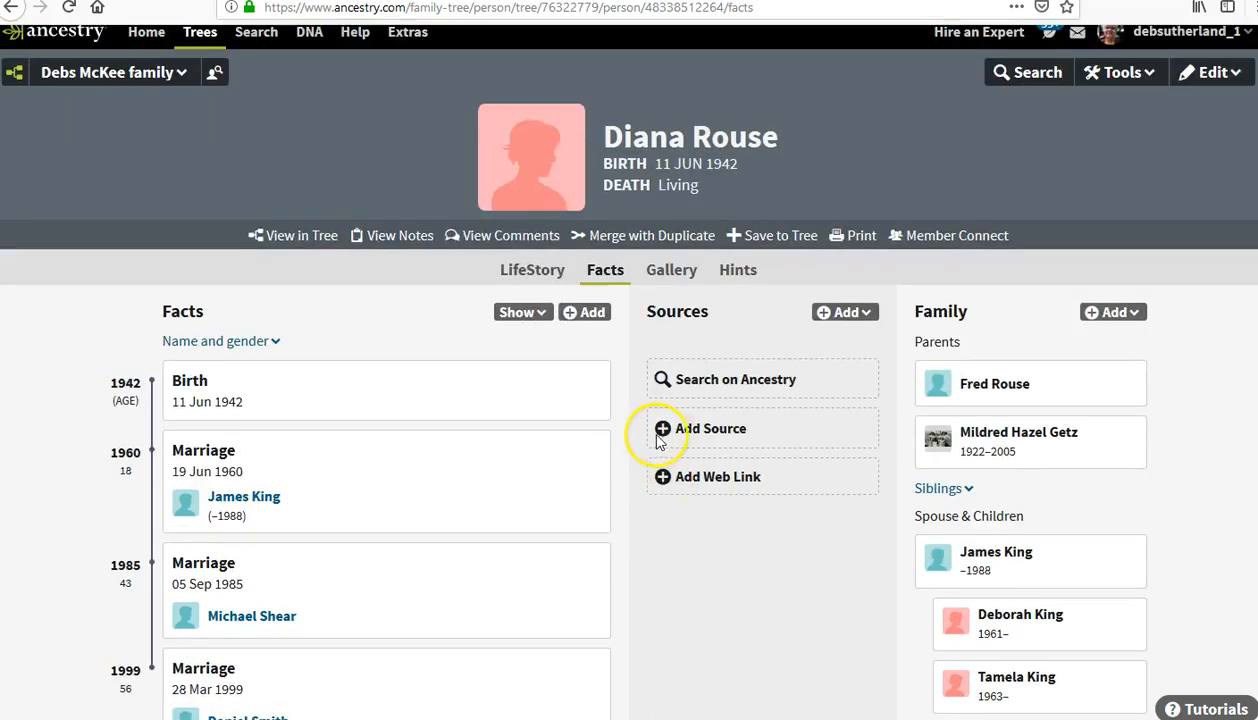
{"action": "left_click", "coordinate": [10, 8]}
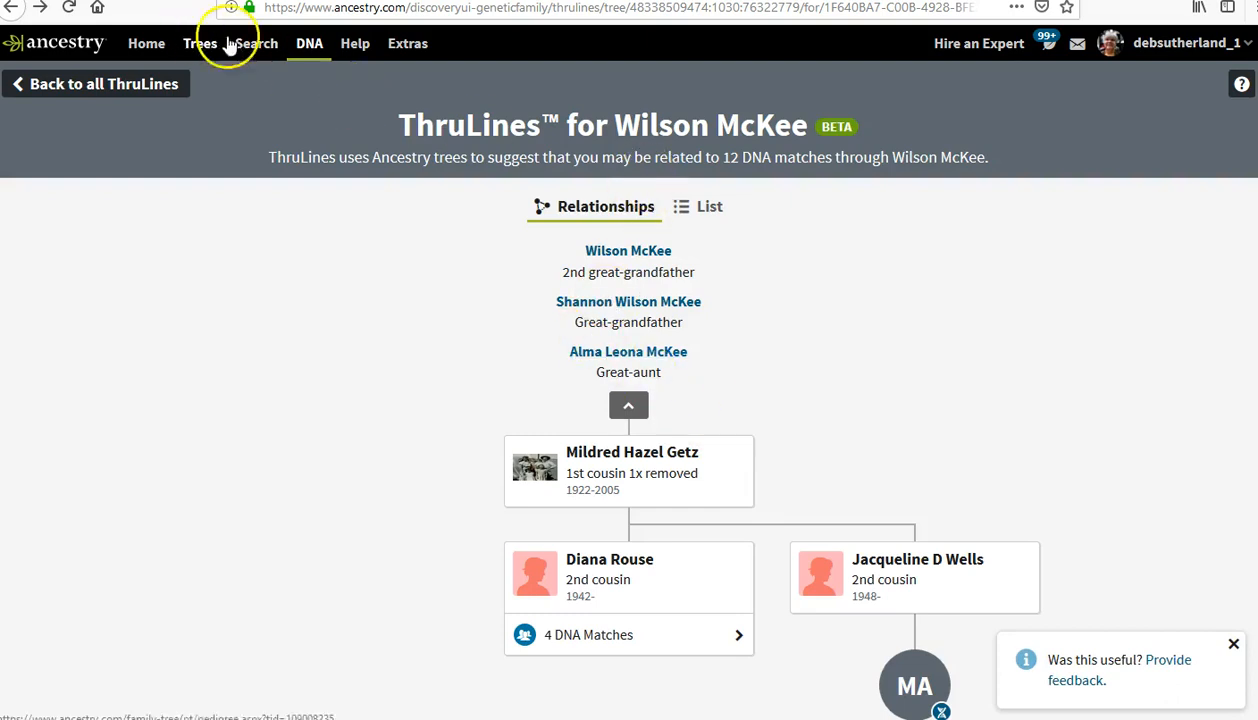
Step: Go to the DNA results summary and try to view all DNA matches
{"action": "left_click", "coordinate": [309, 43]}
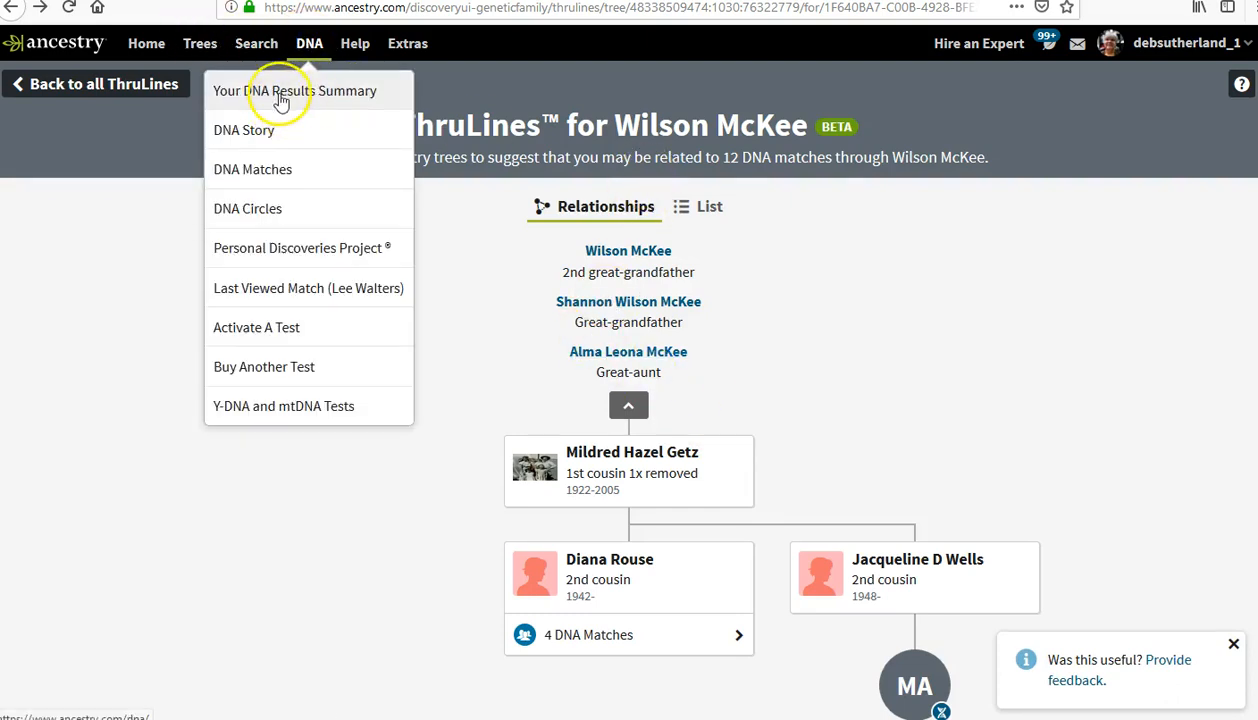
{"action": "left_click", "coordinate": [281, 92]}
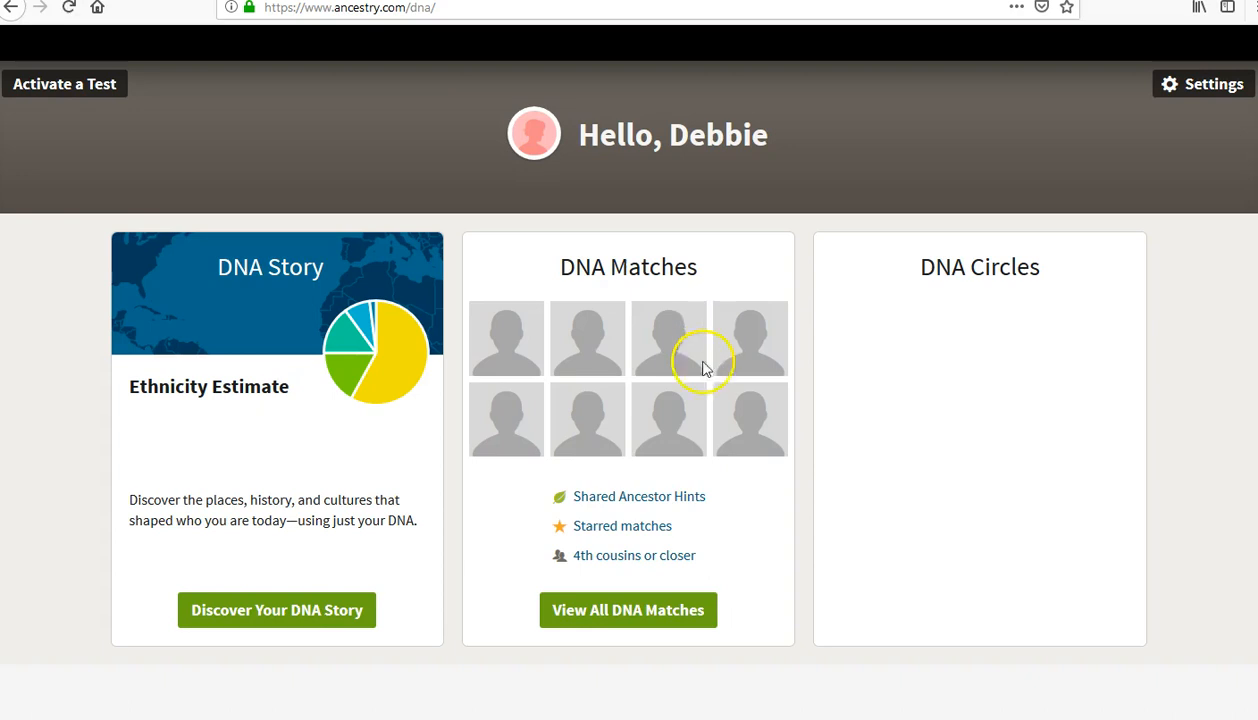
{"action": "left_click", "coordinate": [615, 619]}
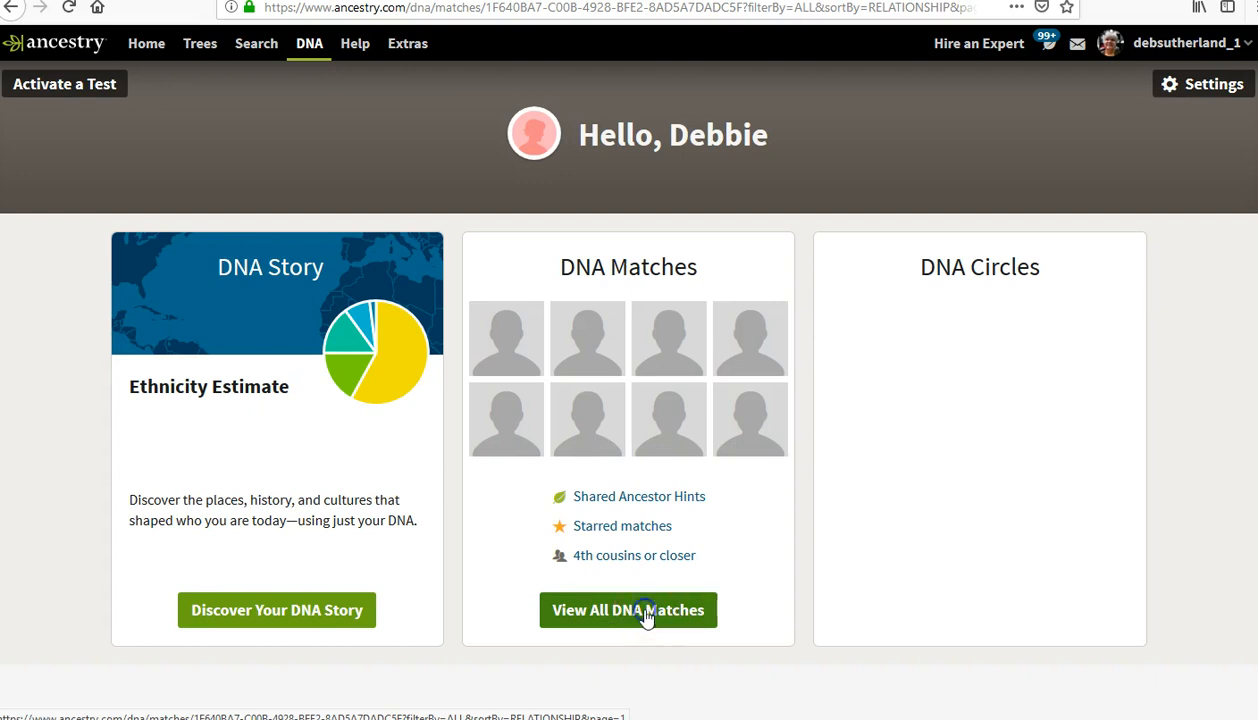
{"action": "left_click", "coordinate": [877, 557]}
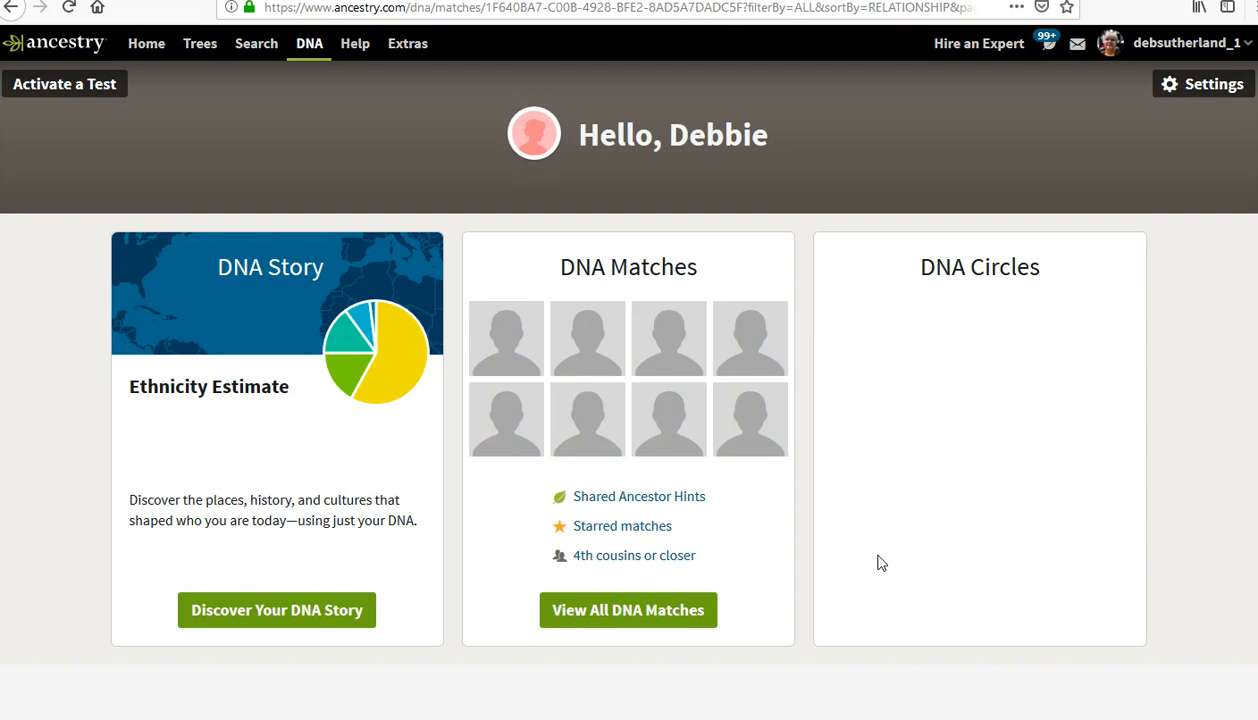
{"action": "scroll", "coordinate": [880, 565], "scroll_direction": "down", "scroll_amount": 3}
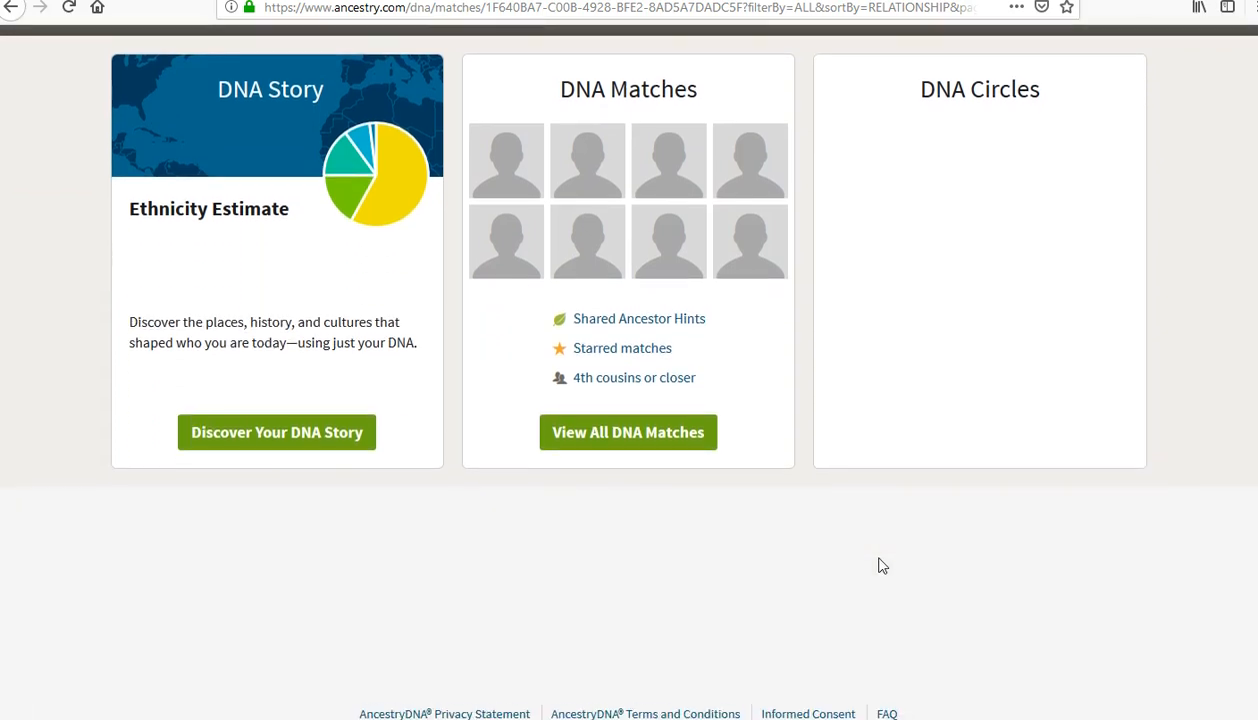
{"action": "scroll", "coordinate": [880, 565], "scroll_direction": "up", "scroll_amount": 3}
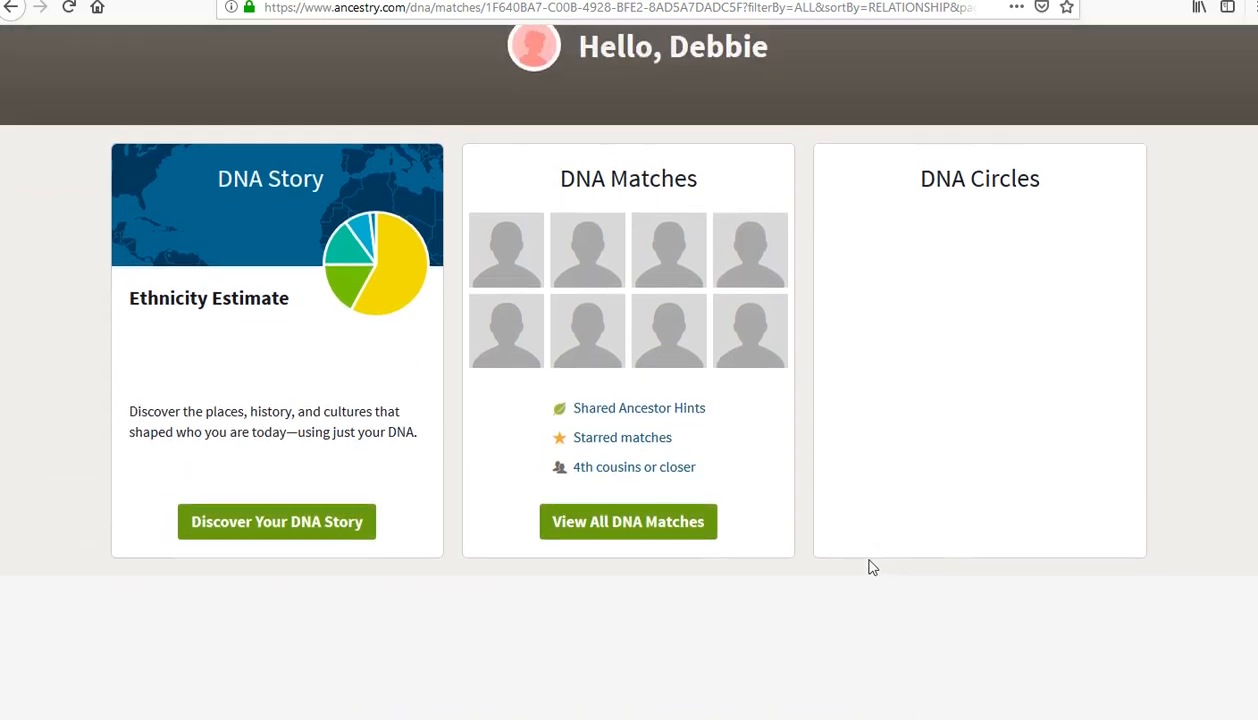
{"action": "left_click", "coordinate": [617, 617]}
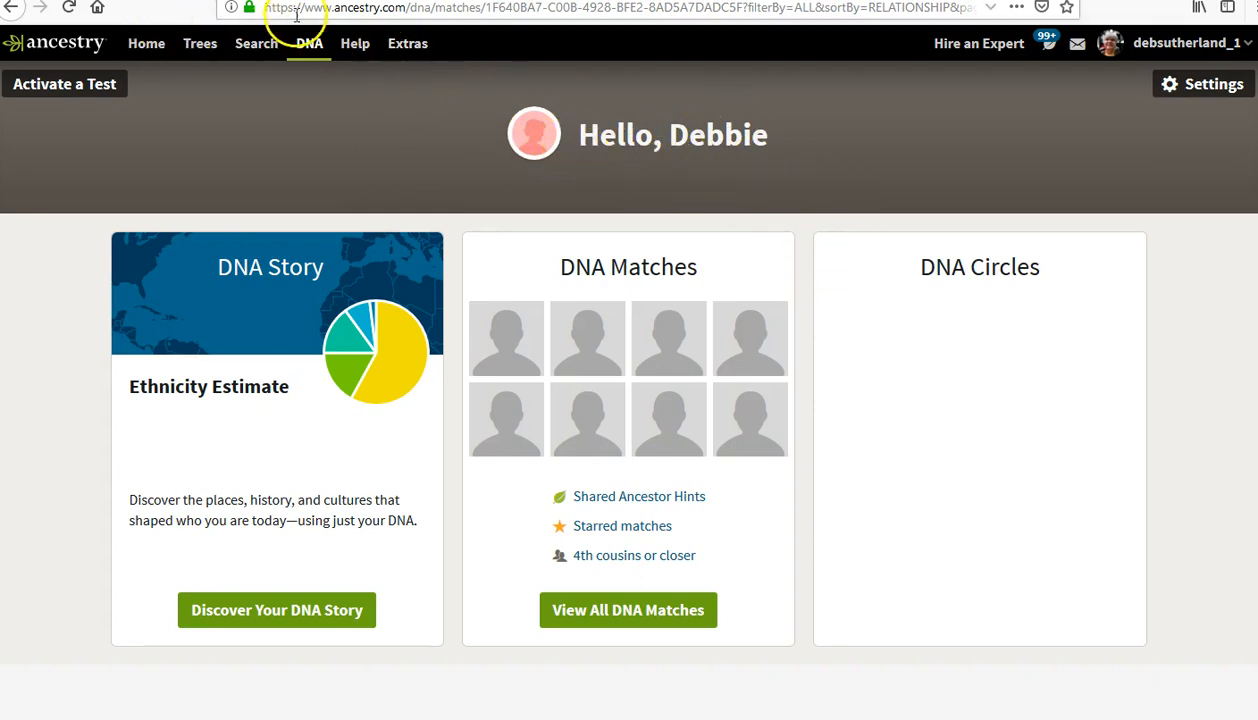
Step: Switch to the FamilySearch website and open the family tree
{"action": "left_click", "coordinate": [485, 1]}
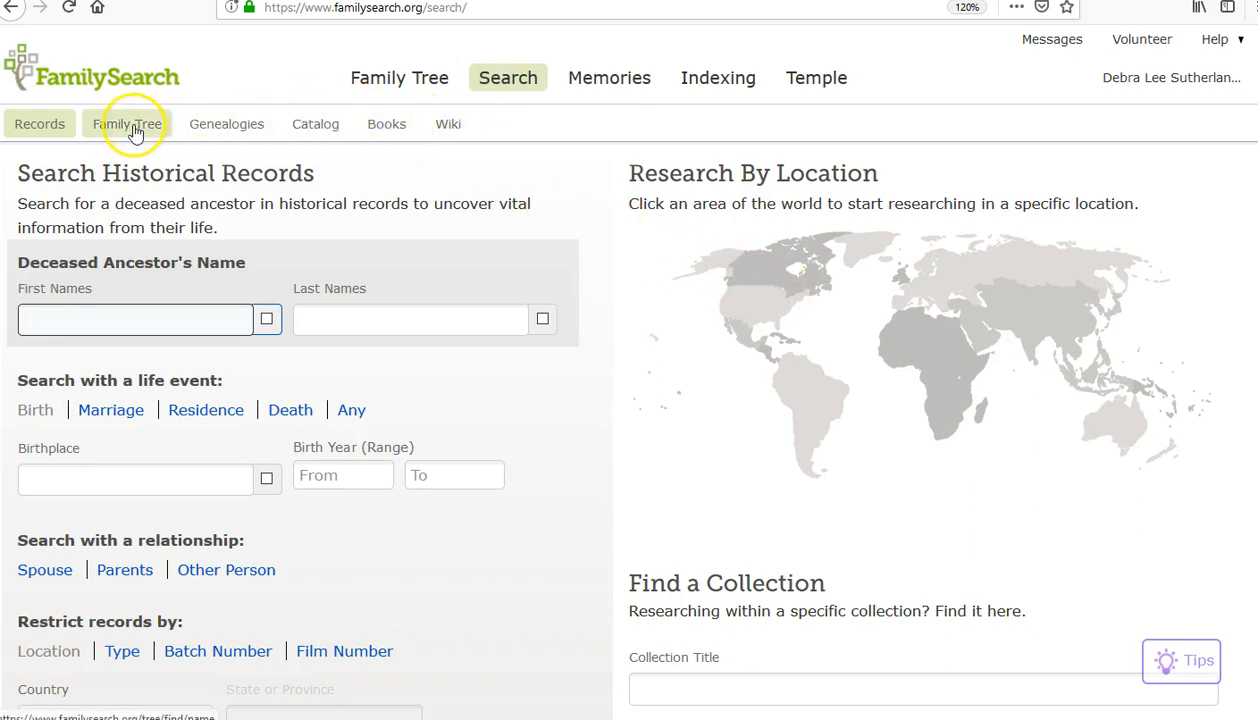
{"action": "mouse_move", "coordinate": [414, 90]}
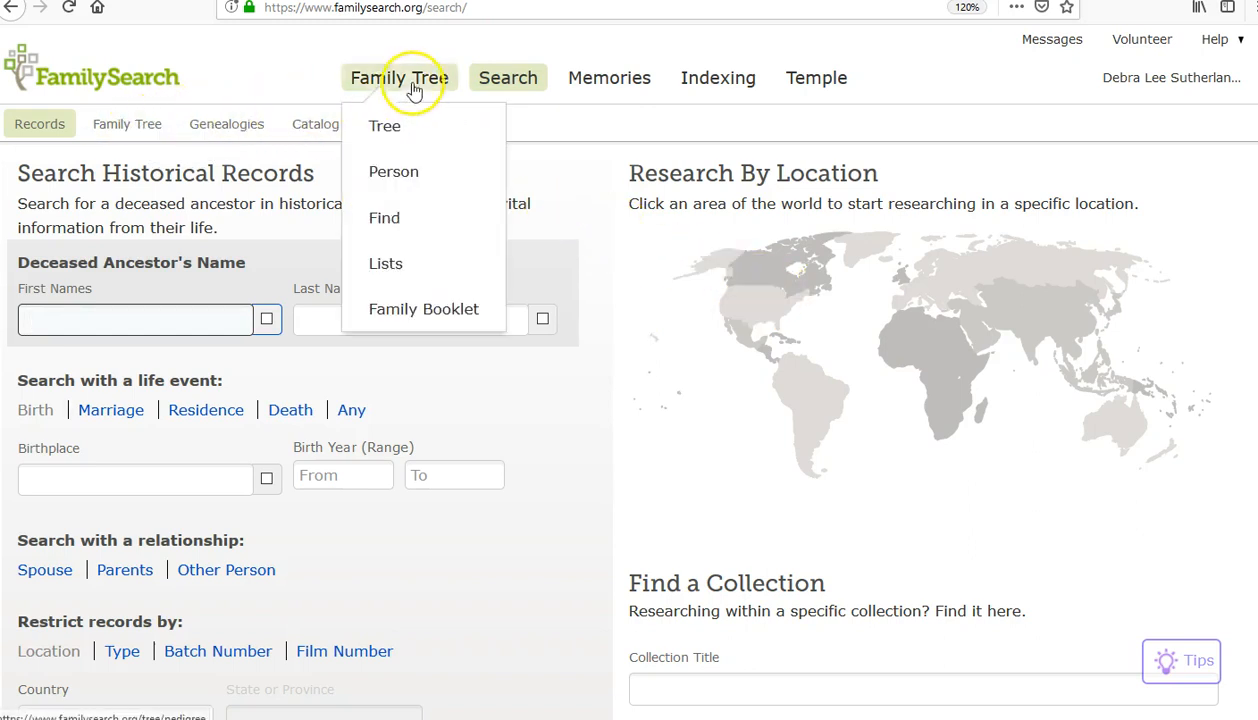
{"action": "left_click", "coordinate": [383, 128]}
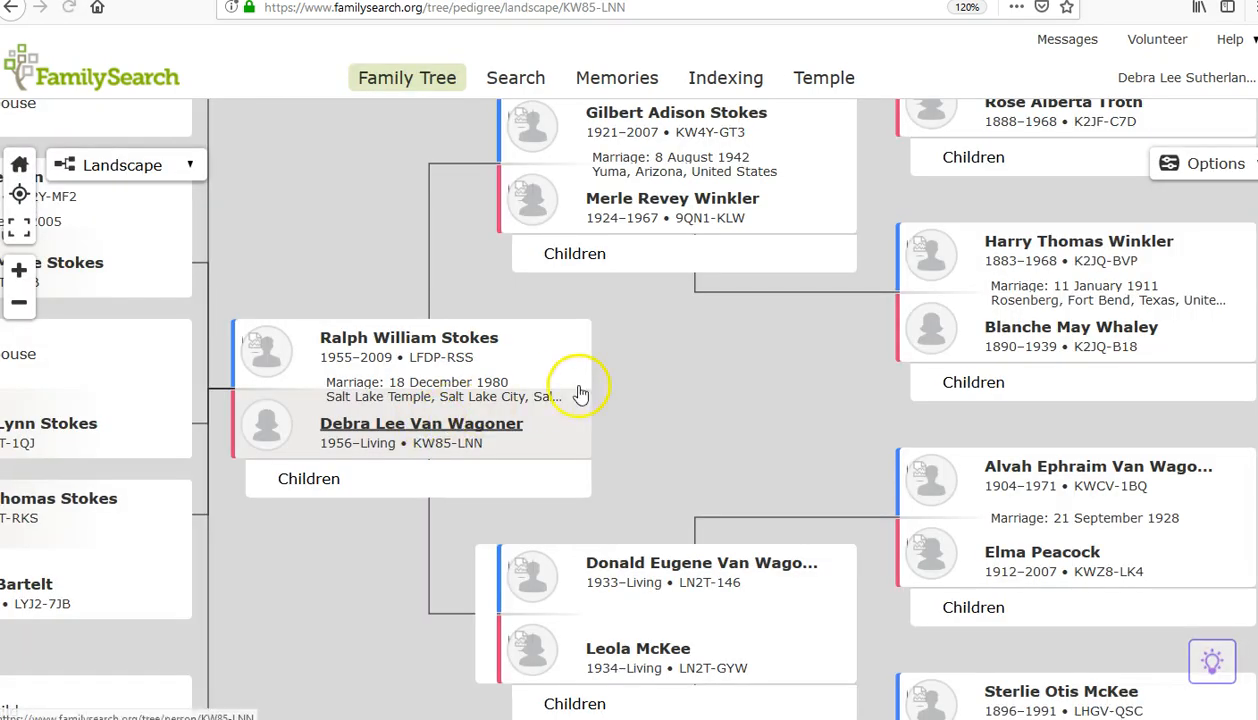
Step: Find the paternal grandfather in the landscape pedigree and open his person page
{"action": "left_click_drag", "start_coordinate": [677, 390], "coordinate": [298, 267]}
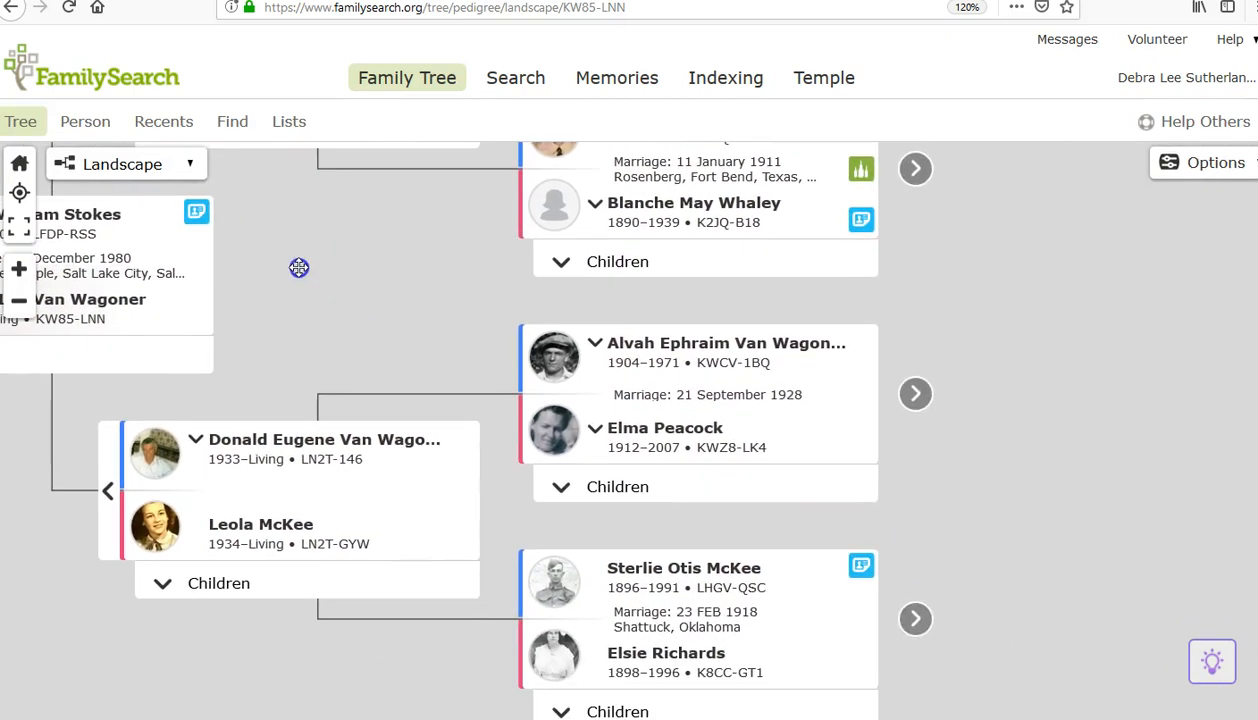
{"action": "left_click", "coordinate": [791, 346]}
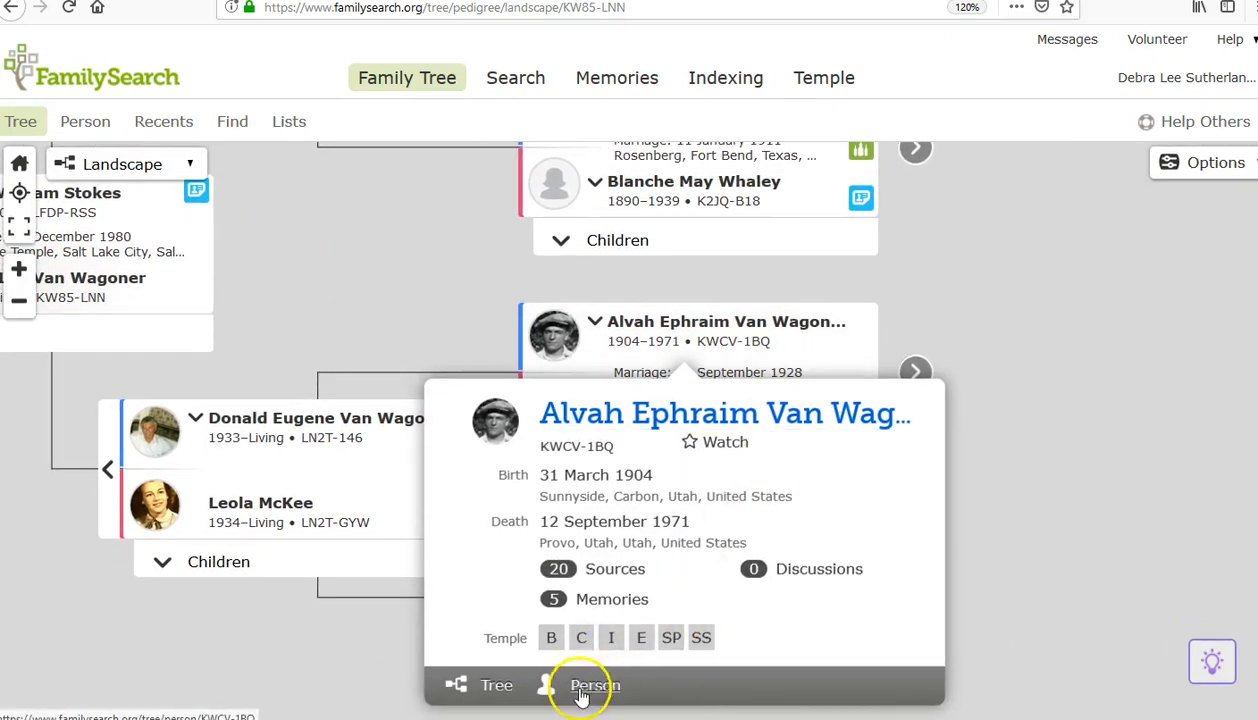
{"action": "left_click", "coordinate": [597, 688]}
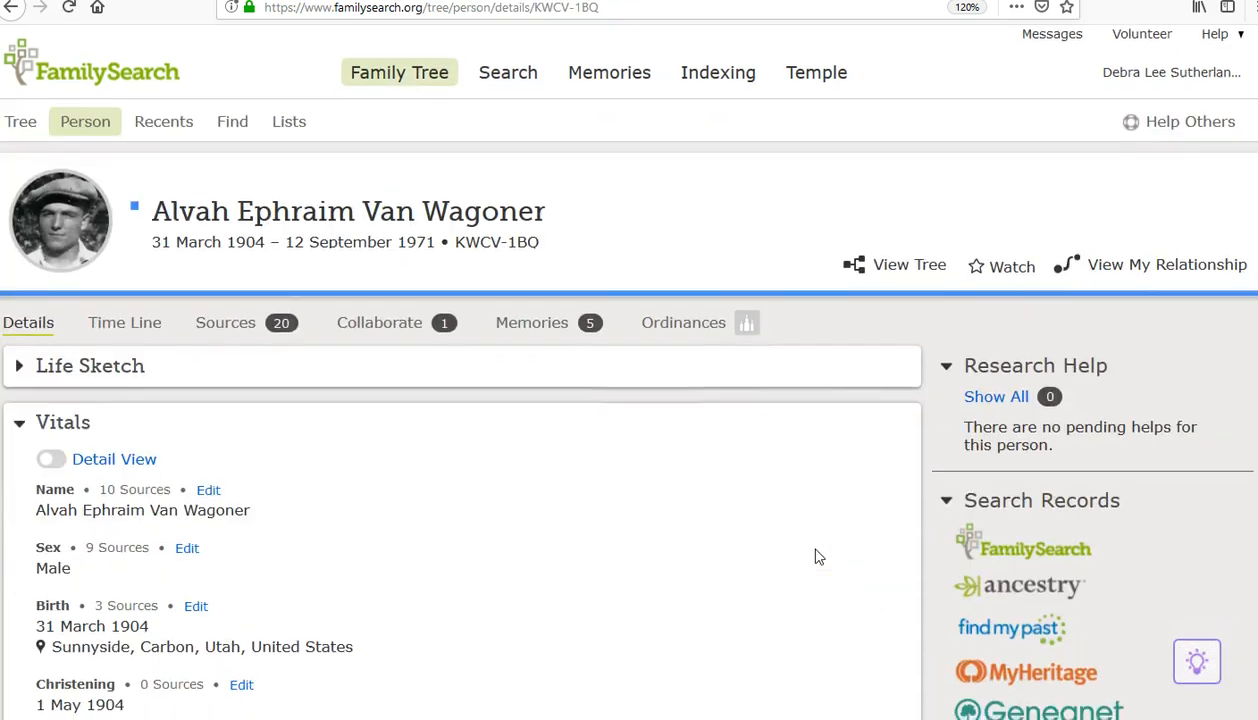
Step: Examine the grandfather's vitals, latest changes, tools and family members on his details page
{"action": "scroll", "coordinate": [815, 556], "scroll_direction": "down", "scroll_amount": 3}
{"action": "scroll", "coordinate": [816, 555], "scroll_direction": "down", "scroll_amount": 4}
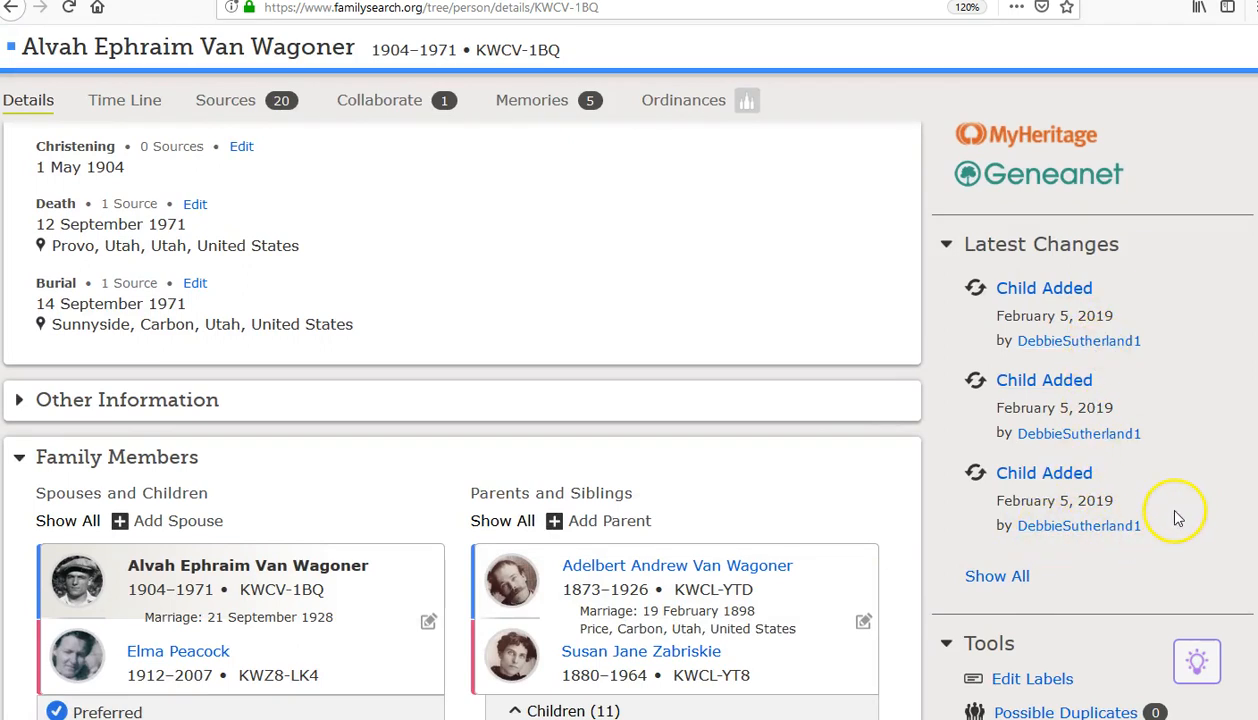
{"action": "scroll", "coordinate": [1181, 515], "scroll_direction": "down", "scroll_amount": 3}
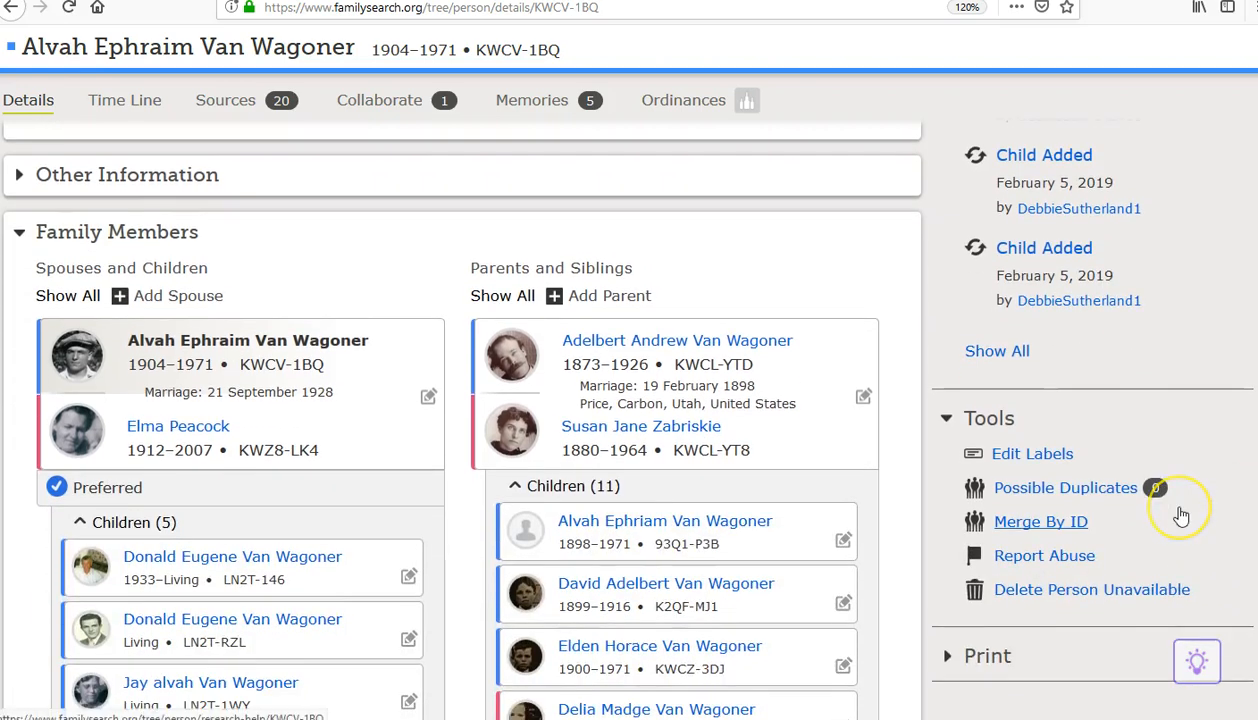
{"action": "scroll", "coordinate": [1178, 524], "scroll_direction": "down", "scroll_amount": 5}
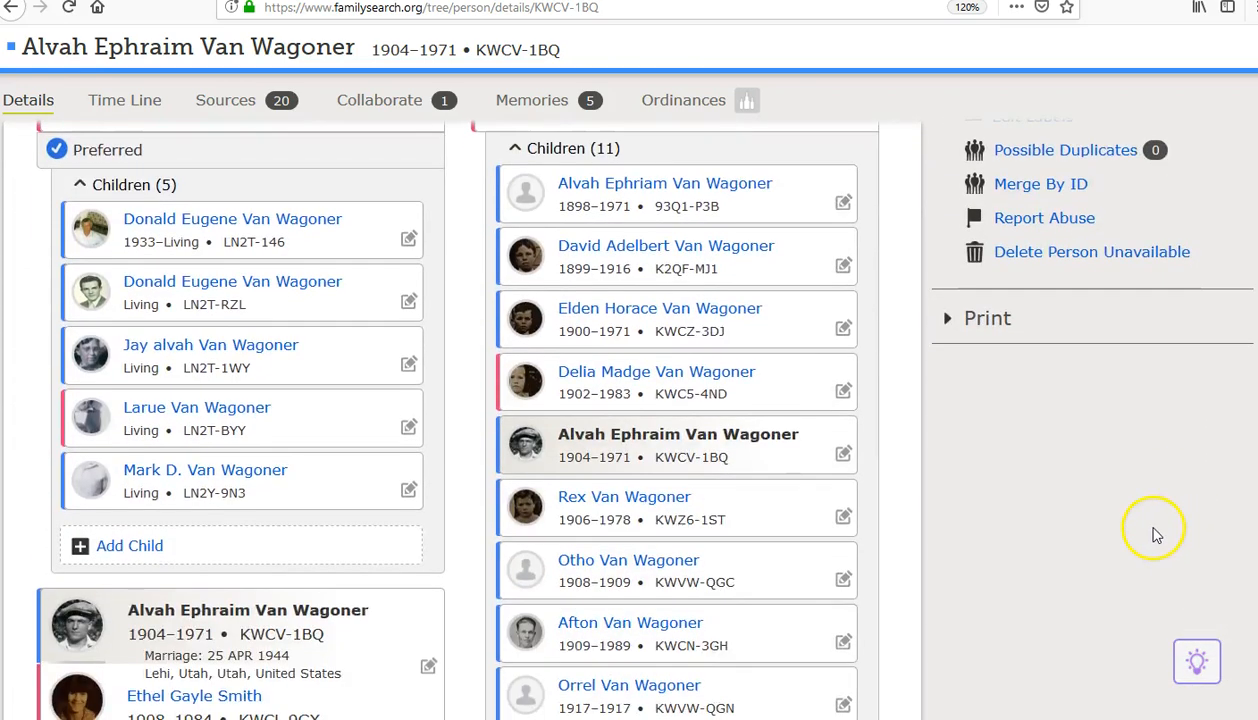
{"action": "scroll", "coordinate": [1157, 530], "scroll_direction": "up", "scroll_amount": 6}
{"action": "scroll", "coordinate": [1152, 530], "scroll_direction": "up", "scroll_amount": 5}
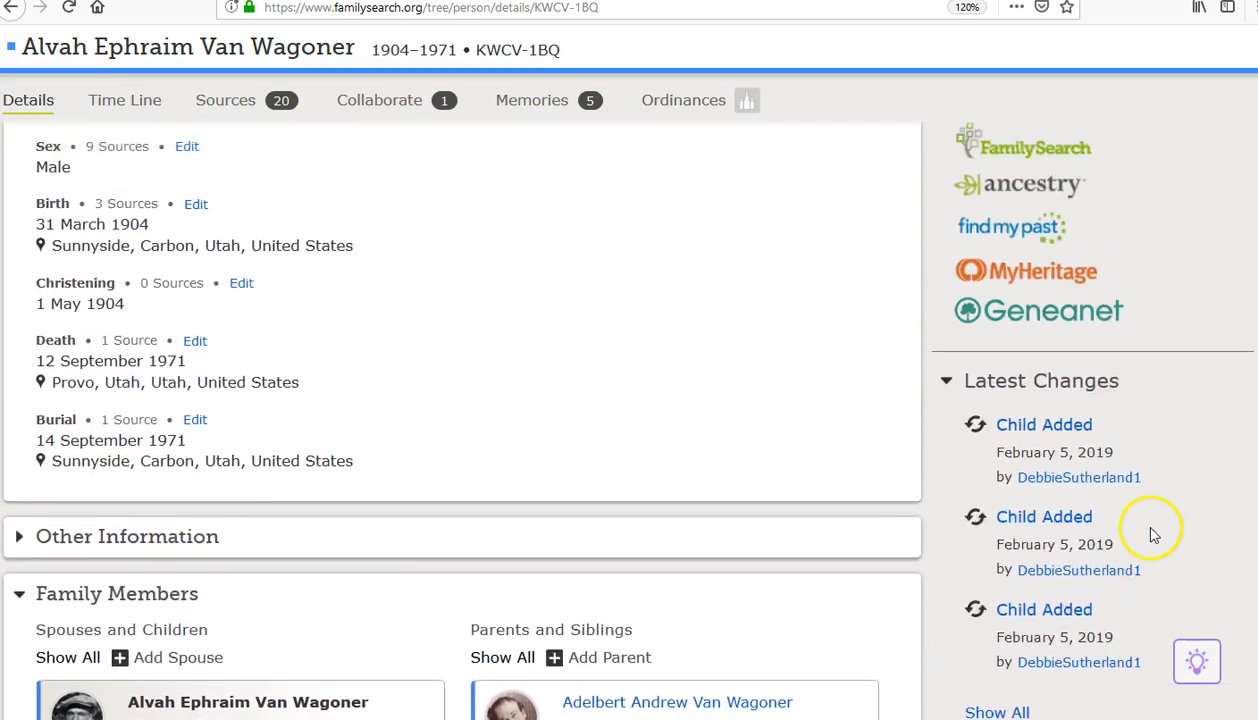
{"action": "scroll", "coordinate": [618, 505], "scroll_direction": "up", "scroll_amount": 2}
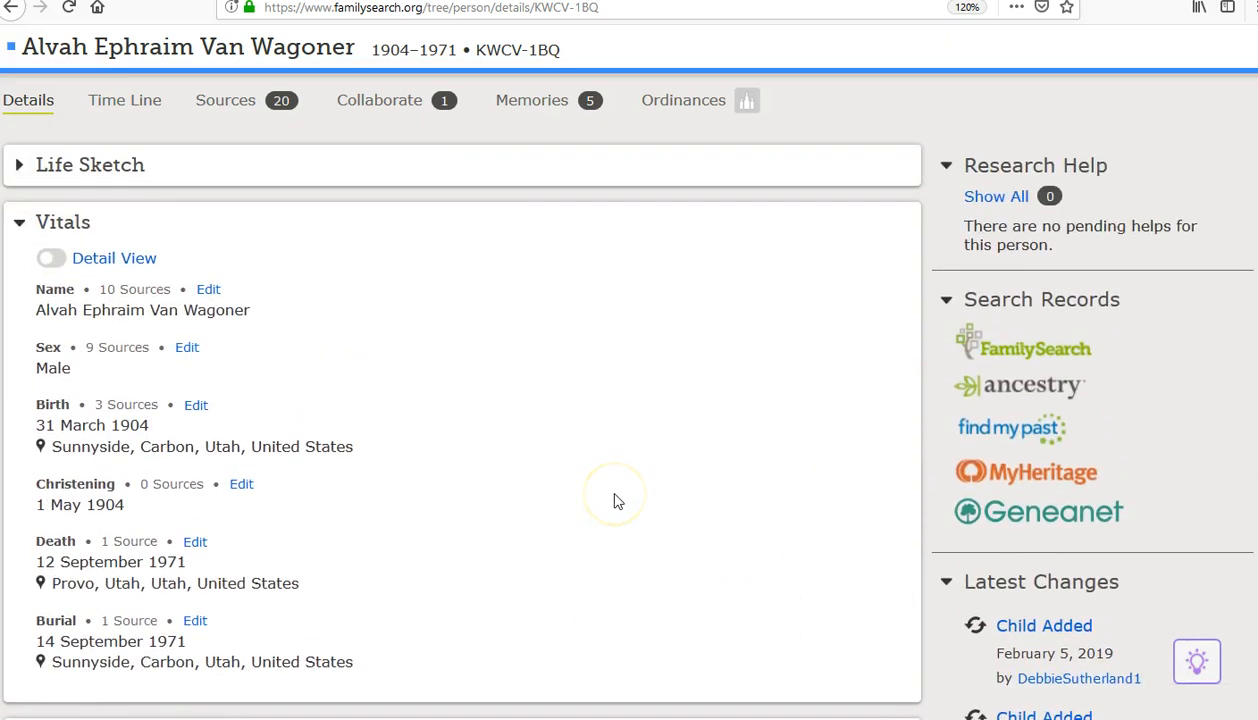
{"action": "scroll", "coordinate": [612, 500], "scroll_direction": "down", "scroll_amount": 3}
{"action": "scroll", "coordinate": [606, 501], "scroll_direction": "down", "scroll_amount": 3}
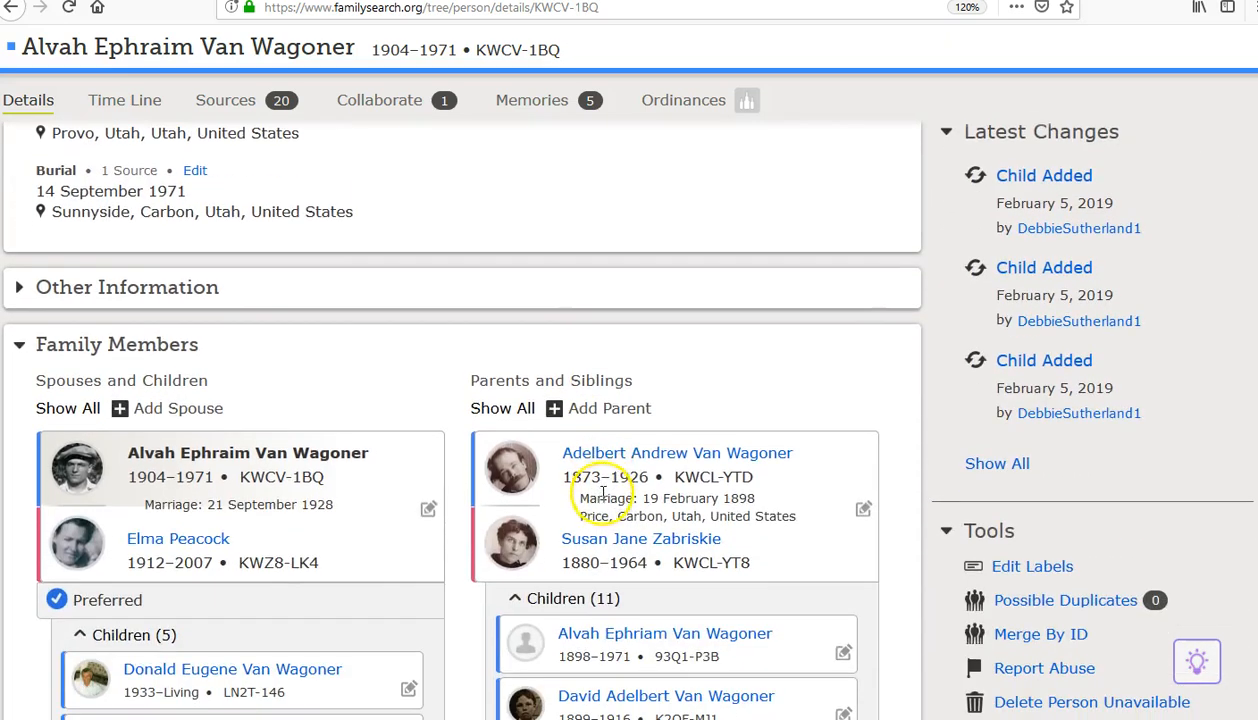
Step: Open the person page of the grandfather's father and go to its Latest Changes section
{"action": "left_click", "coordinate": [674, 456]}
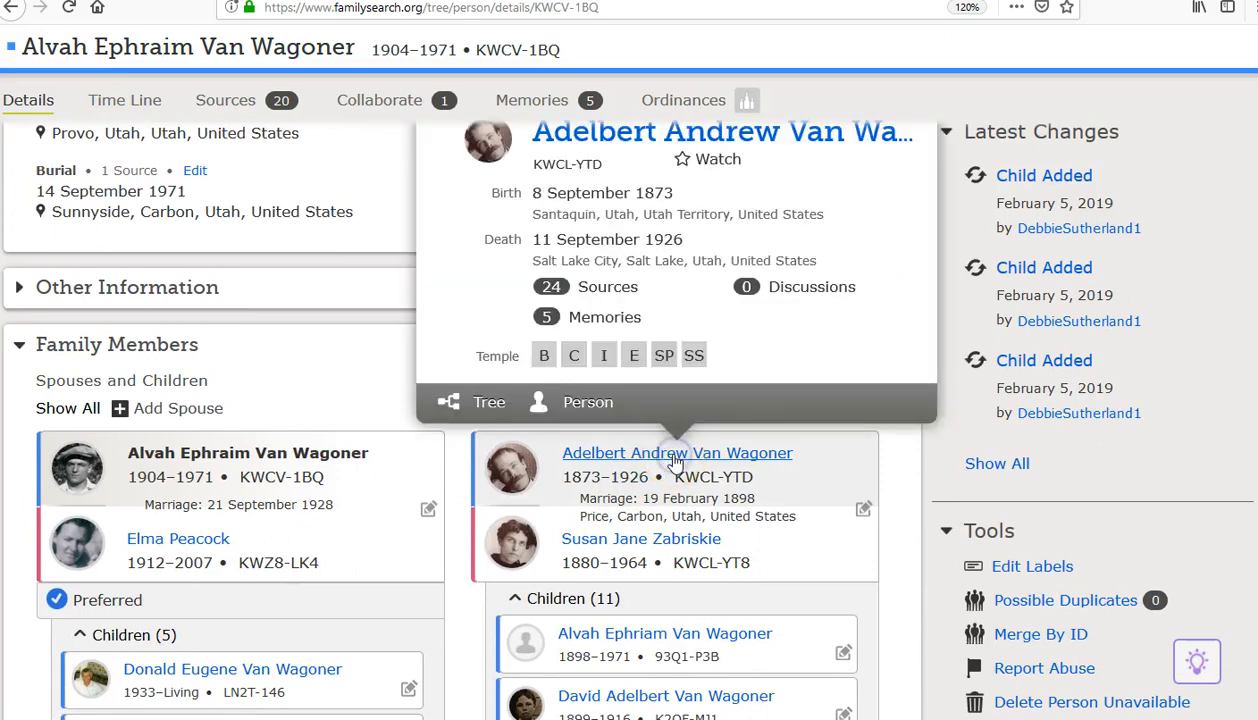
{"action": "left_click", "coordinate": [590, 404]}
{"action": "scroll", "coordinate": [697, 486], "scroll_direction": "down", "scroll_amount": 5}
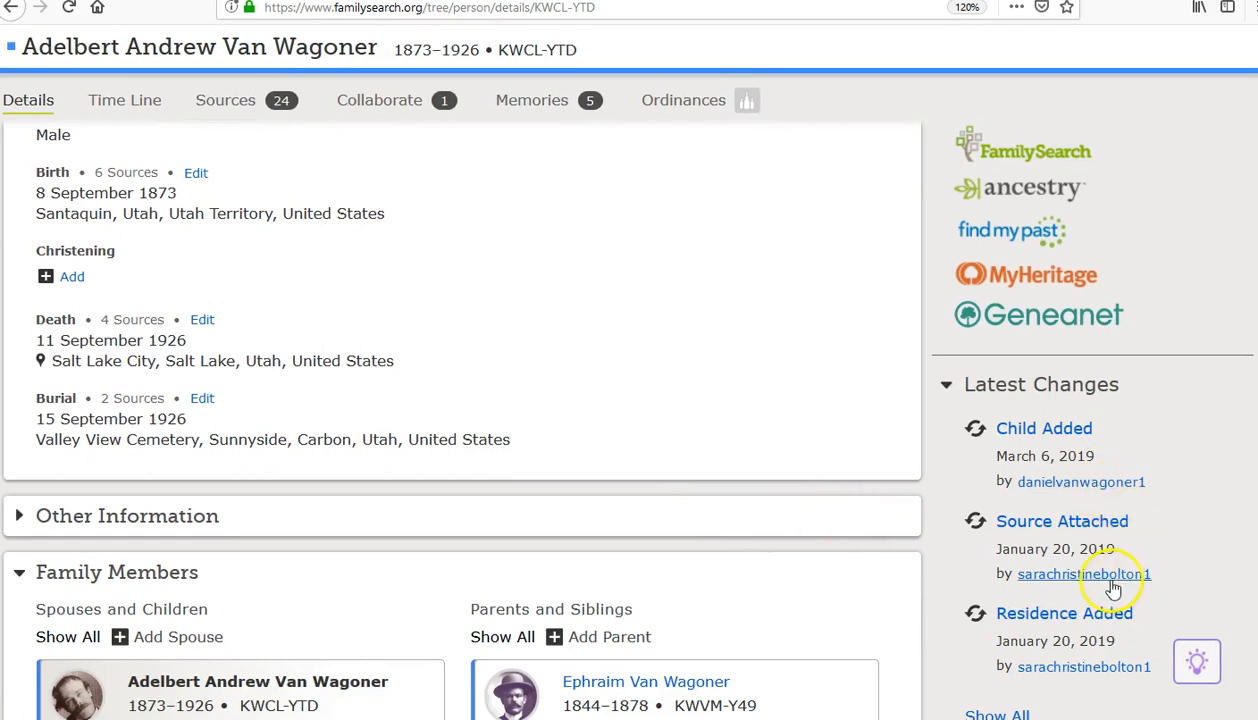
Step: View the contact details of the contributor behind the Residence Added change, close them, and look over the rest of the details page
{"action": "left_click", "coordinate": [1080, 669]}
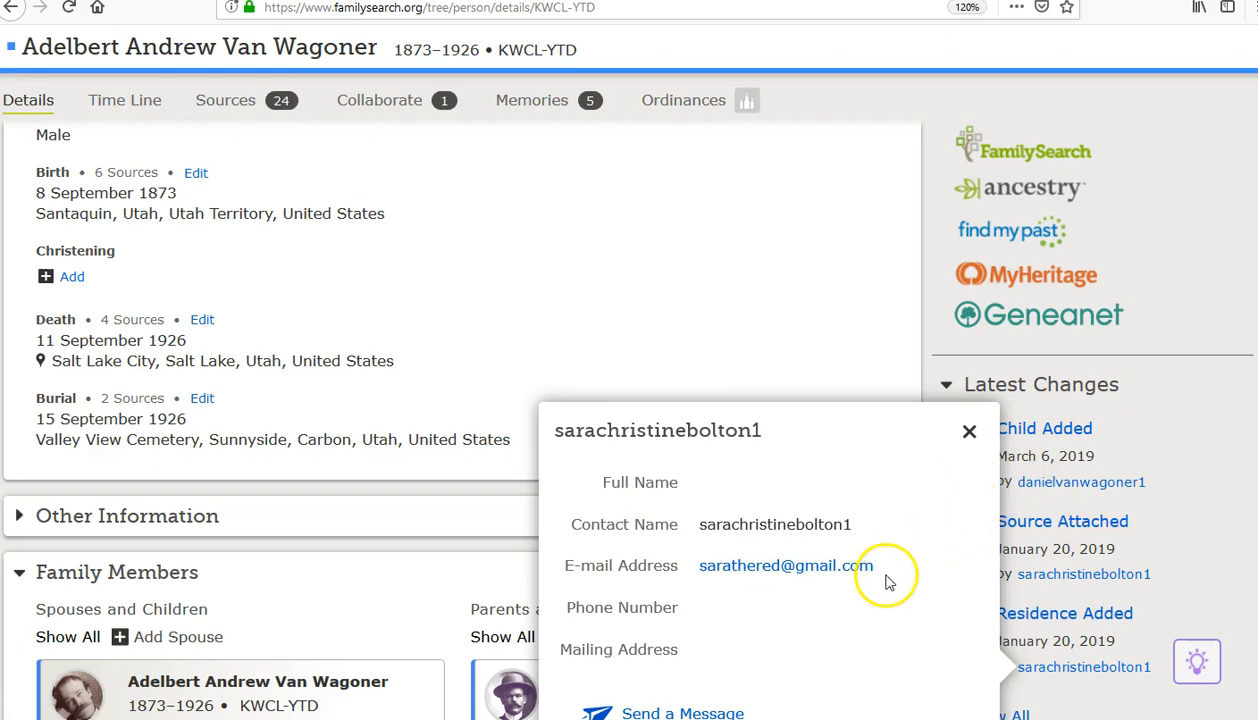
{"action": "left_click", "coordinate": [970, 433]}
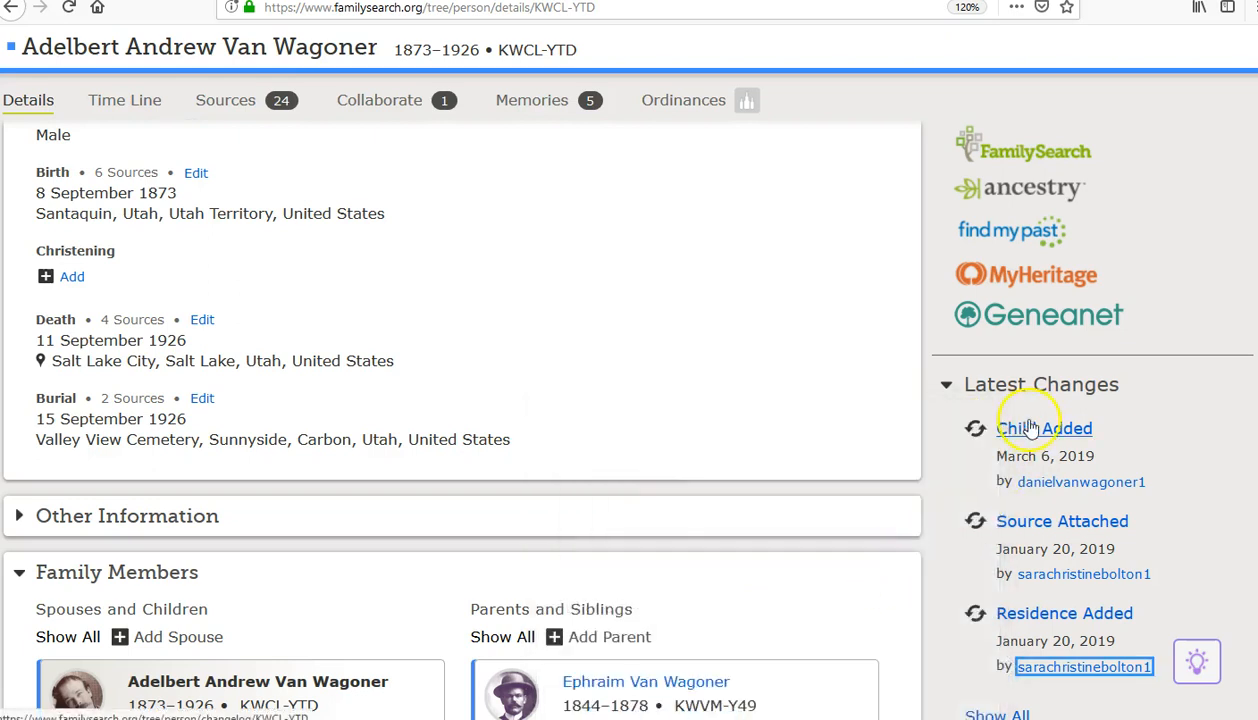
{"action": "scroll", "coordinate": [1163, 423], "scroll_direction": "down", "scroll_amount": 4}
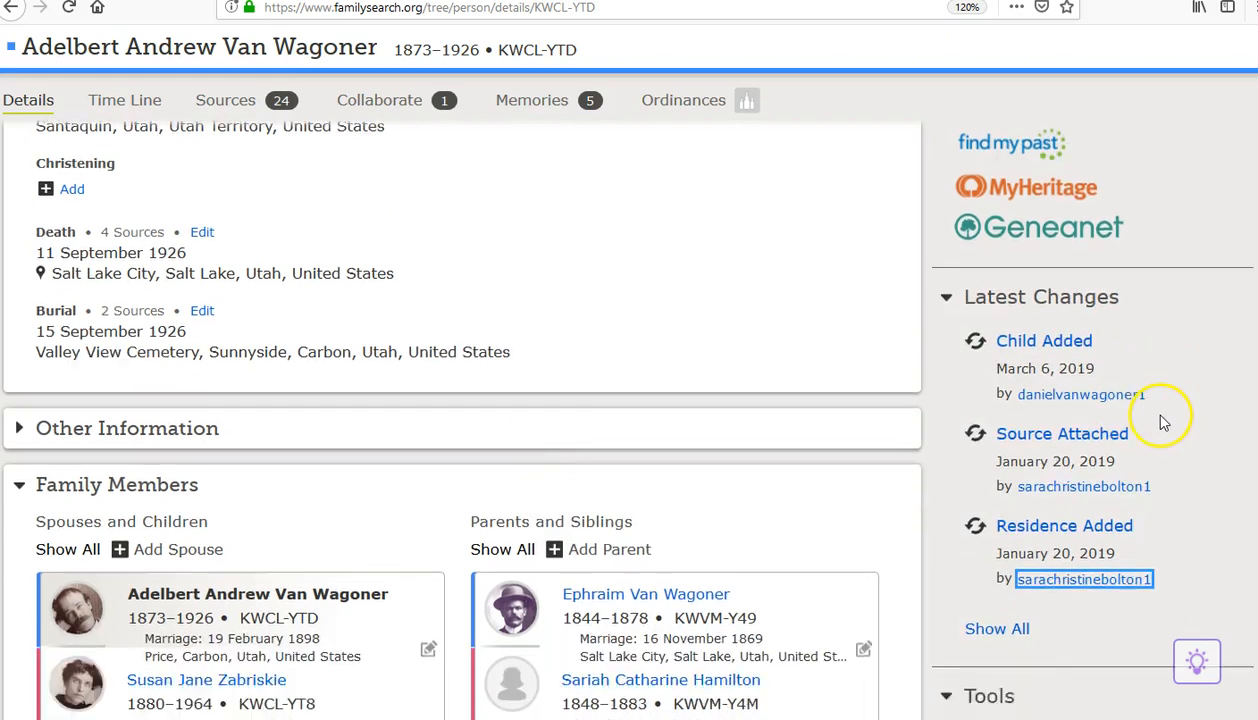
{"action": "scroll", "coordinate": [1163, 423], "scroll_direction": "up", "scroll_amount": 4}
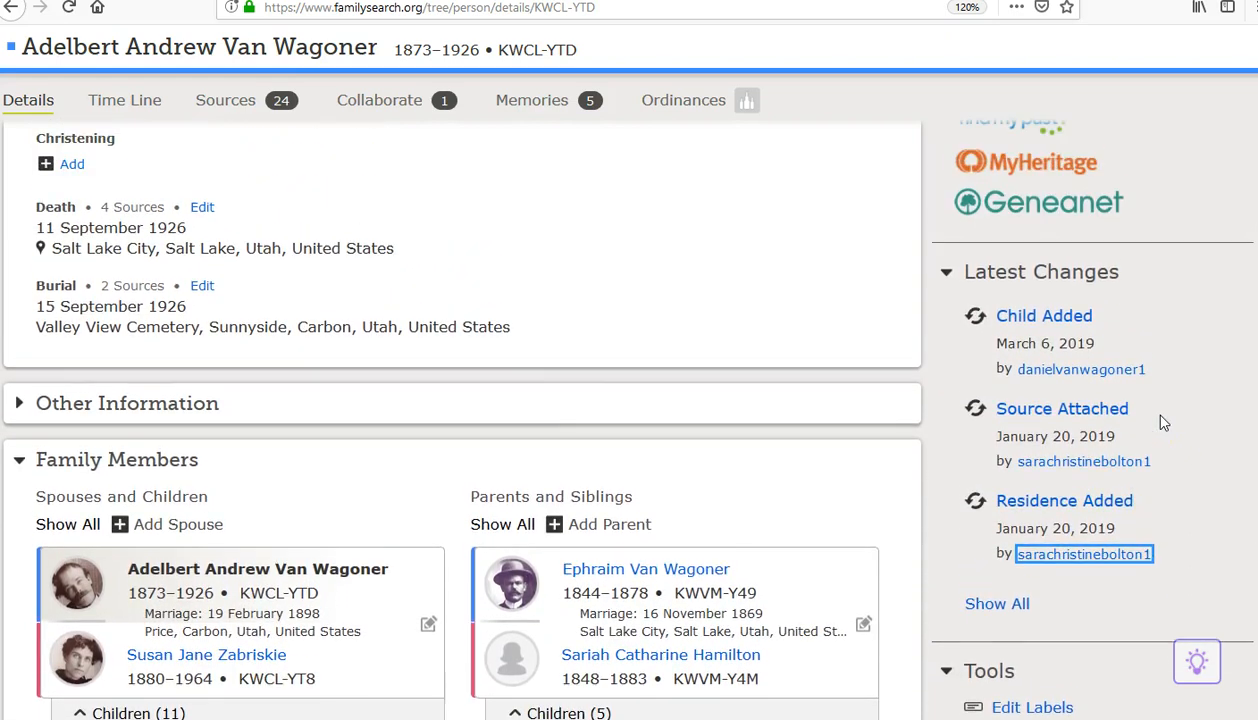
{"action": "scroll", "coordinate": [535, 397], "scroll_direction": "up", "scroll_amount": 5}
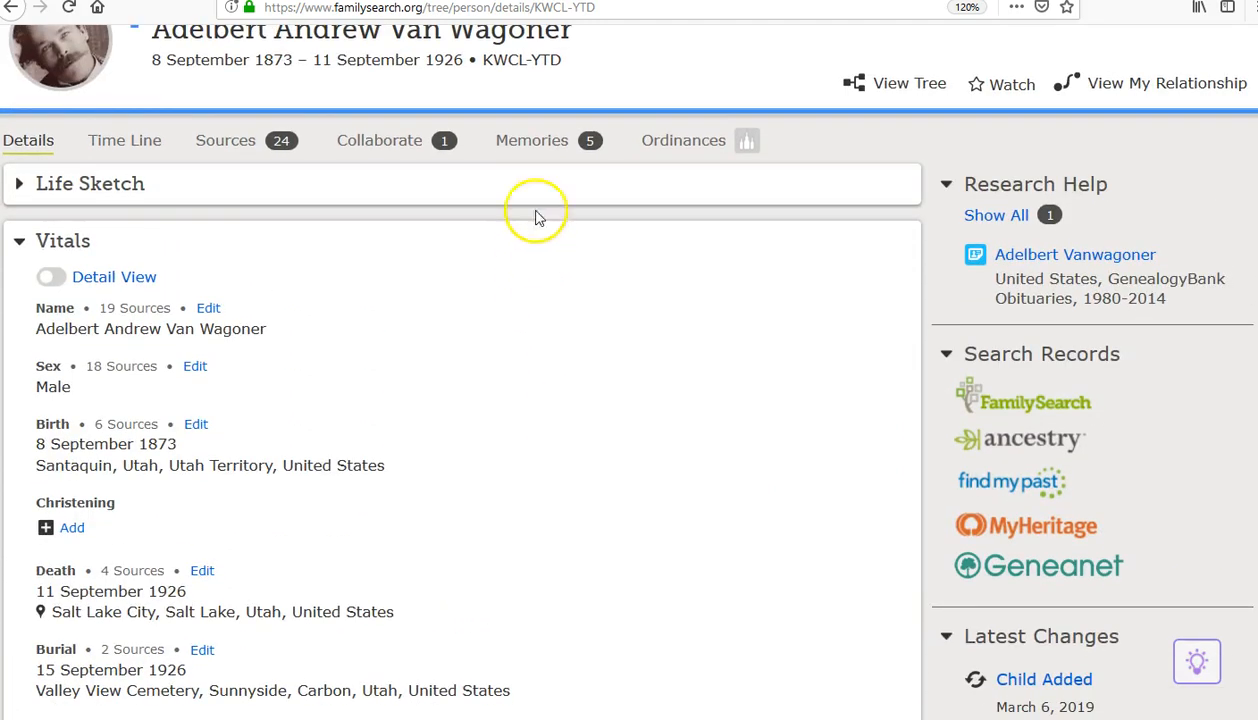
Step: Open the Memories of the grandfather's father and look through the photos attached to him
{"action": "left_click", "coordinate": [527, 141]}
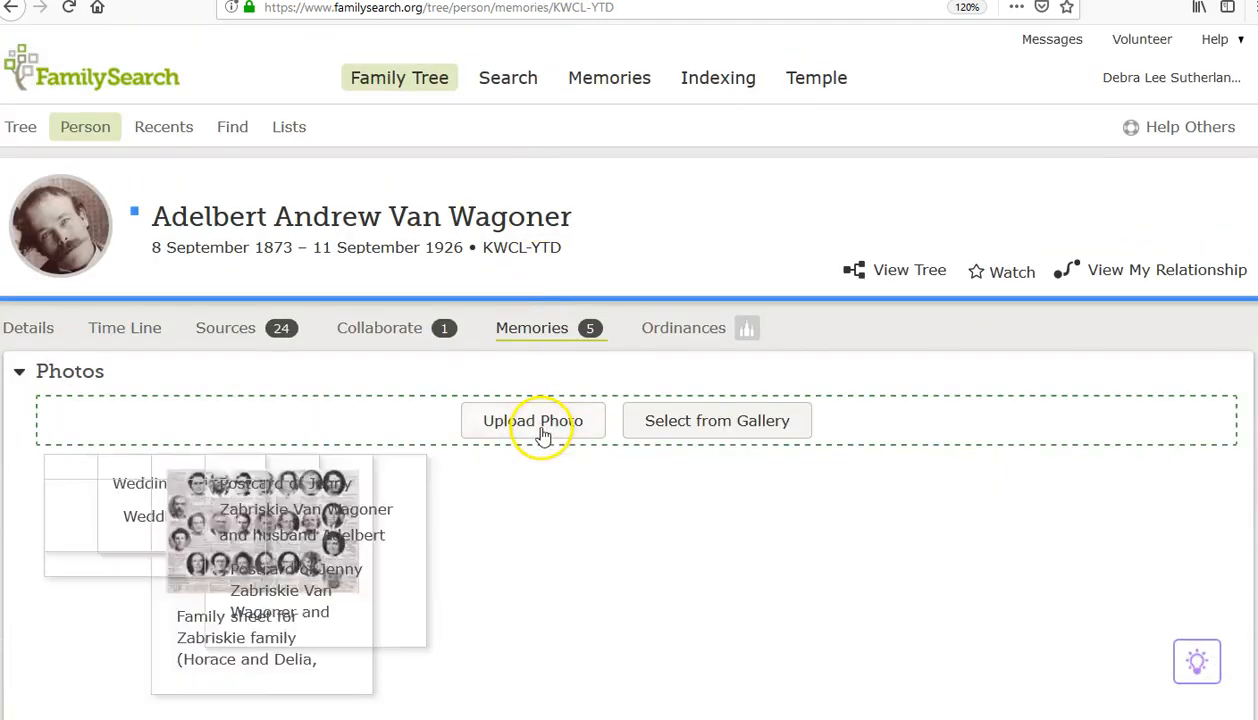
{"action": "scroll", "coordinate": [565, 495], "scroll_direction": "down", "scroll_amount": 2}
{"action": "scroll", "coordinate": [569, 486], "scroll_direction": "down", "scroll_amount": 2}
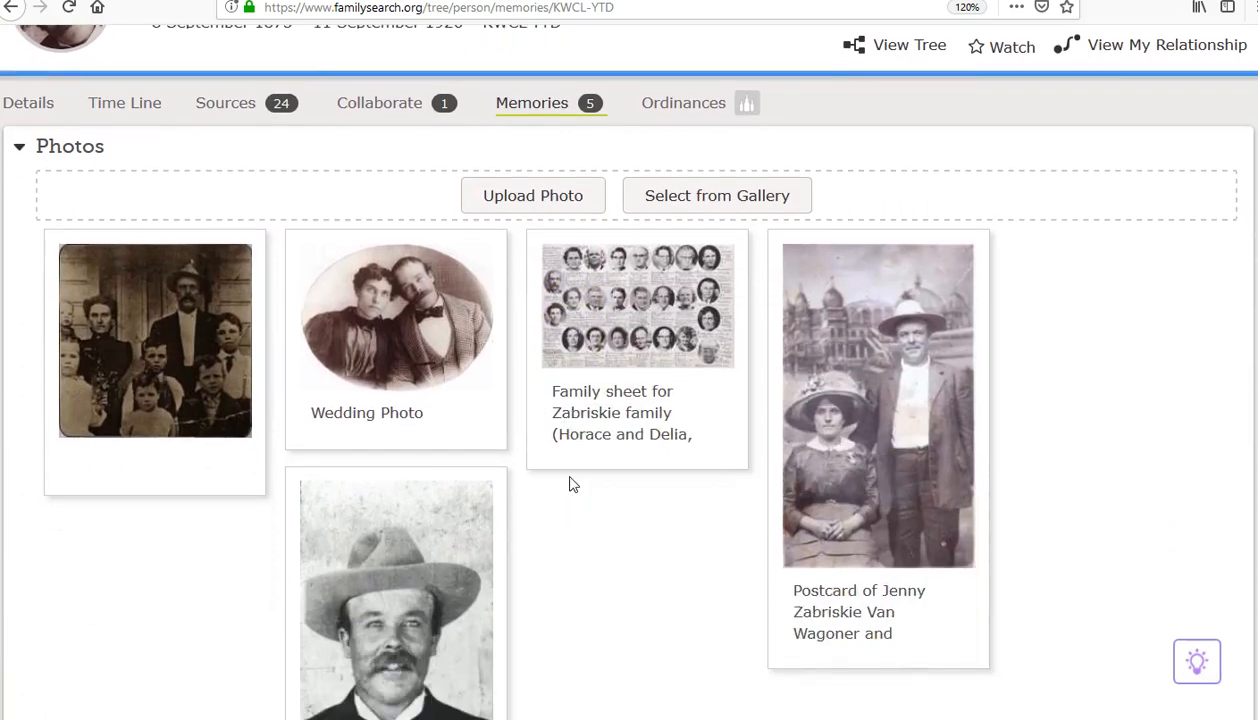
{"action": "scroll", "coordinate": [572, 484], "scroll_direction": "down", "scroll_amount": 3}
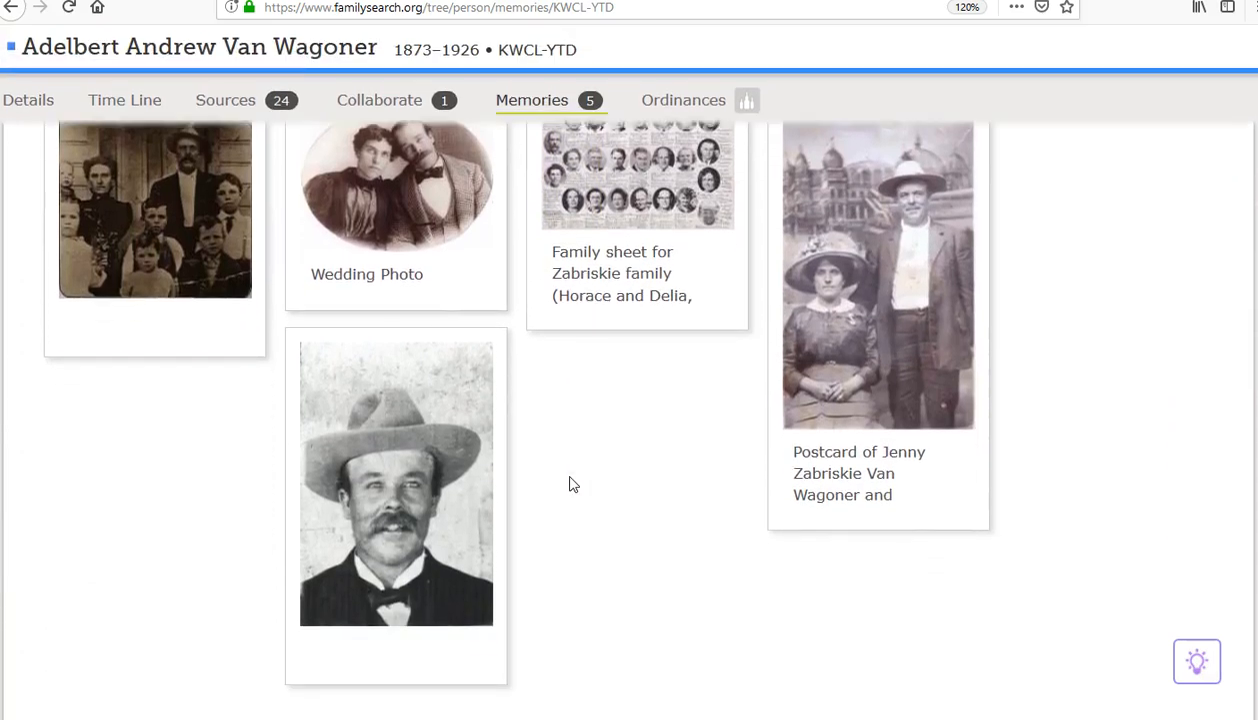
{"action": "scroll", "coordinate": [573, 485], "scroll_direction": "up", "scroll_amount": 2}
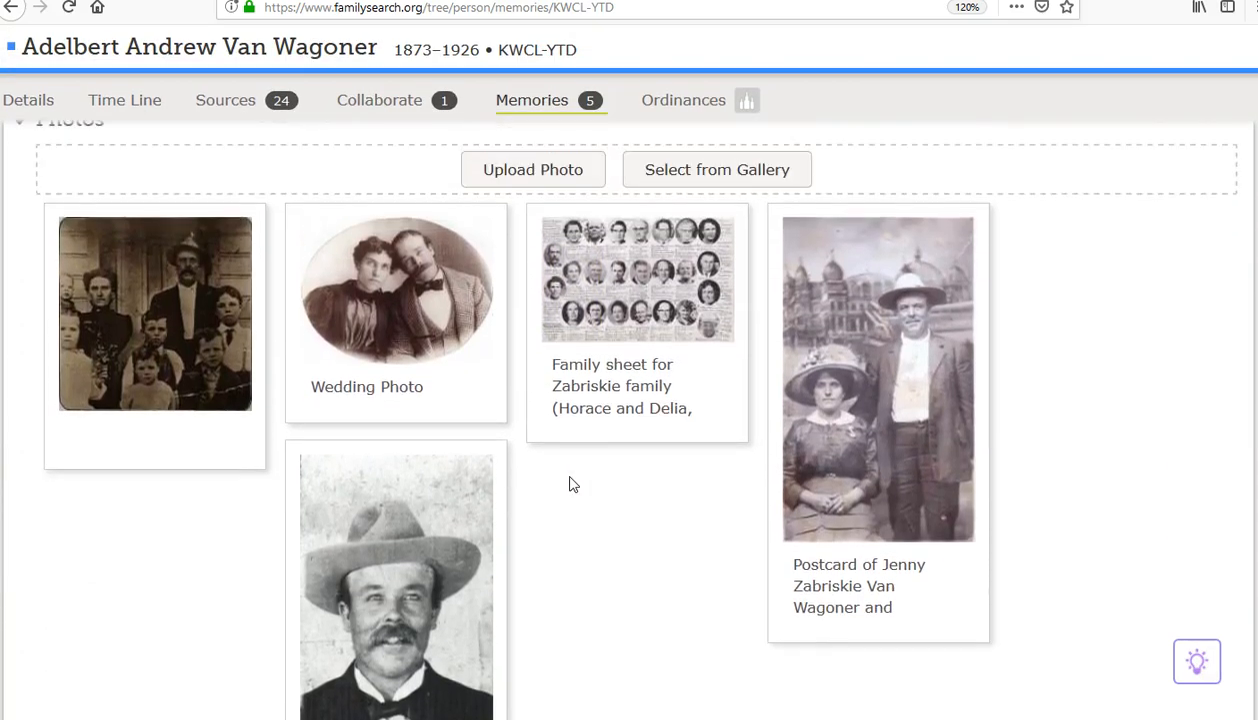
{"action": "scroll", "coordinate": [572, 483], "scroll_direction": "up", "scroll_amount": 2}
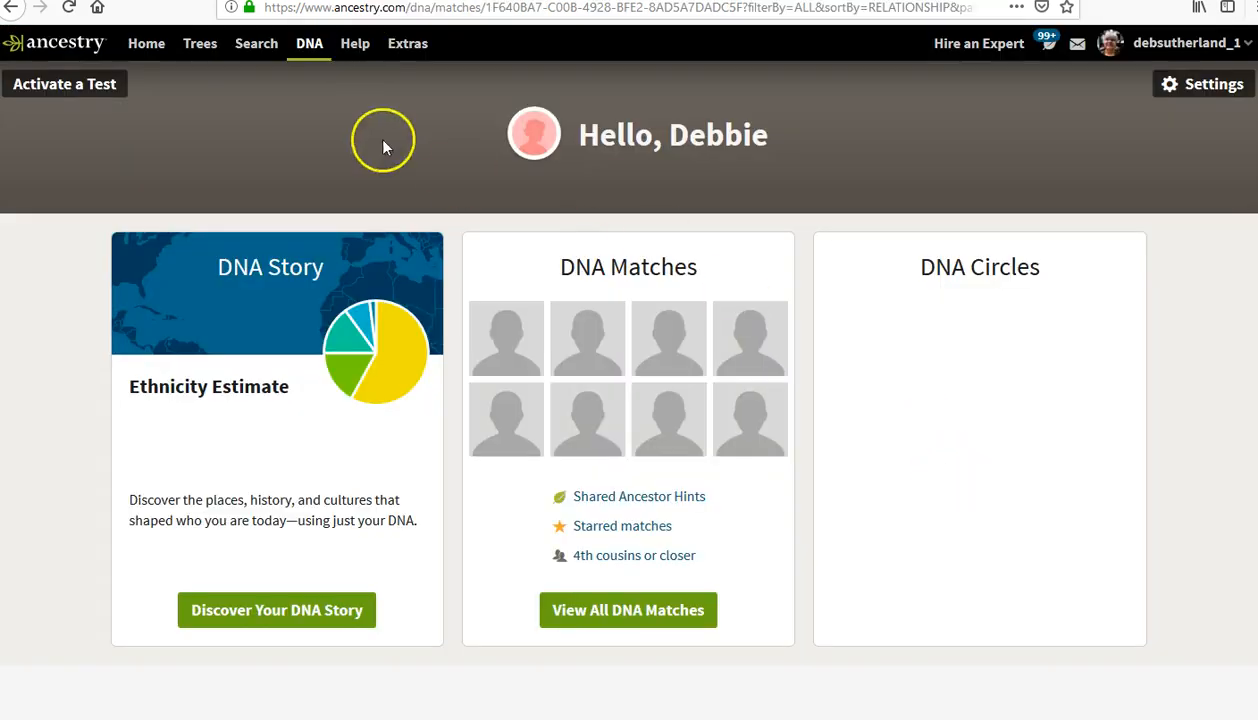
Step: Switch to Ancestry, open the McKee family tree and go to its Tree Overview
{"action": "left_click", "coordinate": [200, 45]}
{"action": "left_click", "coordinate": [184, 92]}
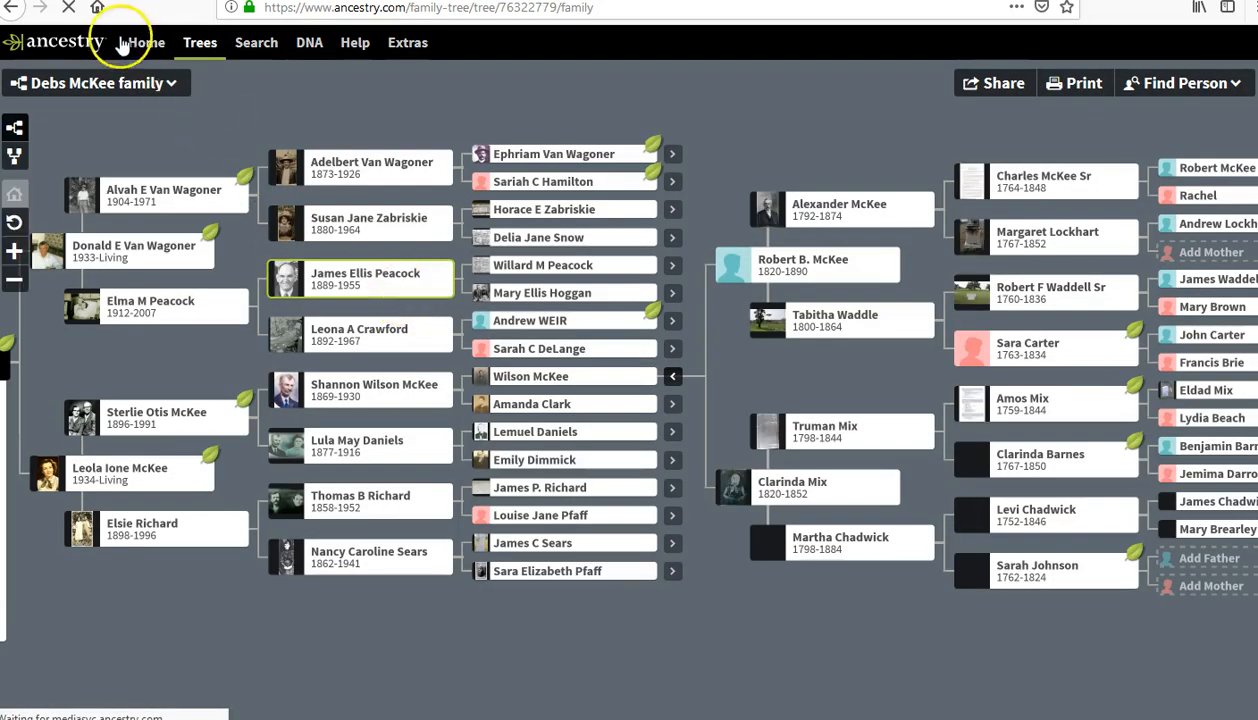
{"action": "left_click", "coordinate": [171, 83]}
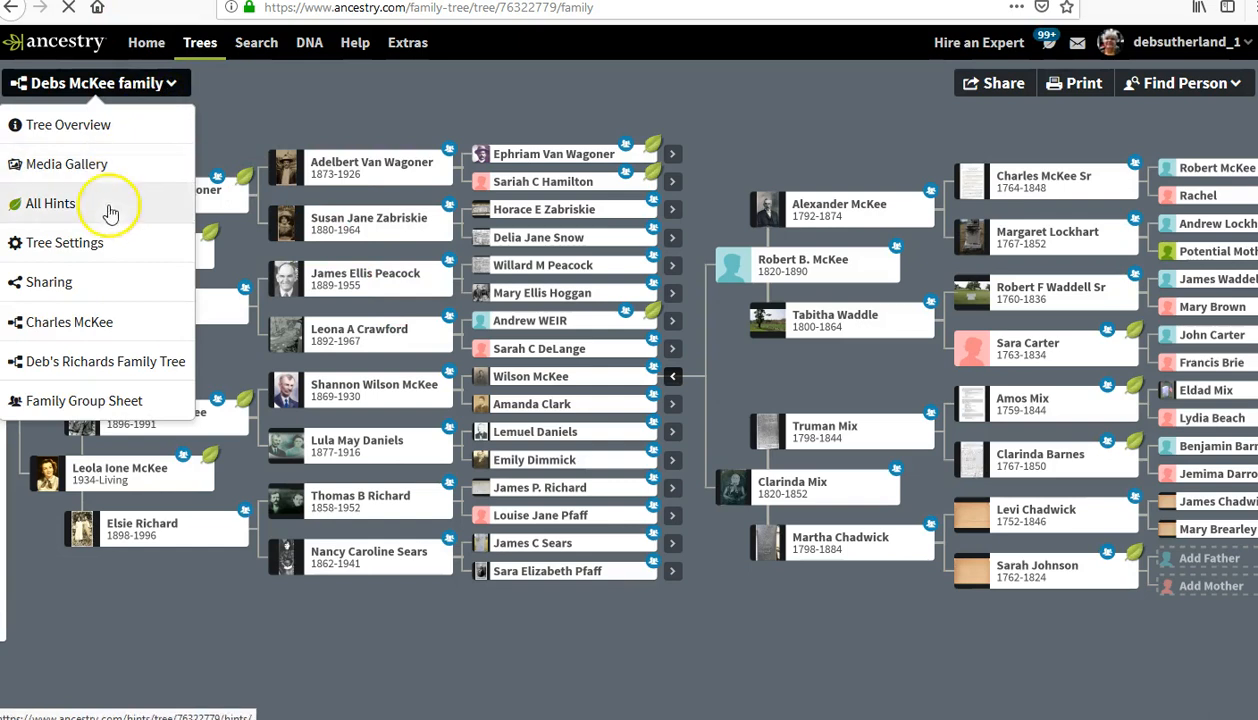
{"action": "left_click", "coordinate": [86, 133]}
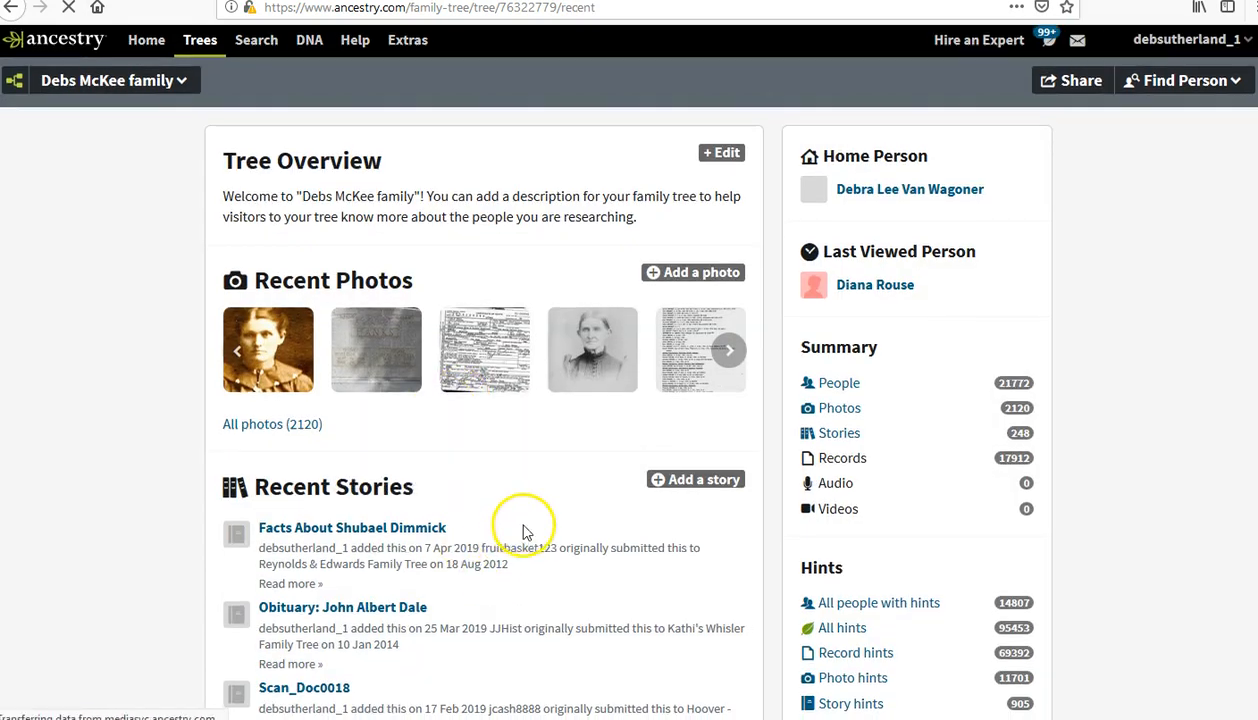
Step: Examine the tree overview's recent photos, recent stories, last viewed person, summary and hints sections
{"action": "scroll", "coordinate": [524, 532], "scroll_direction": "down", "scroll_amount": 3}
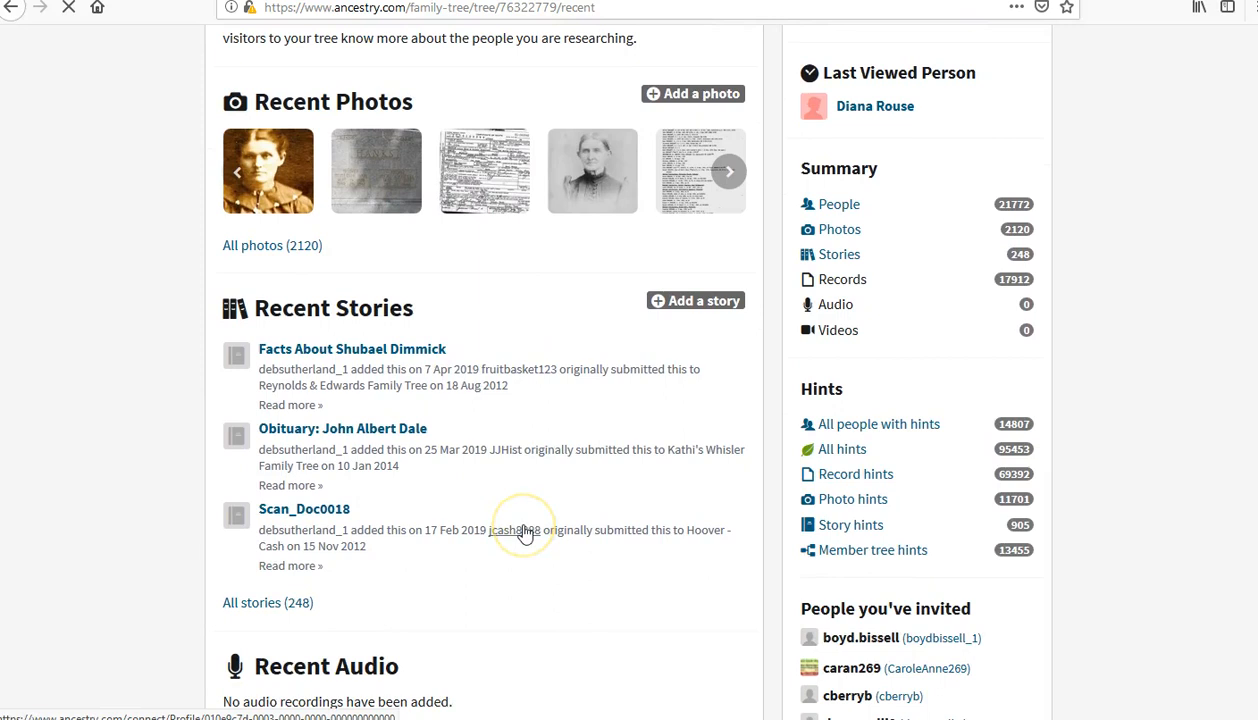
{"action": "scroll", "coordinate": [524, 532], "scroll_direction": "down", "scroll_amount": 3}
{"action": "scroll", "coordinate": [525, 530], "scroll_direction": "up", "scroll_amount": 3}
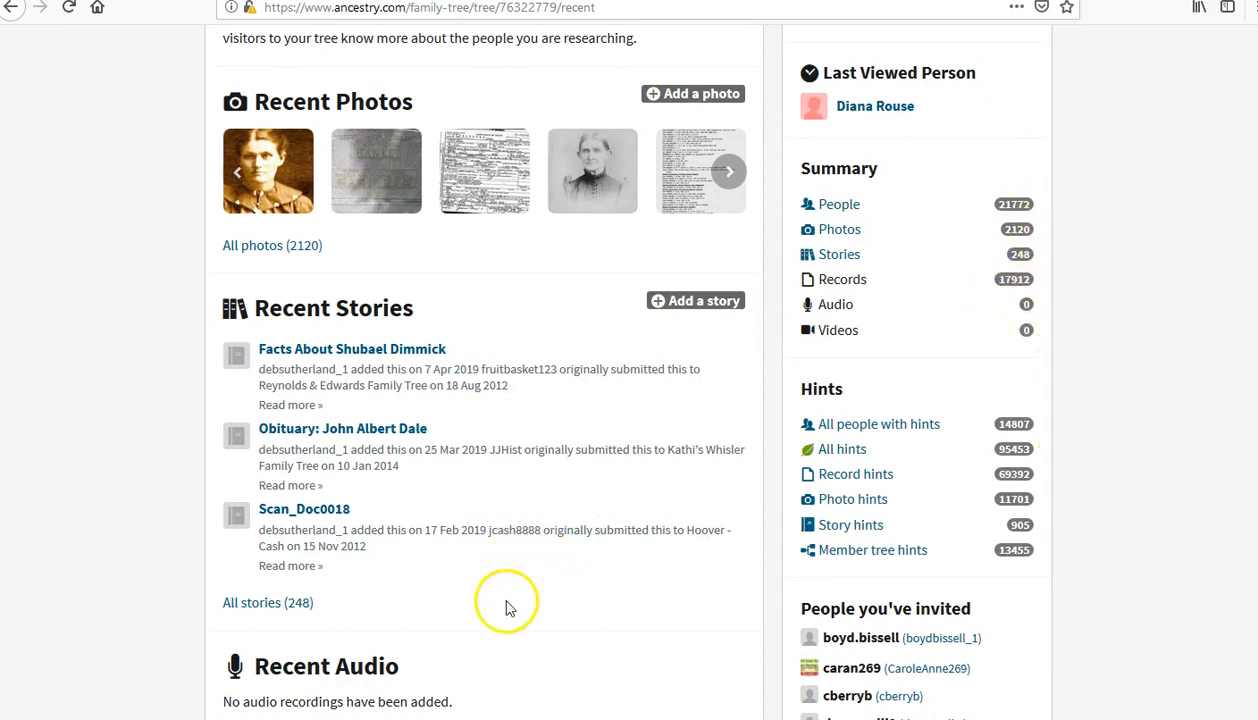
{"action": "scroll", "coordinate": [506, 590], "scroll_direction": "up", "scroll_amount": 2}
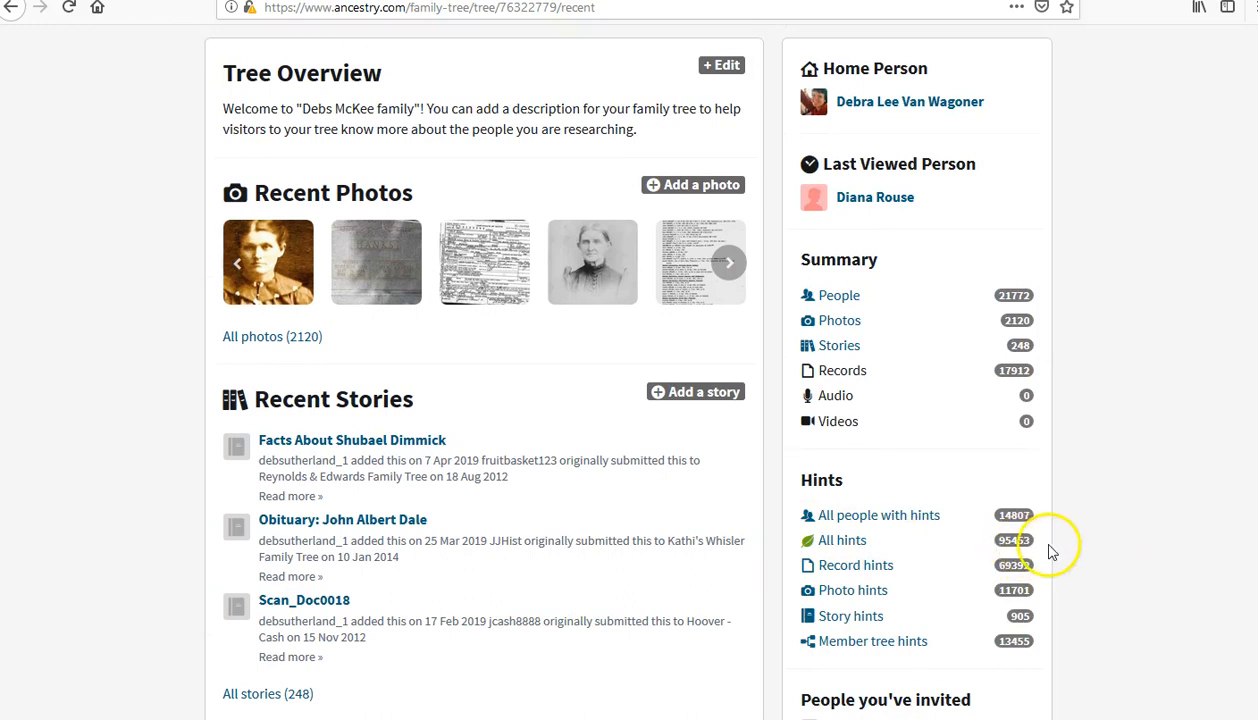
{"action": "scroll", "coordinate": [1128, 557], "scroll_direction": "up", "scroll_amount": 2}
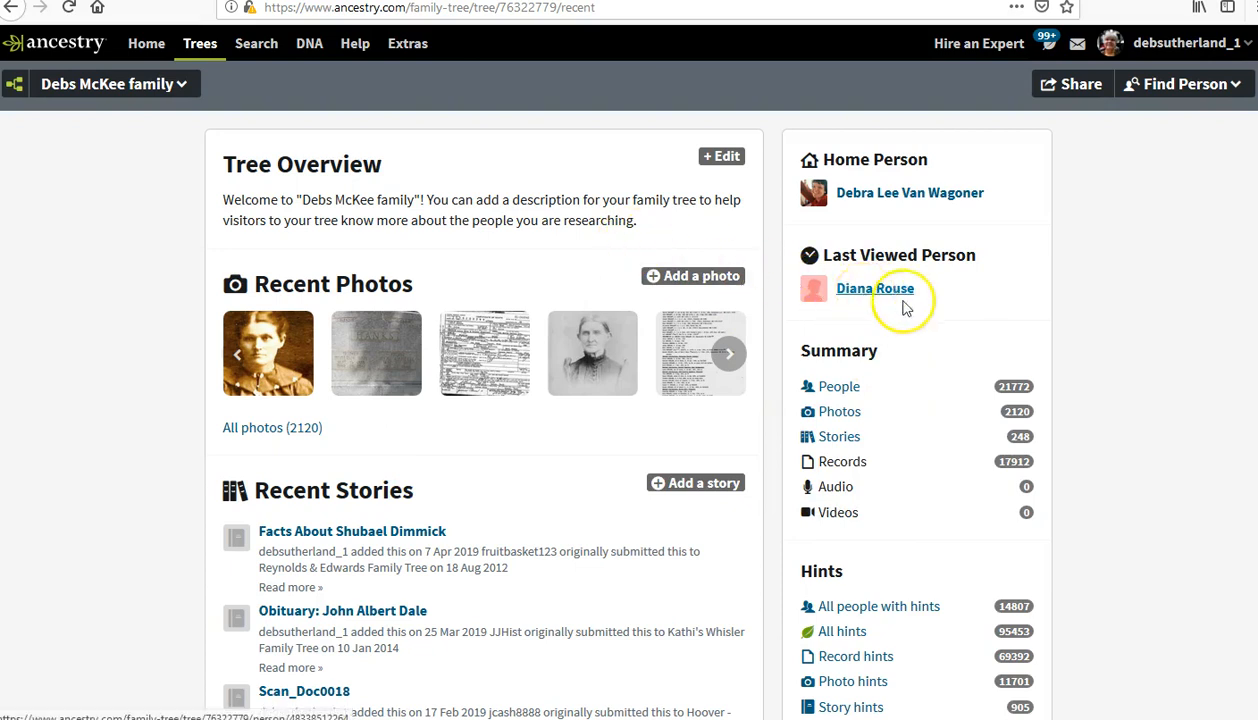
{"action": "scroll", "coordinate": [1123, 472], "scroll_direction": "down", "scroll_amount": 3}
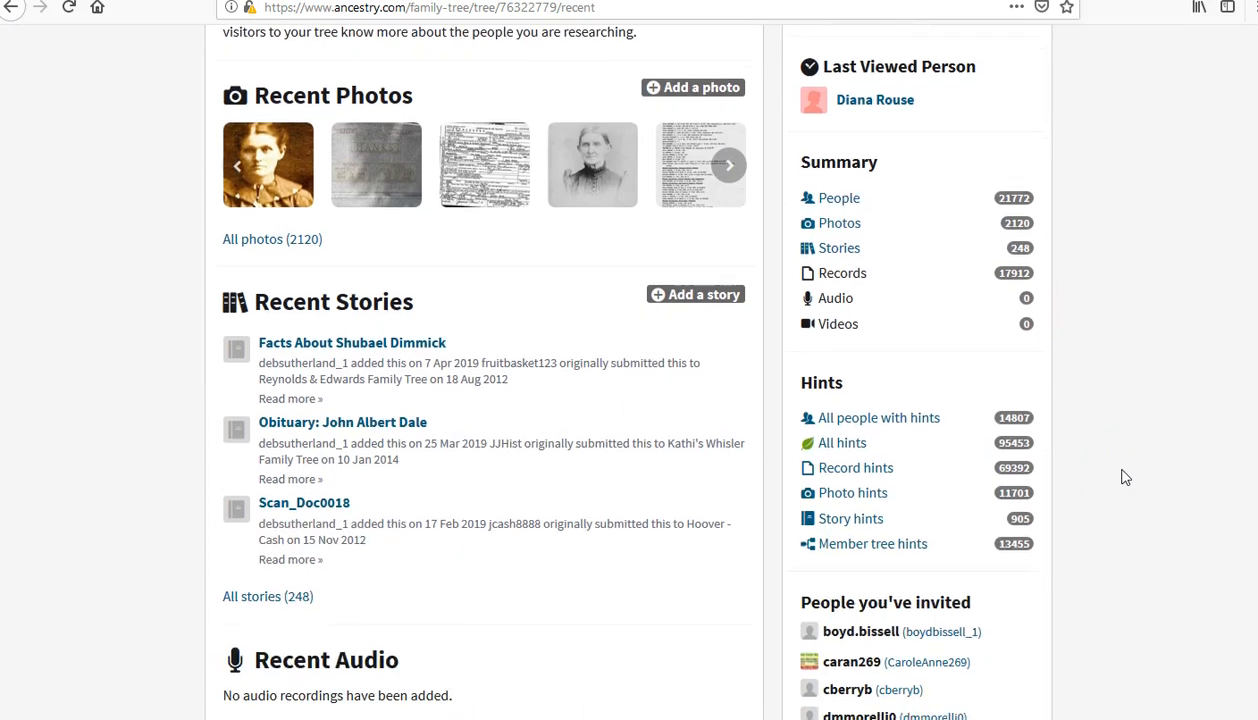
{"action": "scroll", "coordinate": [1123, 477], "scroll_direction": "down", "scroll_amount": 3}
{"action": "scroll", "coordinate": [1123, 477], "scroll_direction": "up", "scroll_amount": 2}
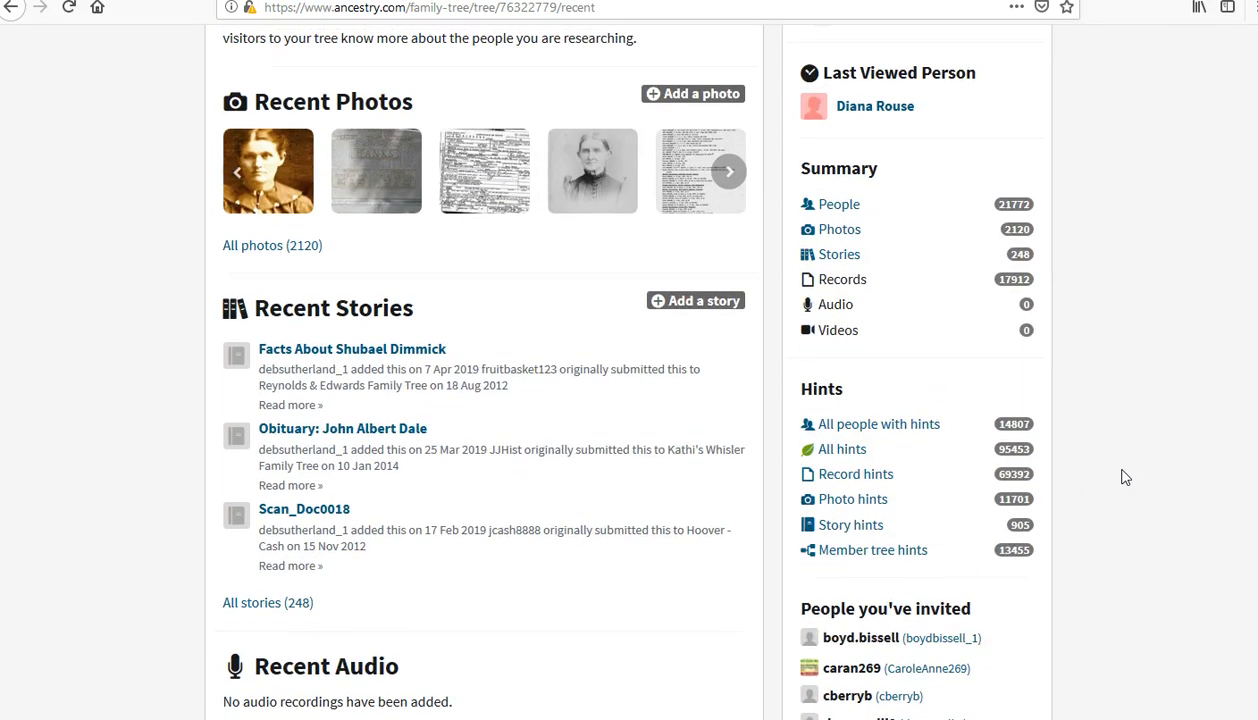
Step: Review the full list of people invited to the tree, including those who have not responded and the invitation options
{"action": "scroll", "coordinate": [1123, 477], "scroll_direction": "down", "scroll_amount": 6}
{"action": "scroll", "coordinate": [1123, 477], "scroll_direction": "down", "scroll_amount": 5}
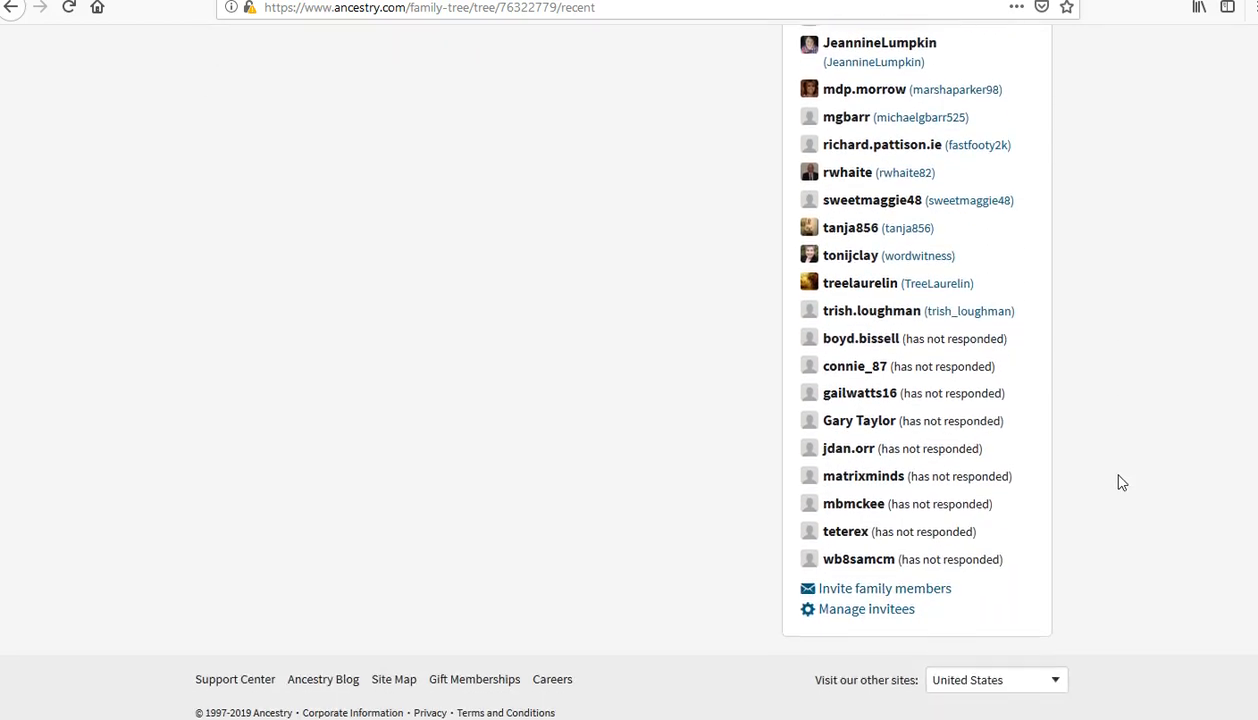
{"action": "scroll", "coordinate": [855, 407], "scroll_direction": "up", "scroll_amount": 1}
{"action": "scroll", "coordinate": [853, 405], "scroll_direction": "up", "scroll_amount": 4}
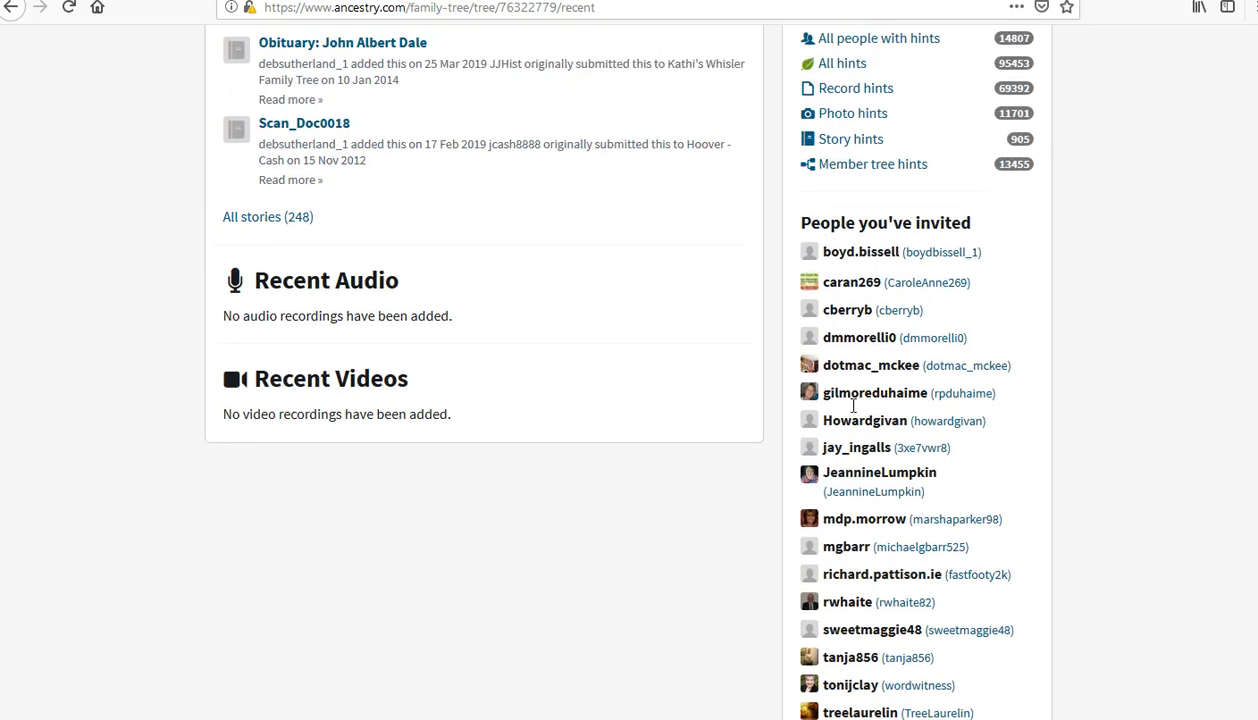
{"action": "scroll", "coordinate": [1038, 368], "scroll_direction": "down", "scroll_amount": 2}
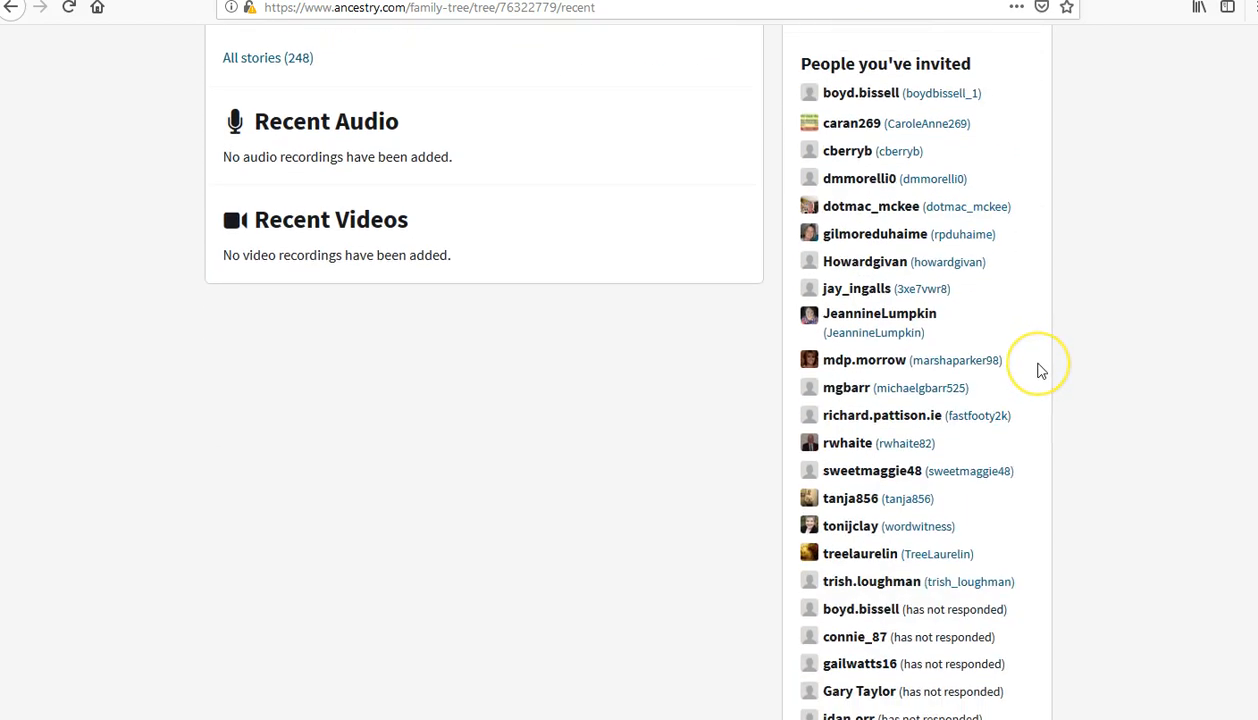
{"action": "scroll", "coordinate": [1038, 370], "scroll_direction": "down", "scroll_amount": 2}
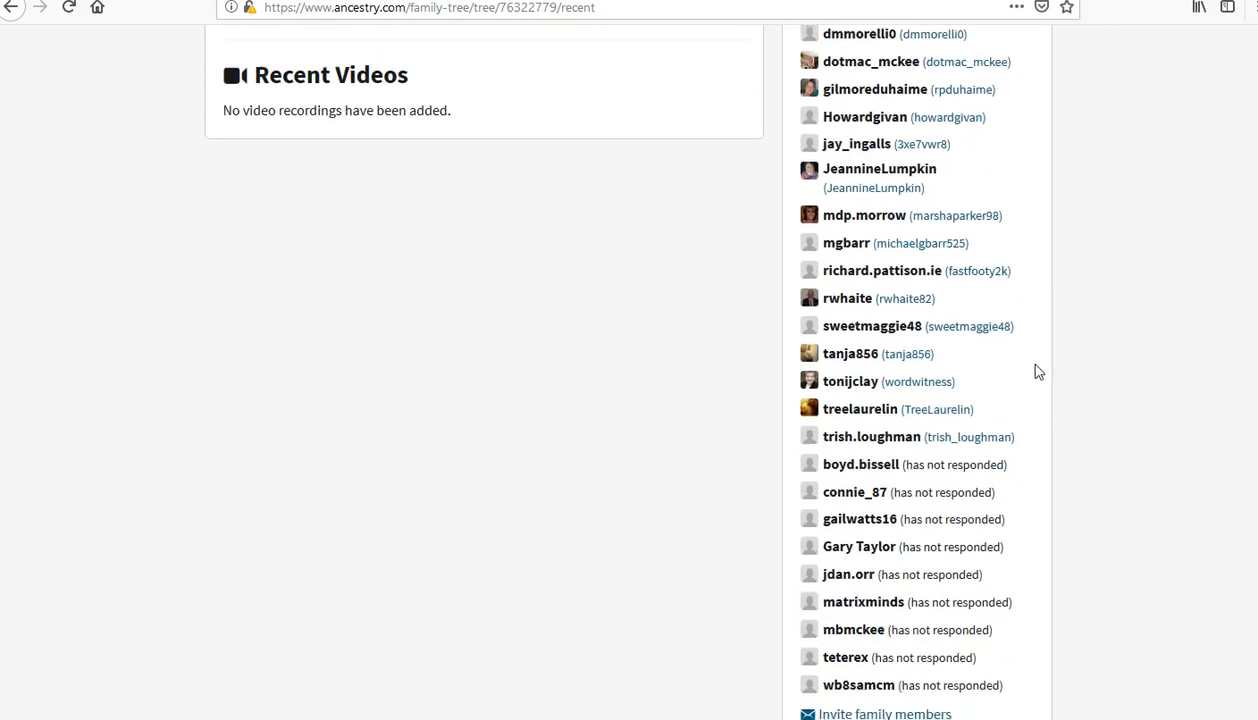
{"action": "scroll", "coordinate": [1038, 372], "scroll_direction": "down", "scroll_amount": 1}
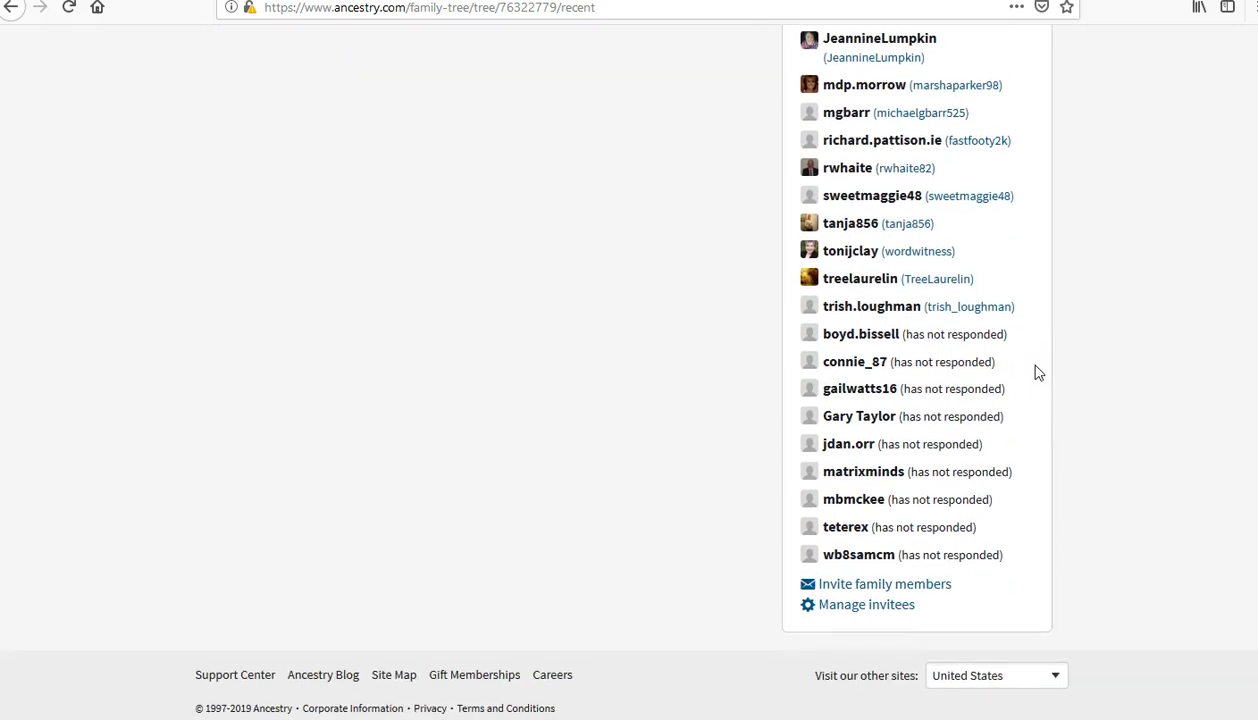
{"action": "left_click", "coordinate": [1038, 372]}
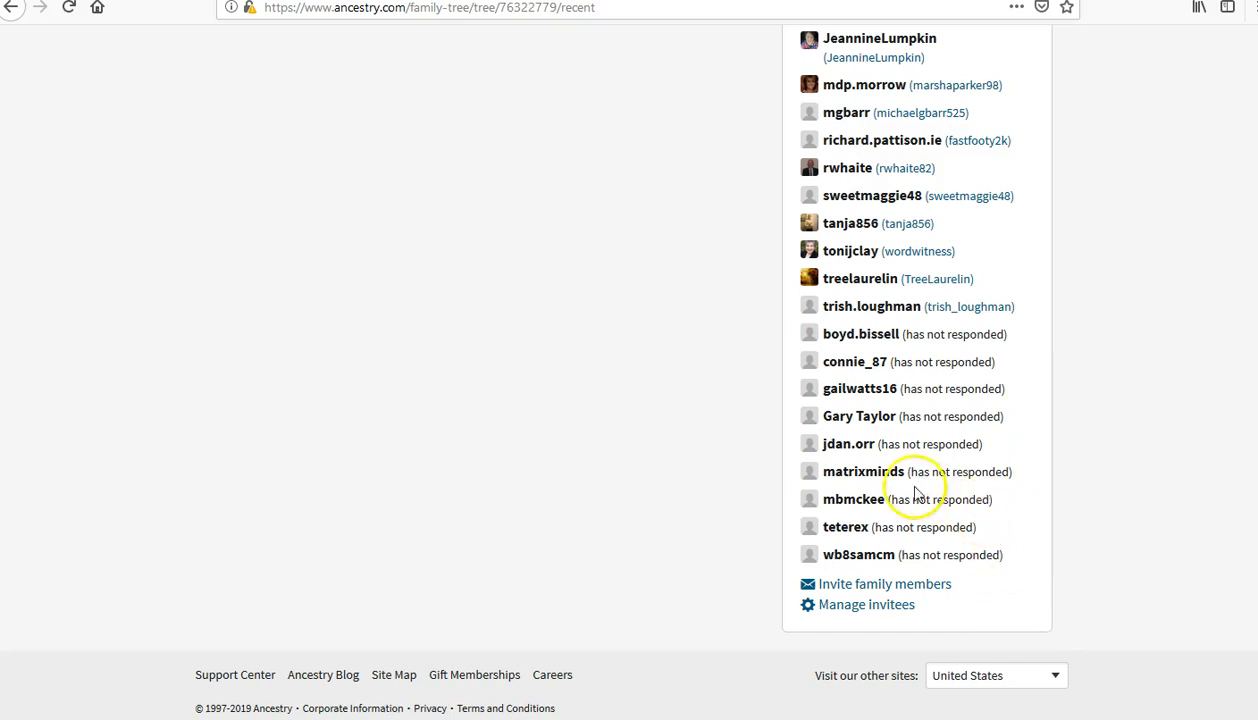
Step: Return from the invitee list to the Recent Stories and Recent Photos sections of the overview
{"action": "scroll", "coordinate": [449, 430], "scroll_direction": "up", "scroll_amount": 1}
{"action": "scroll", "coordinate": [449, 432], "scroll_direction": "up", "scroll_amount": 3}
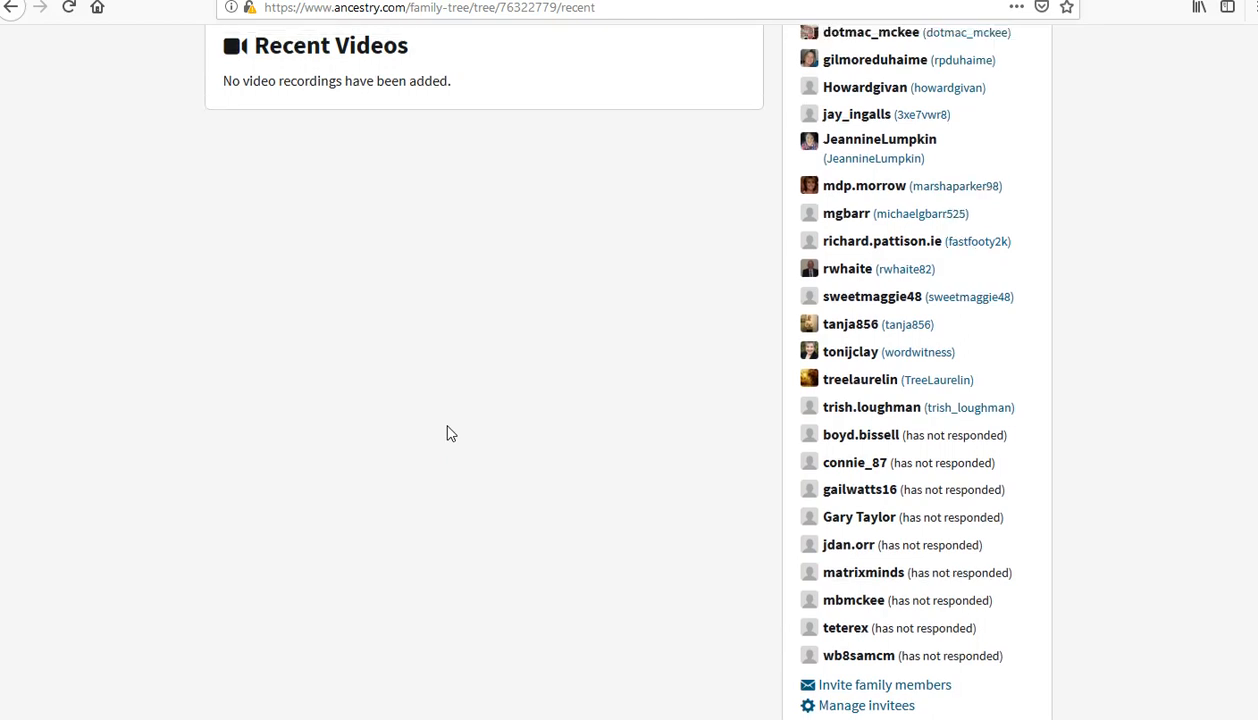
{"action": "scroll", "coordinate": [449, 431], "scroll_direction": "up", "scroll_amount": 2}
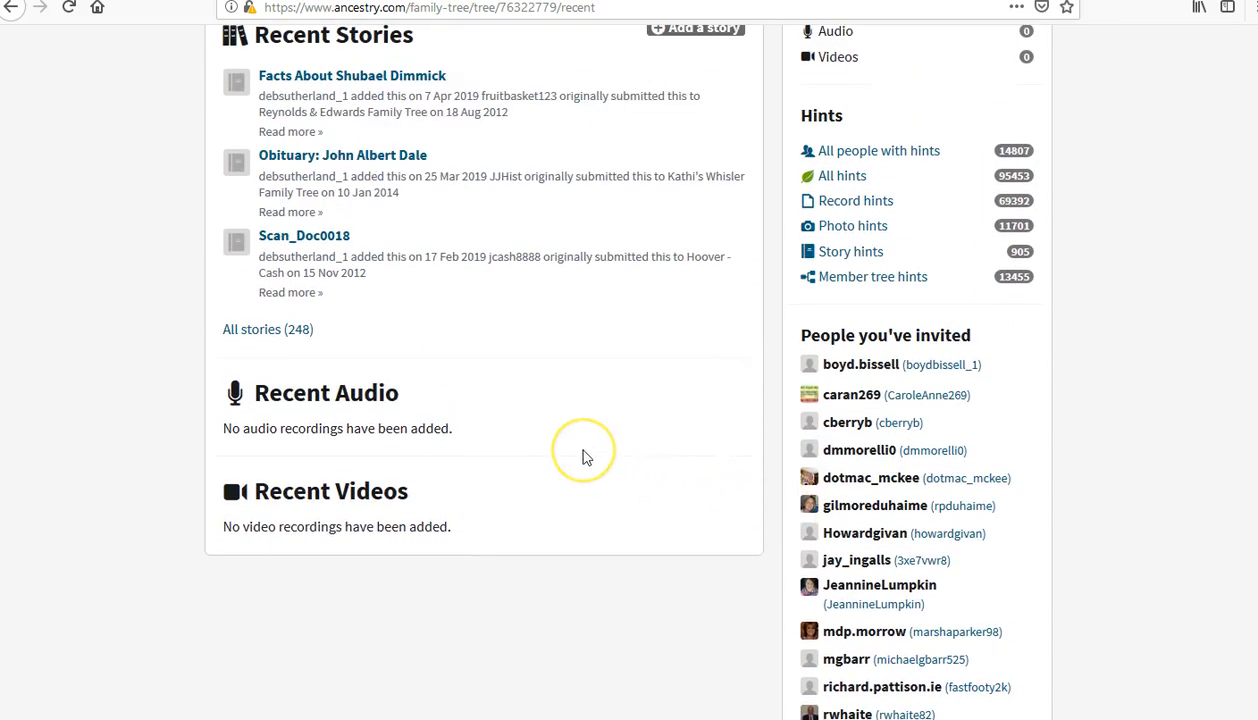
{"action": "scroll", "coordinate": [585, 456], "scroll_direction": "up", "scroll_amount": 1}
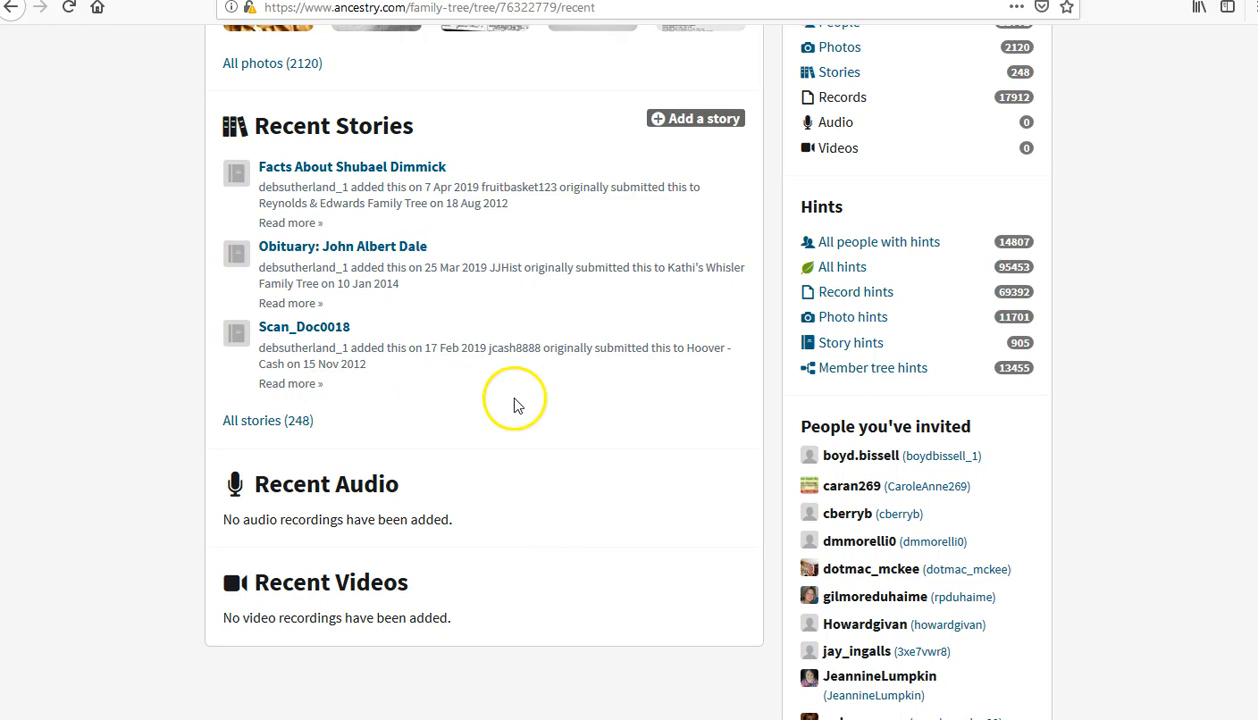
{"action": "scroll", "coordinate": [528, 458], "scroll_direction": "up", "scroll_amount": 4}
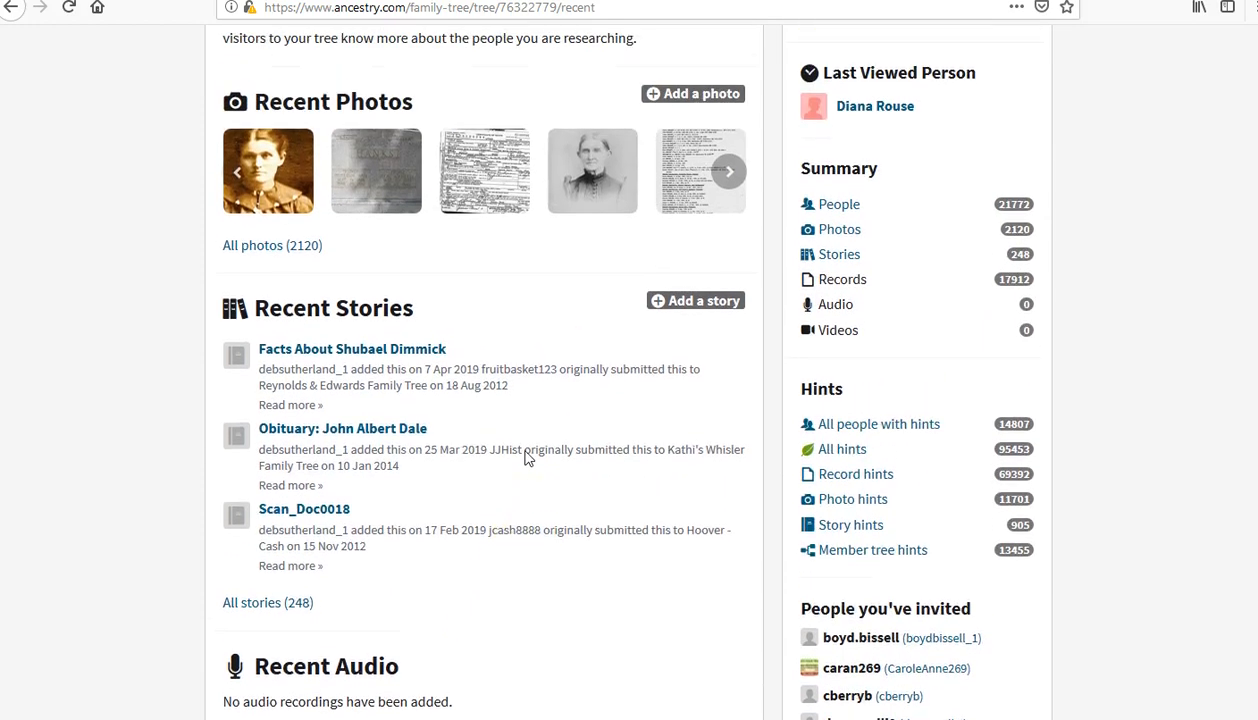